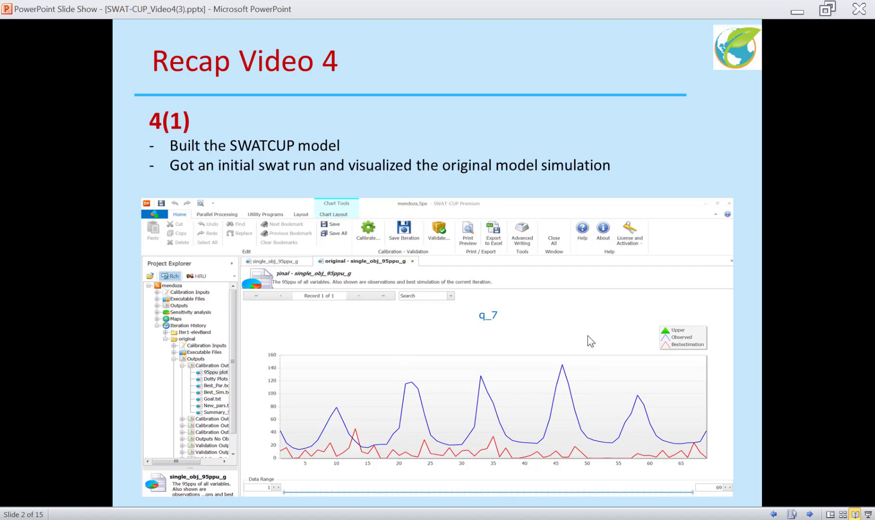
- Page through the Video 4 recap slides up to slide 6, which compares the two q_7 simulations
{"action": "left_click", "coordinate": [556, 427]}
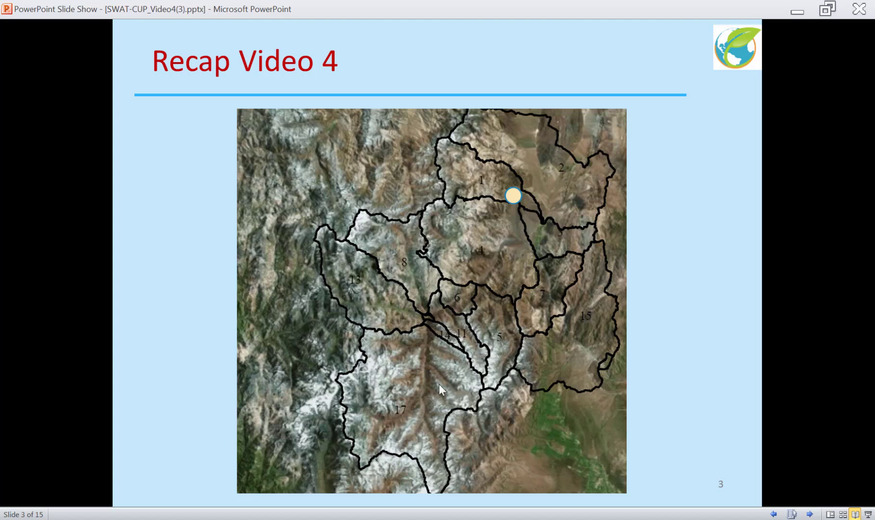
{"action": "left_click", "coordinate": [466, 370]}
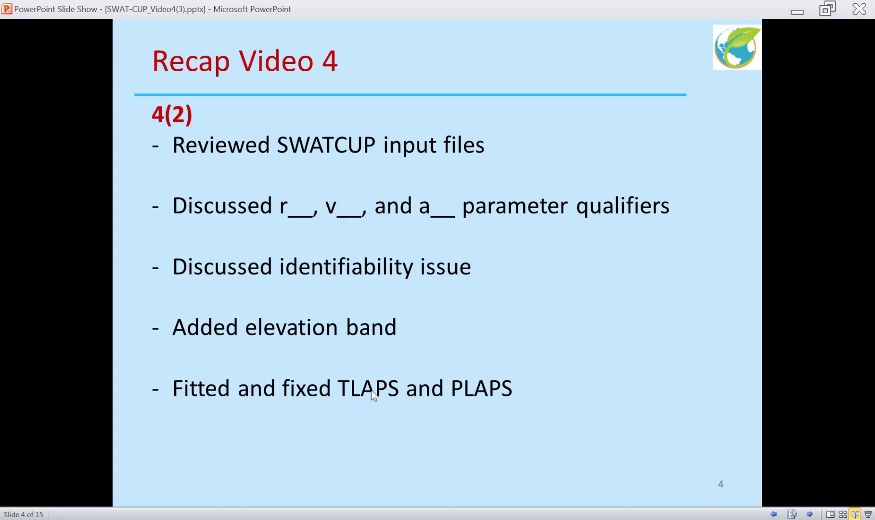
{"action": "left_click", "coordinate": [552, 374]}
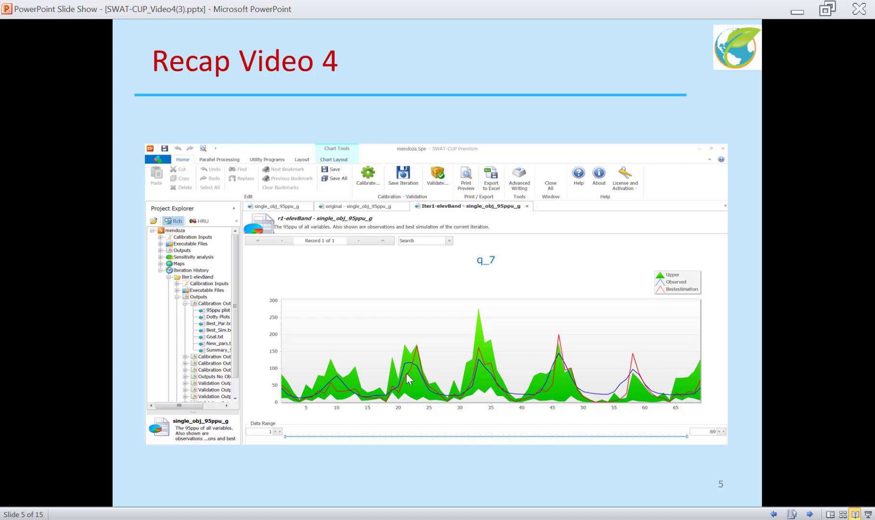
{"action": "left_click", "coordinate": [546, 386]}
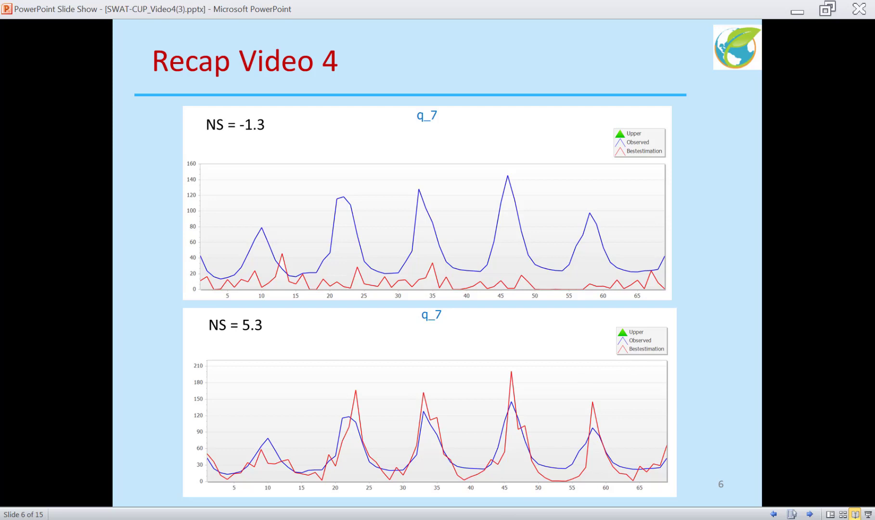
- Switch to SWAT-CUP and delete the five snow parameter lines and surplus blank lines above the first separator in Par_inf.txt
{"action": "key", "text": "alt+Tab"}
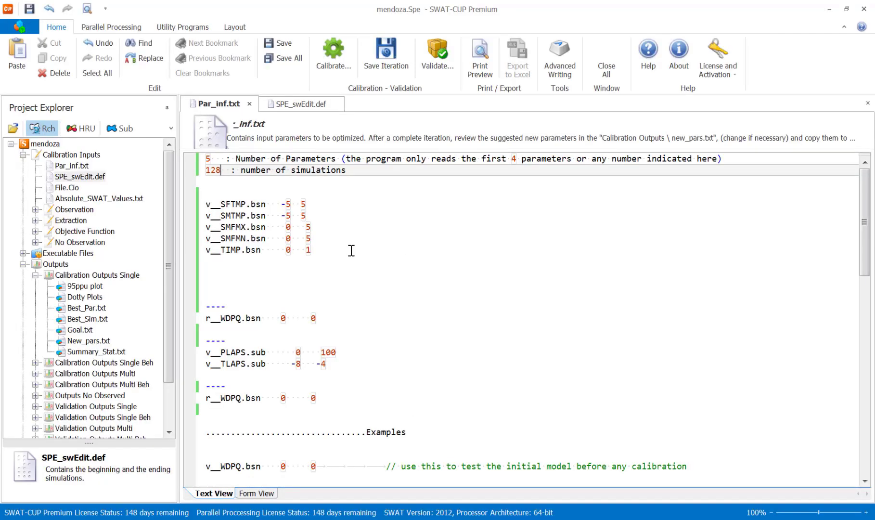
{"action": "left_click_drag", "start_coordinate": [204, 206], "coordinate": [419, 278]}
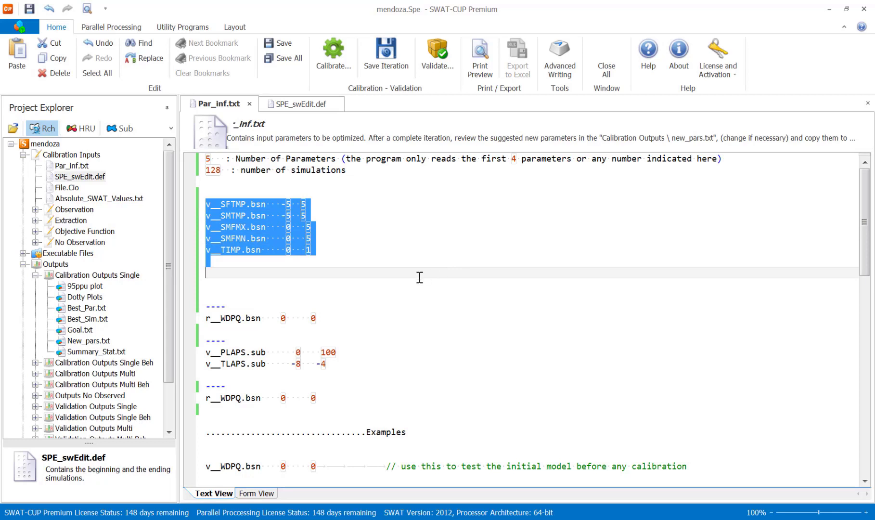
{"action": "key", "text": "Delete"}
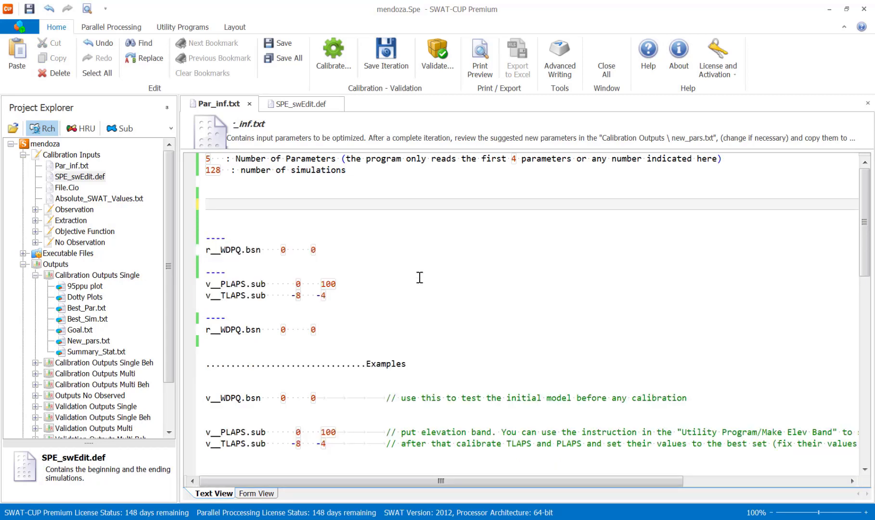
{"action": "key", "text": "Delete"}
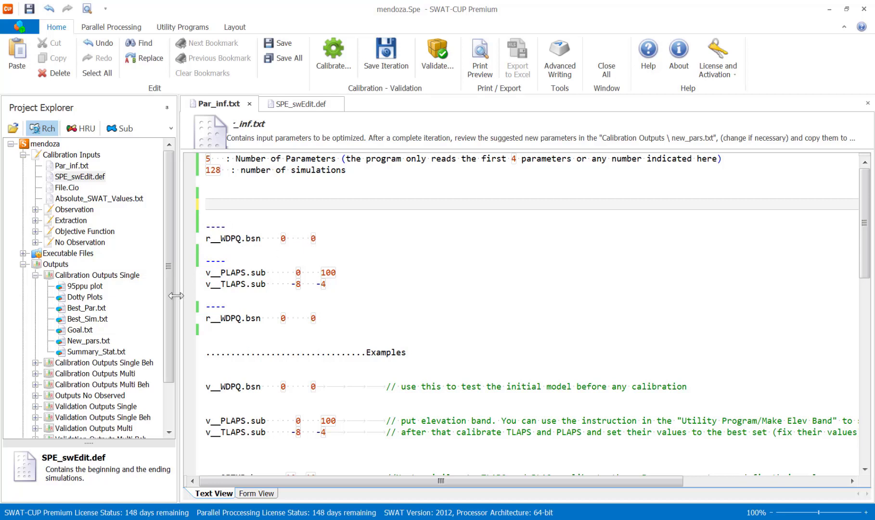
- Expand the Iteration History and open the 95ppu plot from the single calibration outputs of Iter1-elevBand
{"action": "left_click_drag", "start_coordinate": [171, 301], "coordinate": [202, 395]}
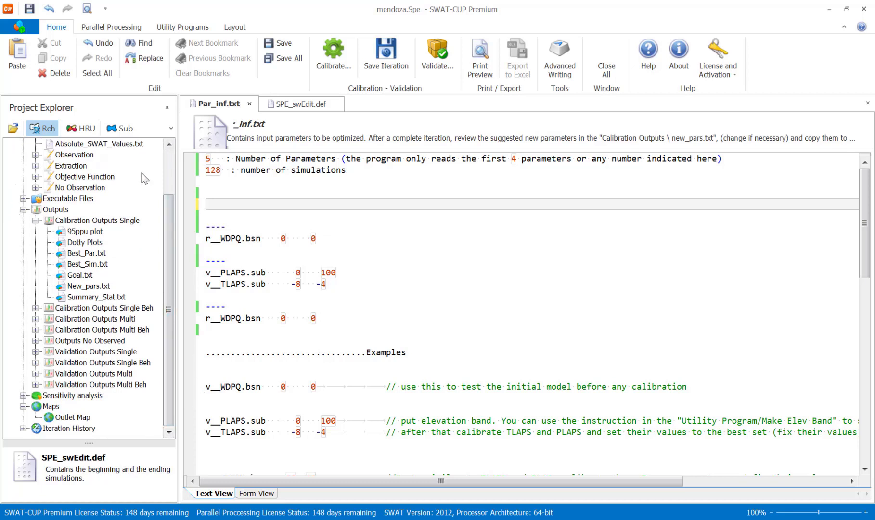
{"action": "left_click_drag", "start_coordinate": [170, 234], "coordinate": [181, 272]}
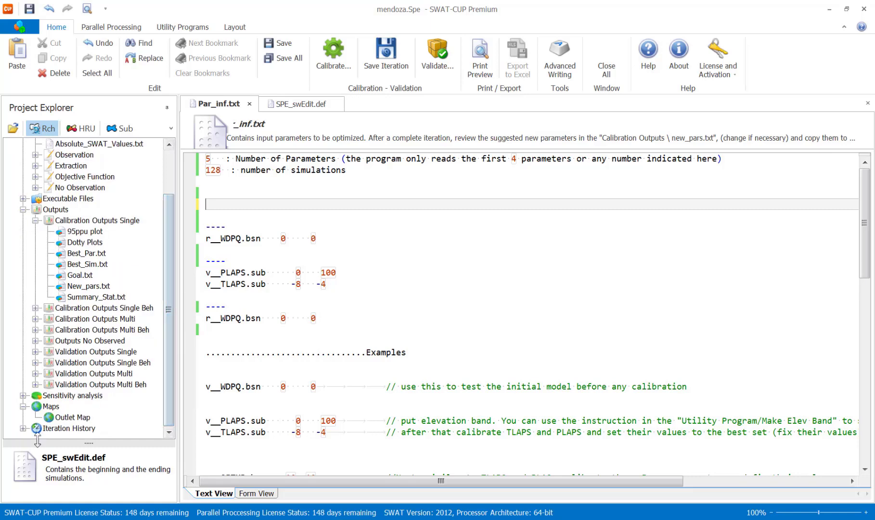
{"action": "left_click", "coordinate": [21, 429]}
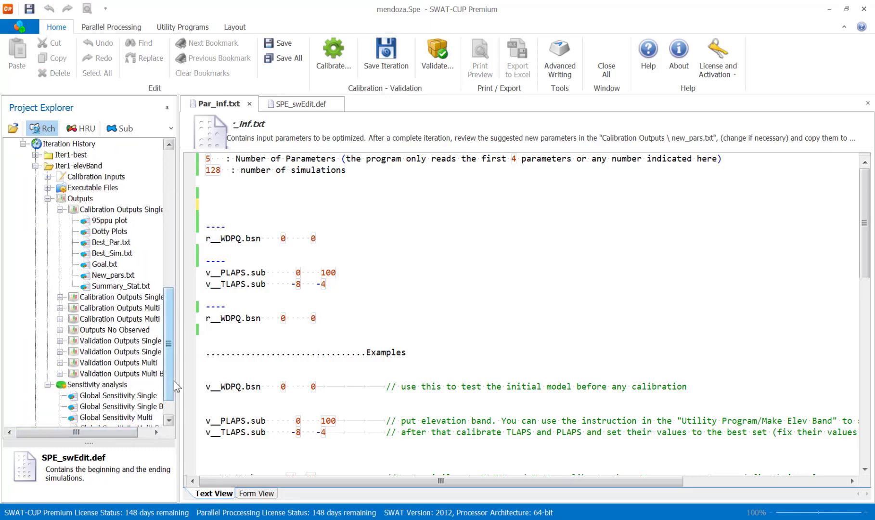
{"action": "left_click", "coordinate": [36, 165]}
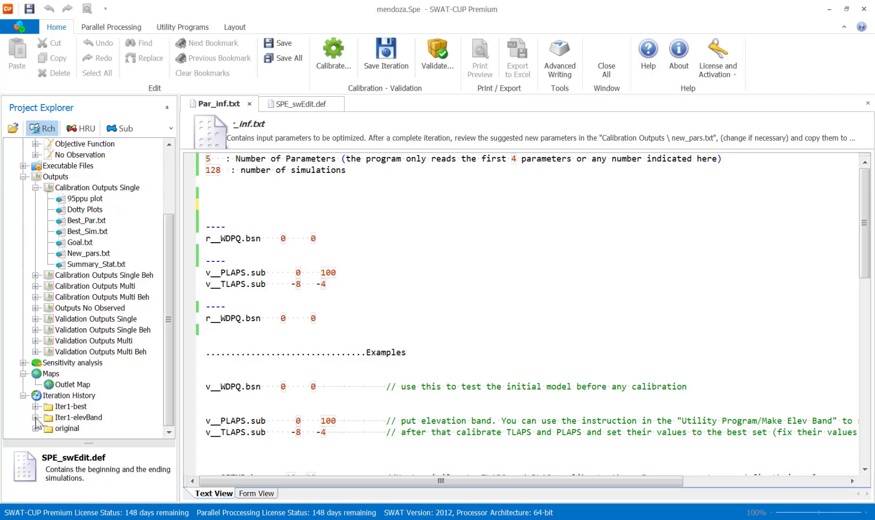
{"action": "left_click", "coordinate": [35, 417]}
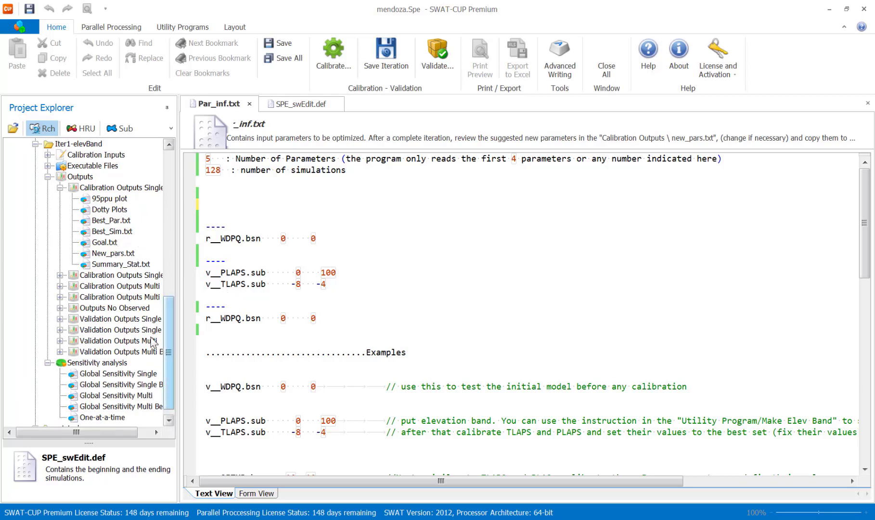
{"action": "left_click", "coordinate": [47, 177]}
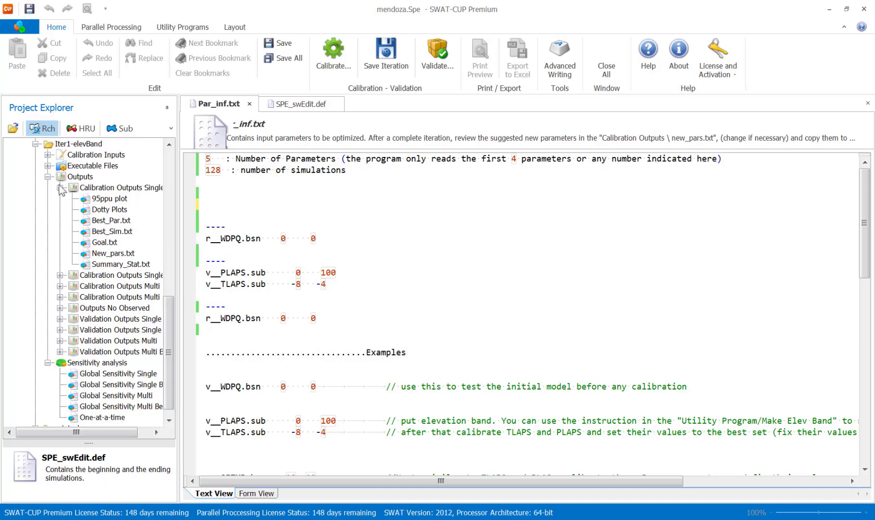
{"action": "left_click", "coordinate": [101, 199]}
{"action": "double_click", "coordinate": [101, 199]}
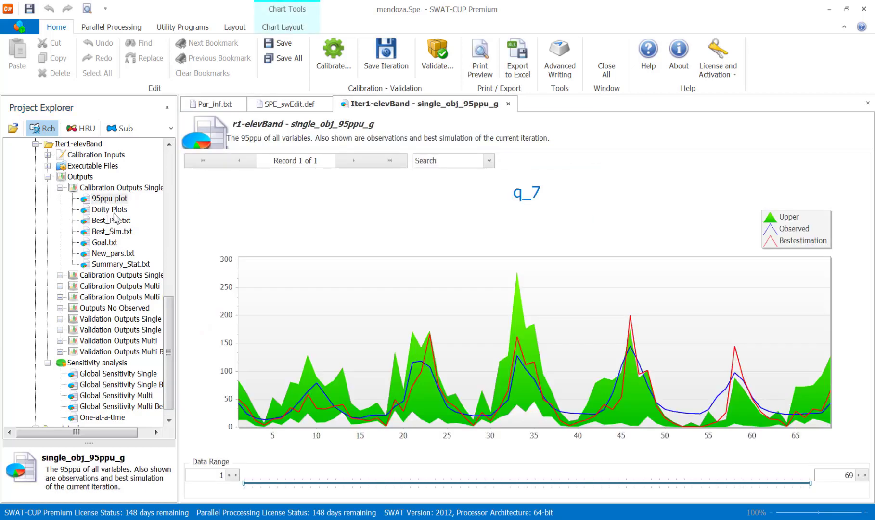
- Examine the Iter1-elevBand dotty plots and its Global Sensitivity Single results as a graph and as a grid
{"action": "double_click", "coordinate": [116, 210]}
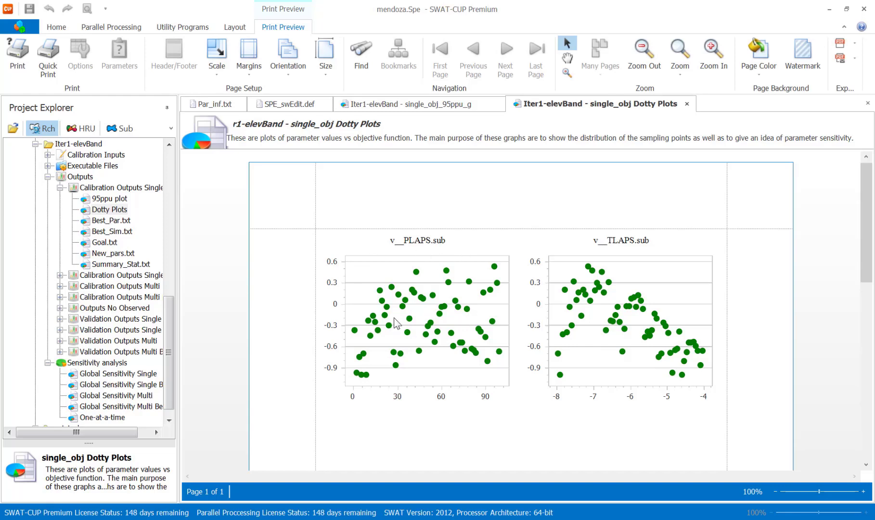
{"action": "double_click", "coordinate": [120, 375]}
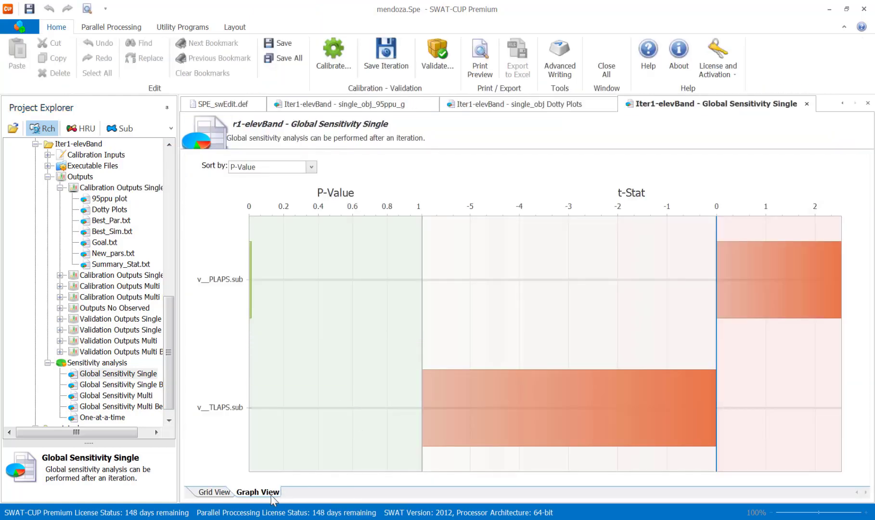
{"action": "left_click", "coordinate": [217, 492]}
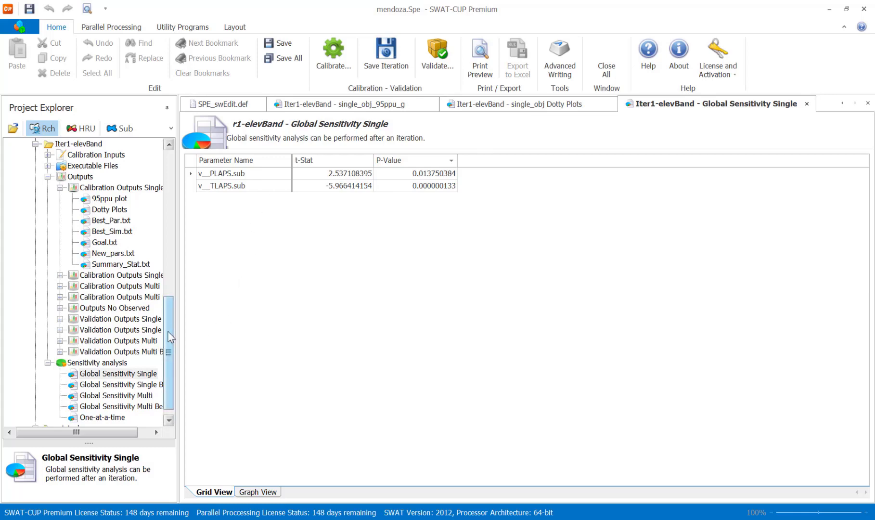
- Close the Iter1-elevBand global sensitivity, dotty plots and 95ppu views to return to Par_inf.txt
{"action": "left_click_drag", "start_coordinate": [168, 332], "coordinate": [168, 182]}
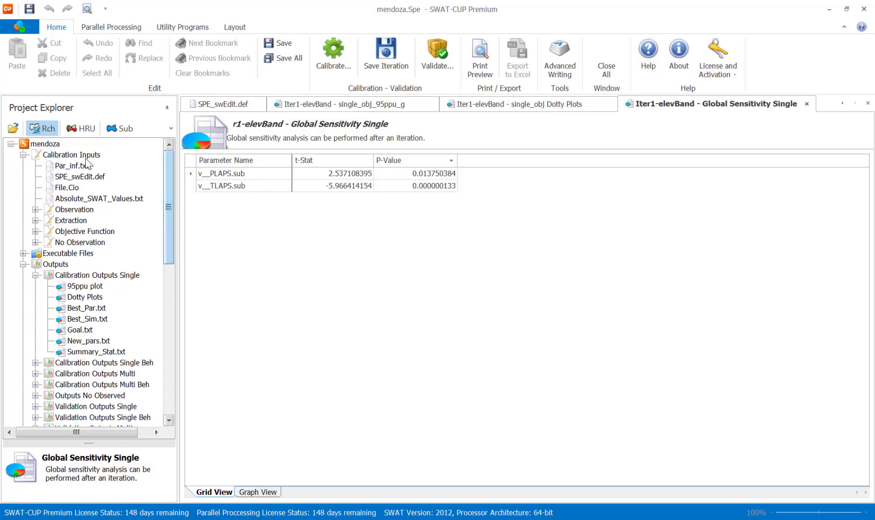
{"action": "left_click", "coordinate": [807, 104]}
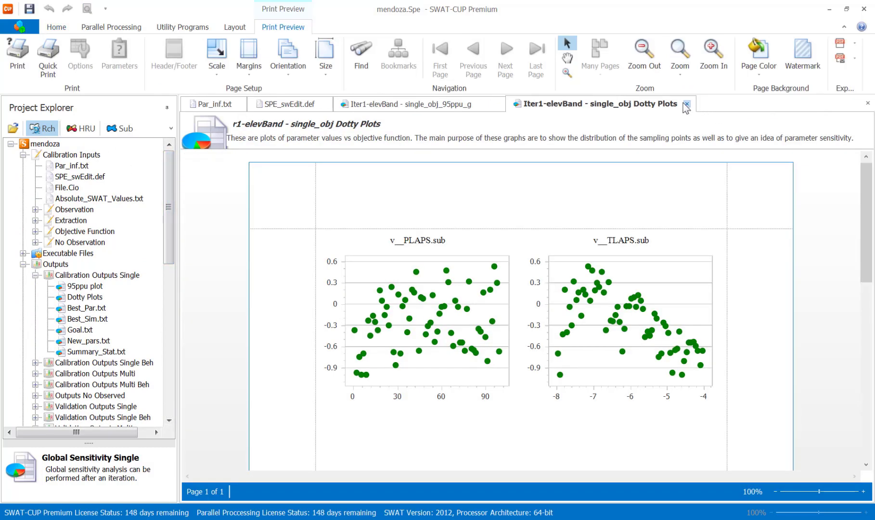
{"action": "left_click", "coordinate": [687, 103]}
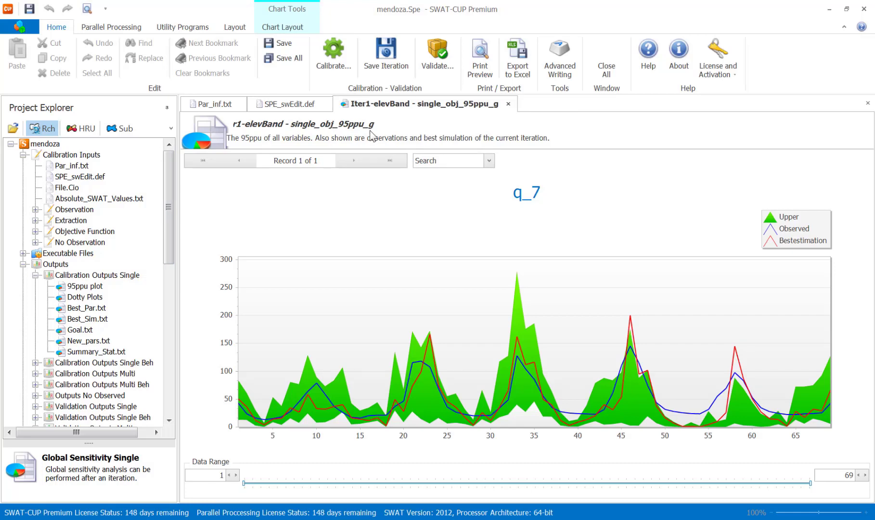
{"action": "left_click", "coordinate": [508, 104]}
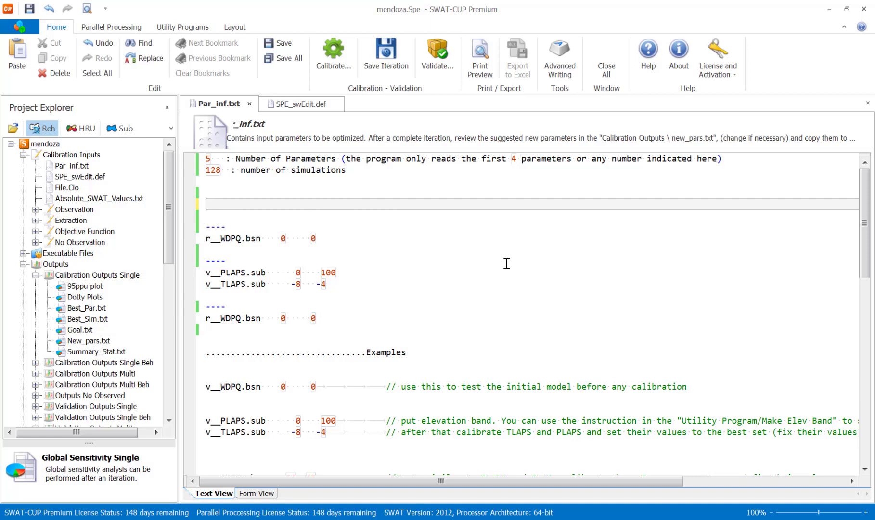
- Copy the five snow parameter lines, SFTMP to TIMP, from the Examples section and paste them below the number of simulations
{"action": "scroll", "coordinate": [507, 263], "scroll_direction": "down", "scroll_amount": 3}
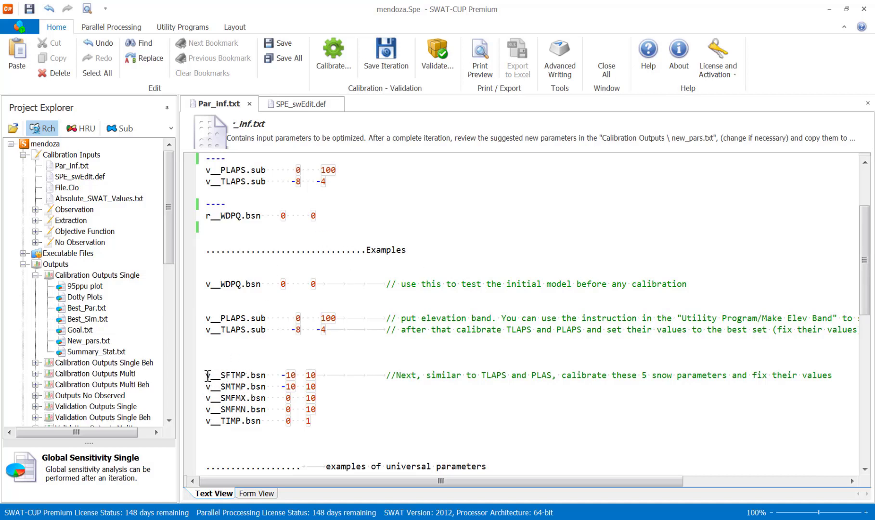
{"action": "left_click_drag", "start_coordinate": [209, 376], "coordinate": [326, 417]}
{"action": "key", "text": "ctrl+c"}
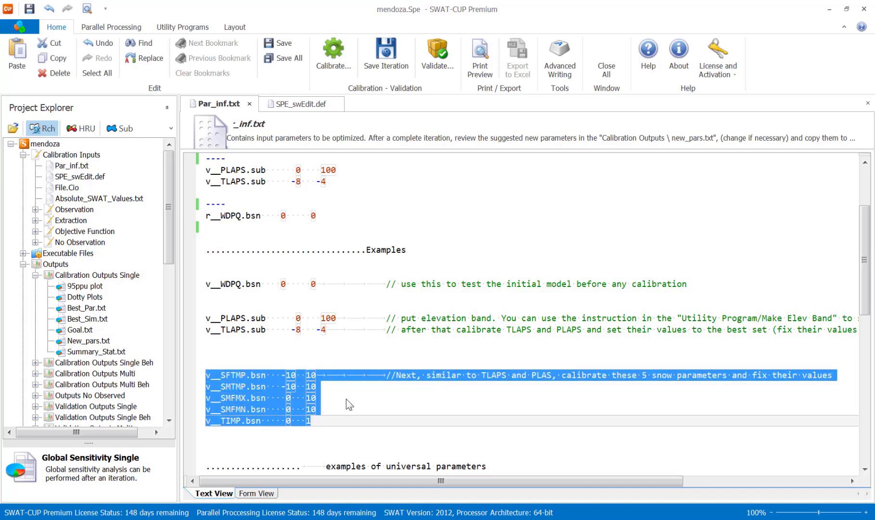
{"action": "scroll", "coordinate": [349, 404], "scroll_direction": "up", "scroll_amount": 3}
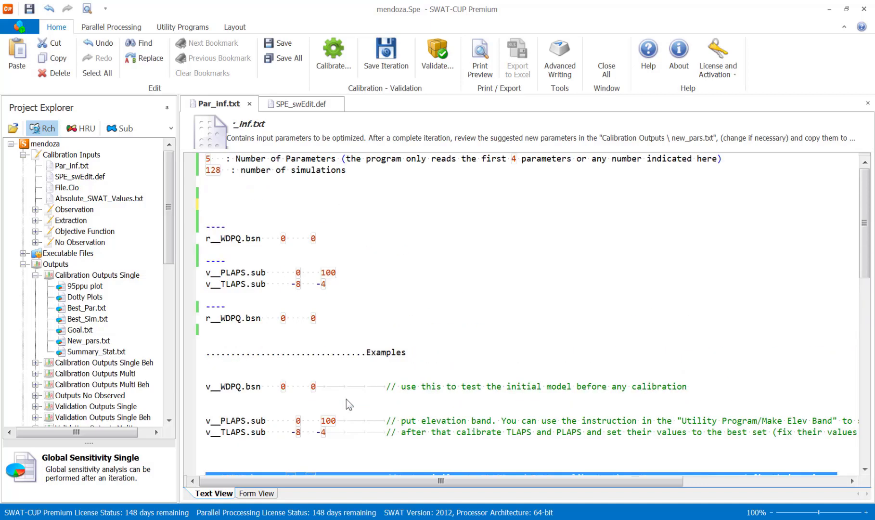
{"action": "left_click", "coordinate": [241, 197]}
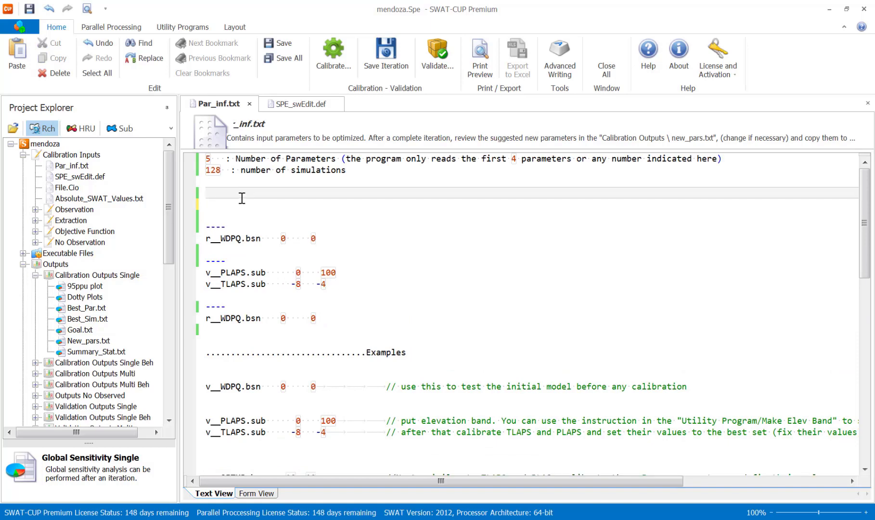
{"action": "key", "text": "ctrl+v"}
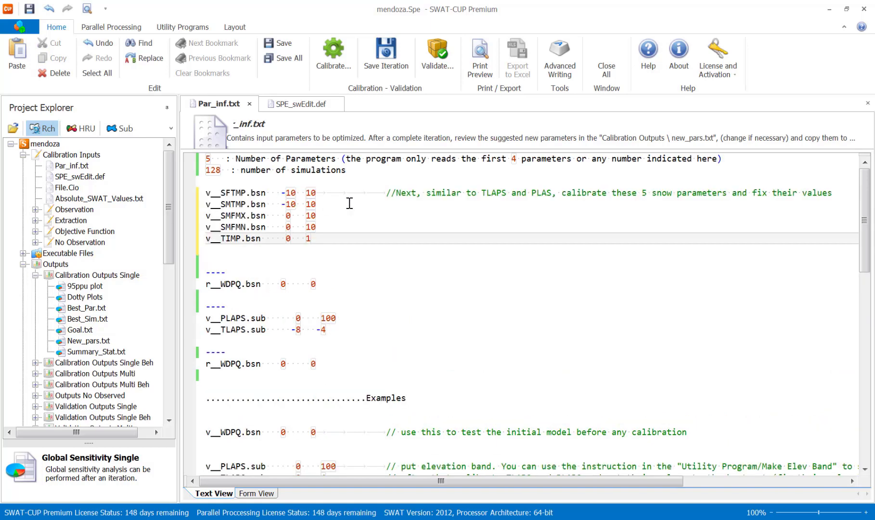
- Remove the trailing comment about the 5 snow parameters from the pasted v__SFTMP.bsn line
{"action": "left_click", "coordinate": [317, 193]}
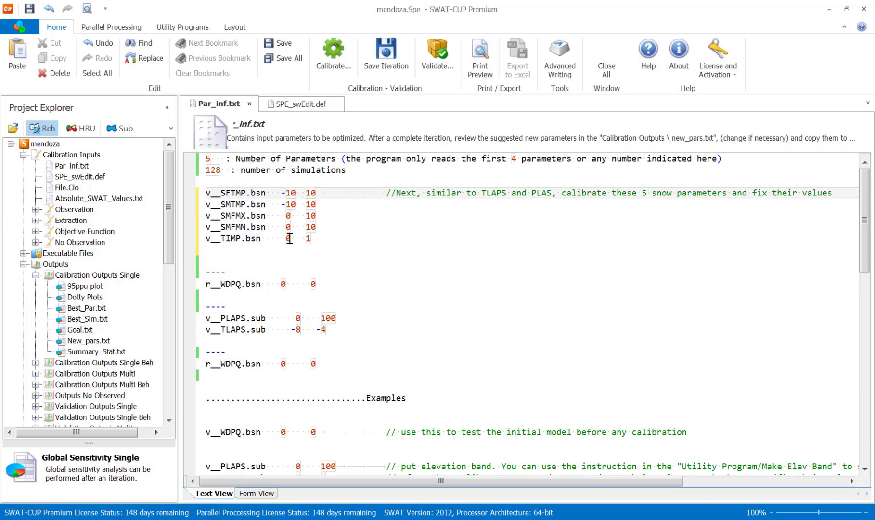
{"action": "key", "text": "Return"}
{"action": "key", "text": "shift+Down"}
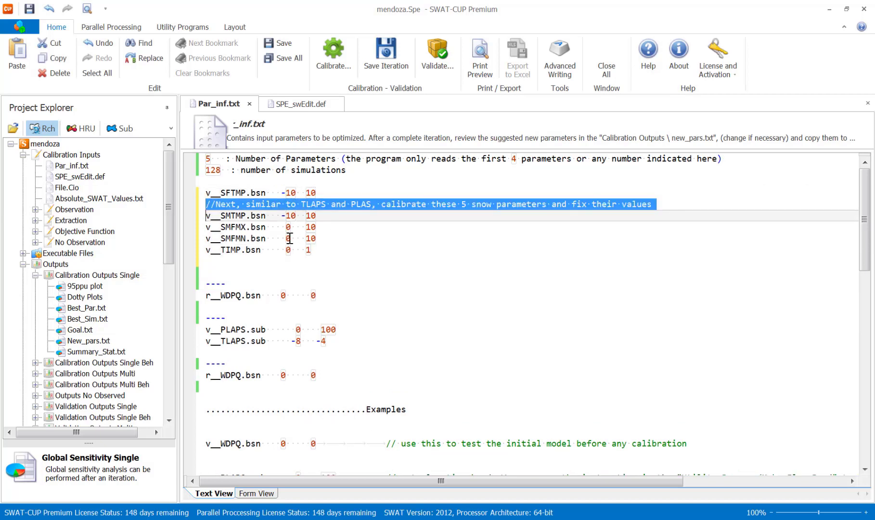
{"action": "key", "text": "Delete"}
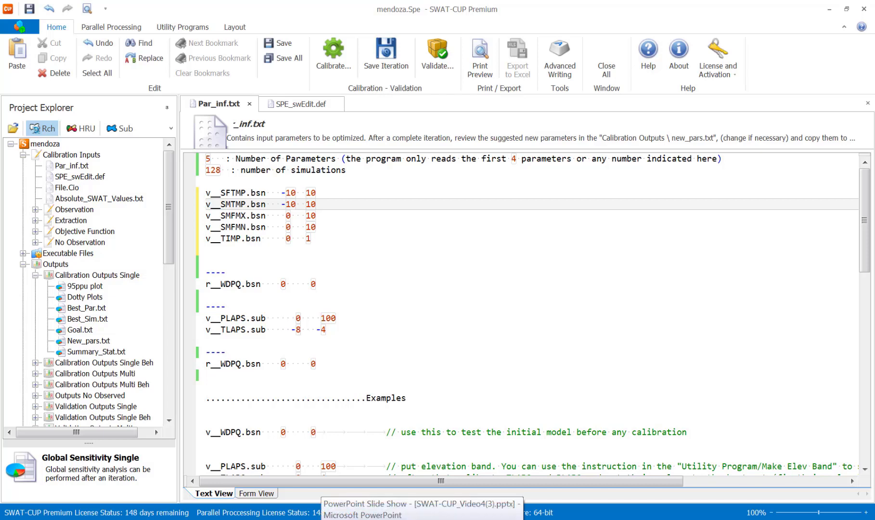
- Switch to the PowerPoint slide show and advance to the .sno slide about subbasin snow parameters
{"action": "key", "text": "alt+Tab"}
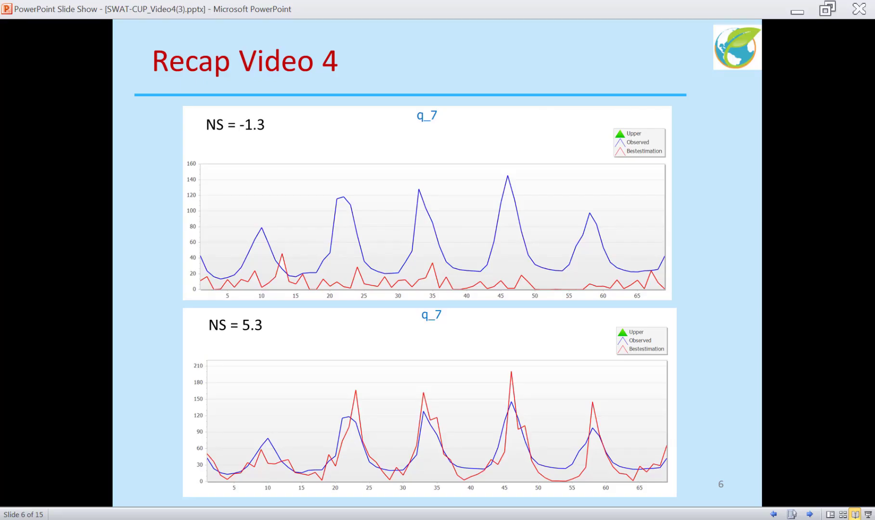
{"action": "left_click", "coordinate": [654, 263]}
{"action": "left_click", "coordinate": [653, 263]}
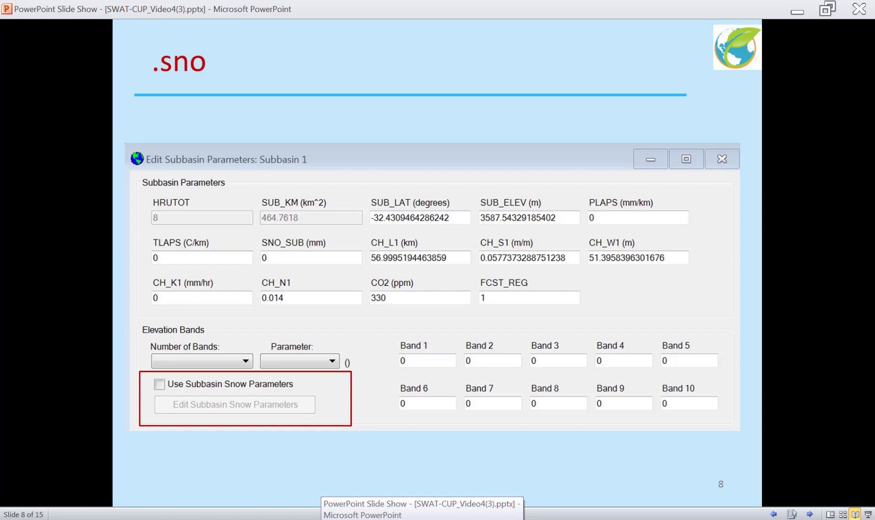
- Switch back to SWAT-CUP and set the v__SFTMP.bsn range in Par_inf.txt to -5 and 5
{"action": "left_click", "coordinate": [380, 519]}
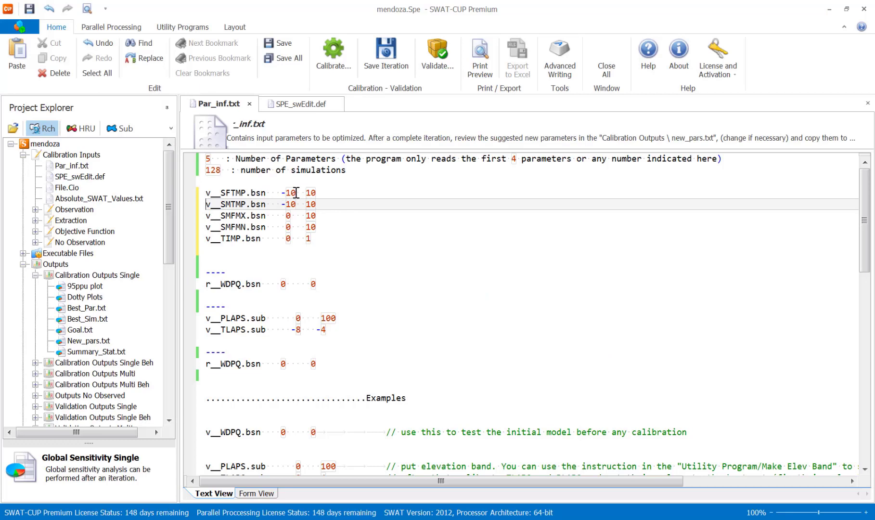
{"action": "left_click_drag", "start_coordinate": [296, 193], "coordinate": [287, 192]}
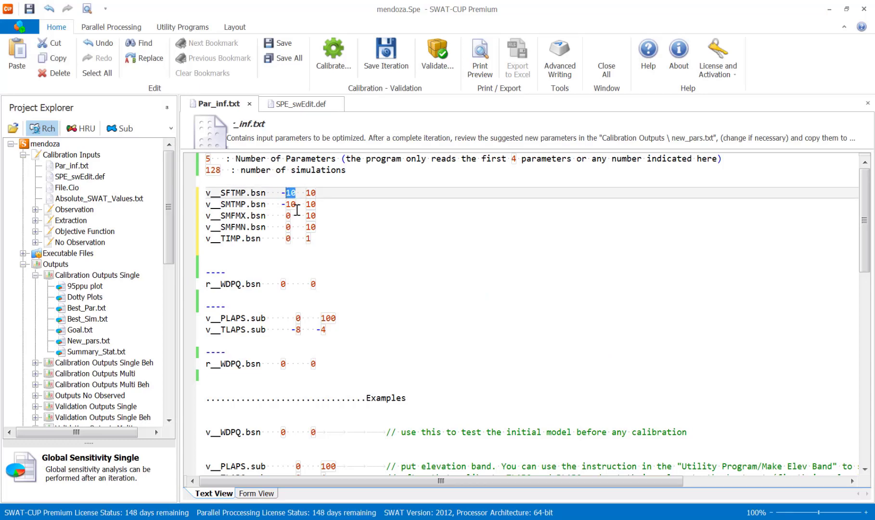
{"action": "key", "text": "BackSpace"}
{"action": "type", "text": "5"}
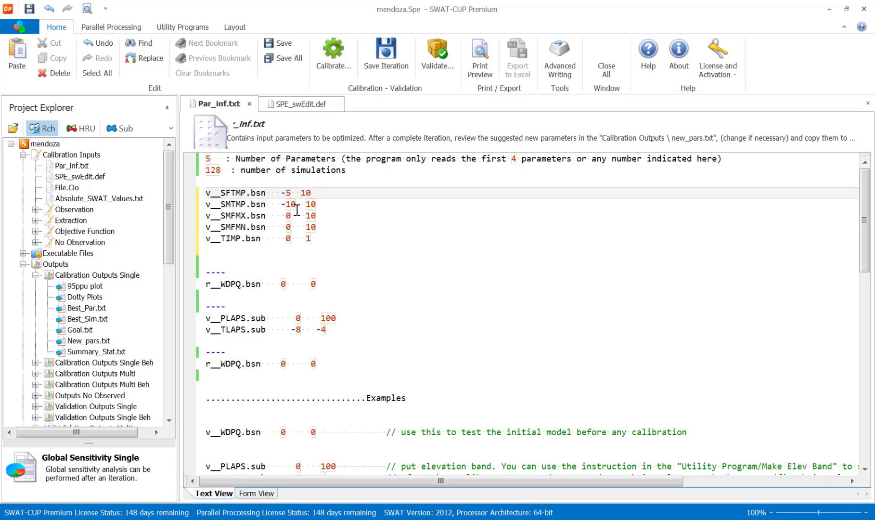
{"action": "key", "text": "Delete"}
{"action": "key", "text": "Delete"}
{"action": "type", "text": "5"}
- Set the v__SMTMP.bsn range to -5 and 5
{"action": "key", "text": "Down"}
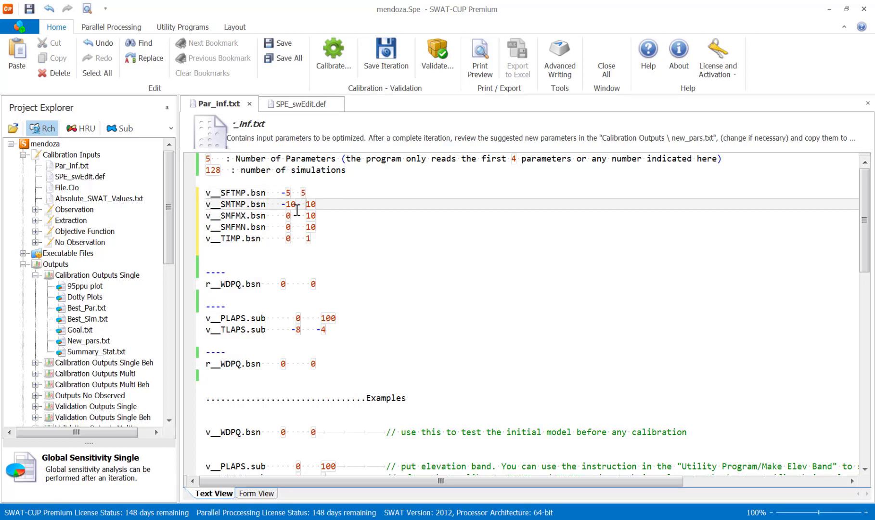
{"action": "key", "text": "Left"}
{"action": "key", "text": "BackSpace"}
{"action": "key", "text": "BackSpace"}
{"action": "type", "text": "5"}
{"action": "key", "text": "Down"}
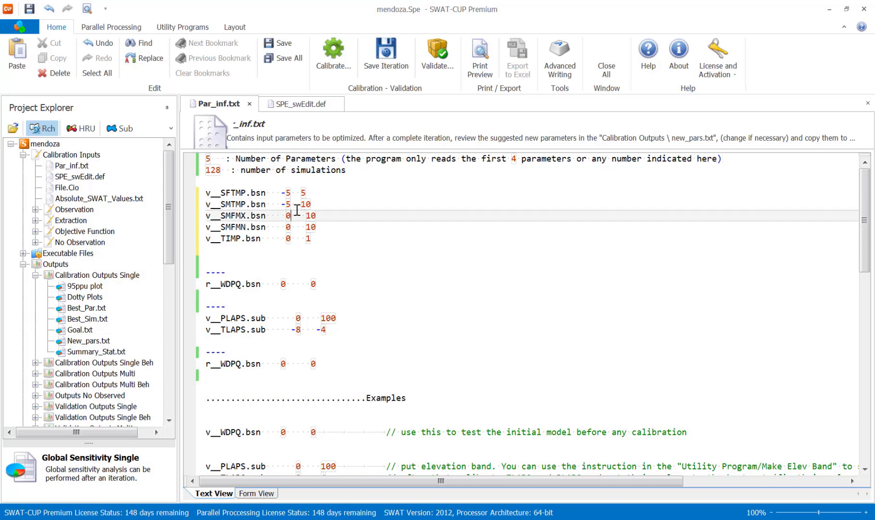
{"action": "key", "text": "Up"}
{"action": "key", "text": "Delete"}
{"action": "key", "text": "Delete"}
{"action": "type", "text": "5"}
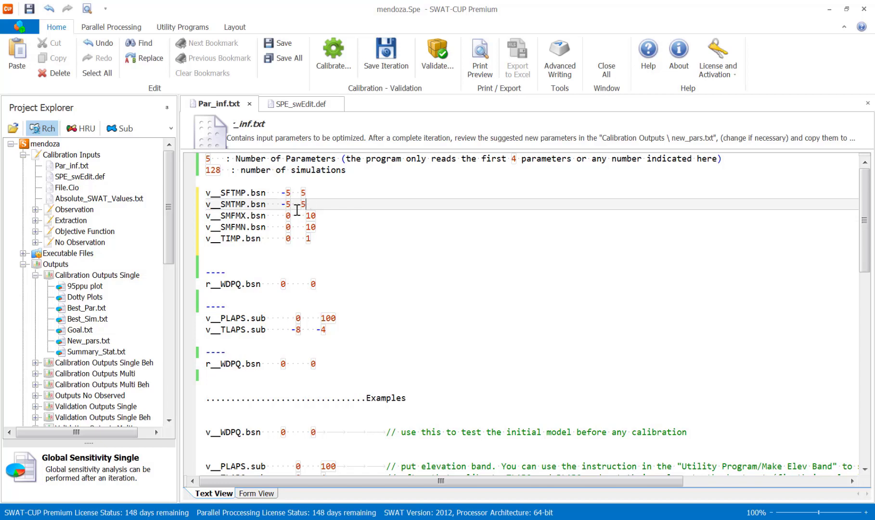
- Set the upper limits of both v__SMFMX.bsn and v__SMFMN.bsn to 5
{"action": "key", "text": "Down"}
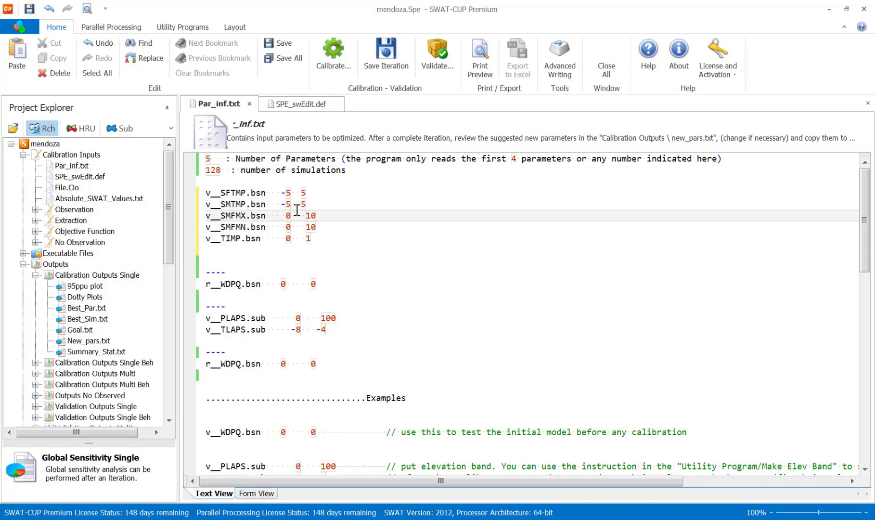
{"action": "key", "text": "BackSpace"}
{"action": "key", "text": "BackSpace"}
{"action": "type", "text": "5"}
{"action": "key", "text": "Down"}
{"action": "key", "text": "BackSpace"}
{"action": "key", "text": "BackSpace"}
{"action": "type", "text": "5"}
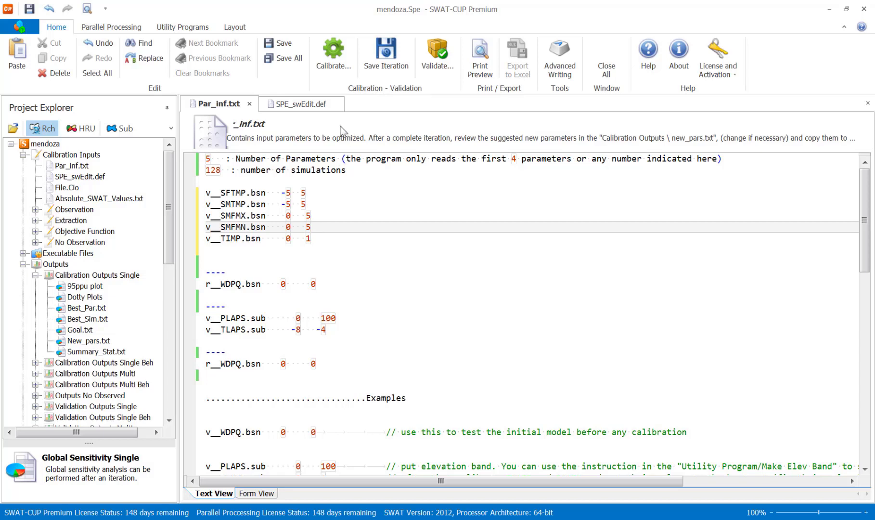
- Check the starting and ending simulation numbers in SPE_swEdit.def and the parallel processing settings
{"action": "left_click", "coordinate": [294, 104]}
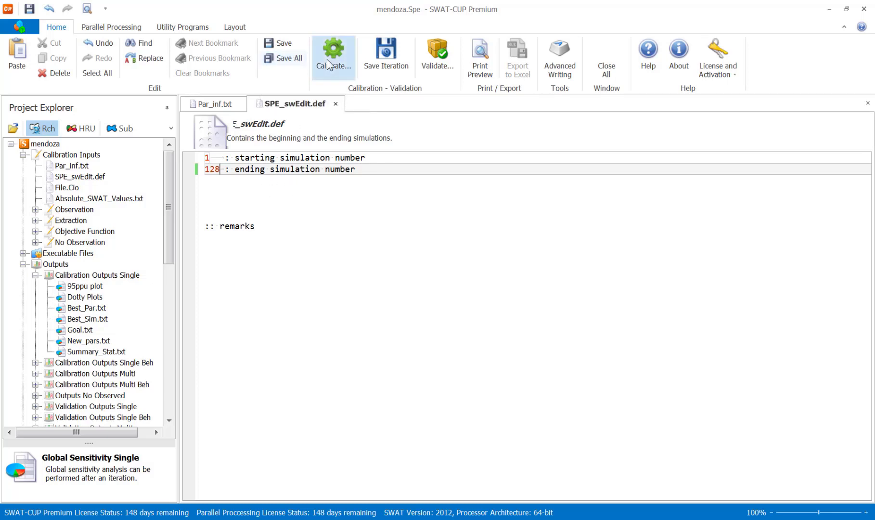
{"action": "left_click", "coordinate": [112, 28]}
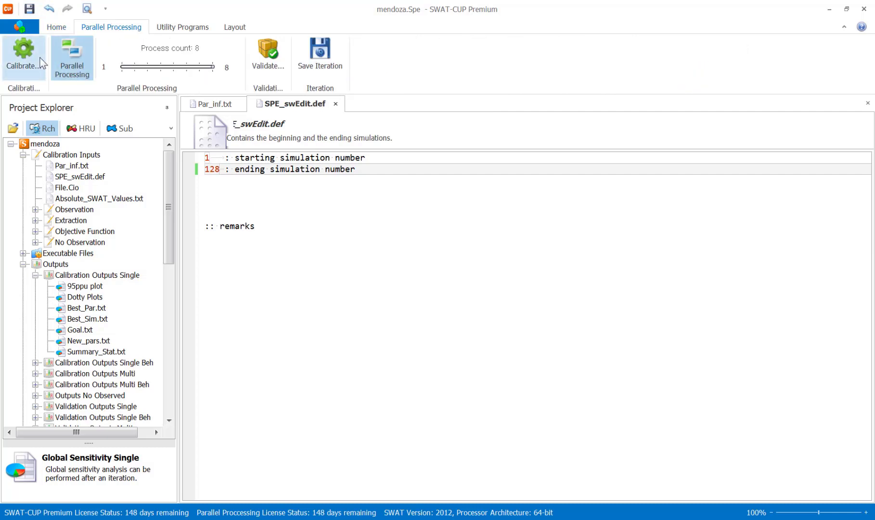
{"action": "left_click", "coordinate": [57, 28]}
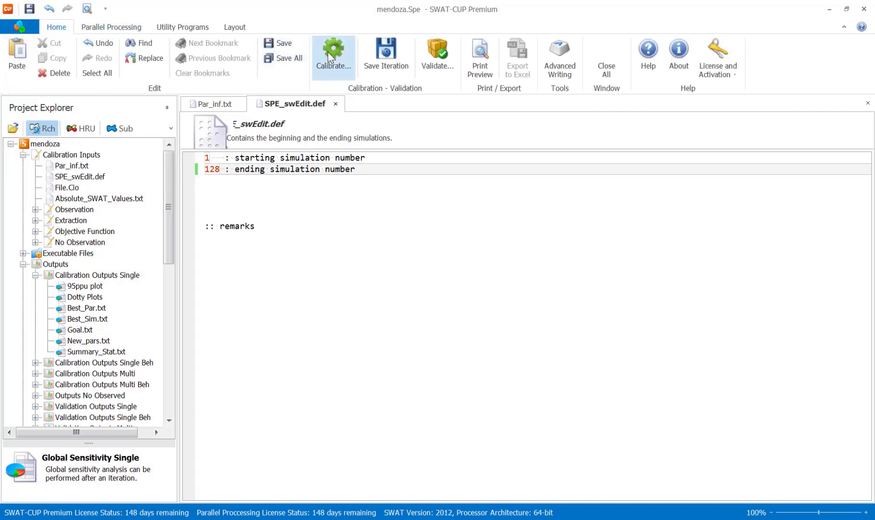
- Execute SPE_pre.bat for the calibration, close its finished process window, and start SPE_run.bat
{"action": "left_click", "coordinate": [327, 52]}
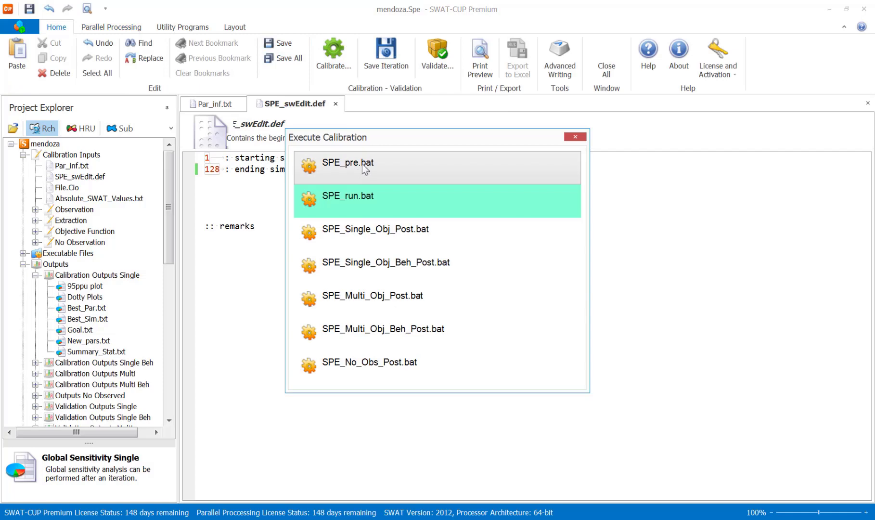
{"action": "left_click", "coordinate": [362, 163]}
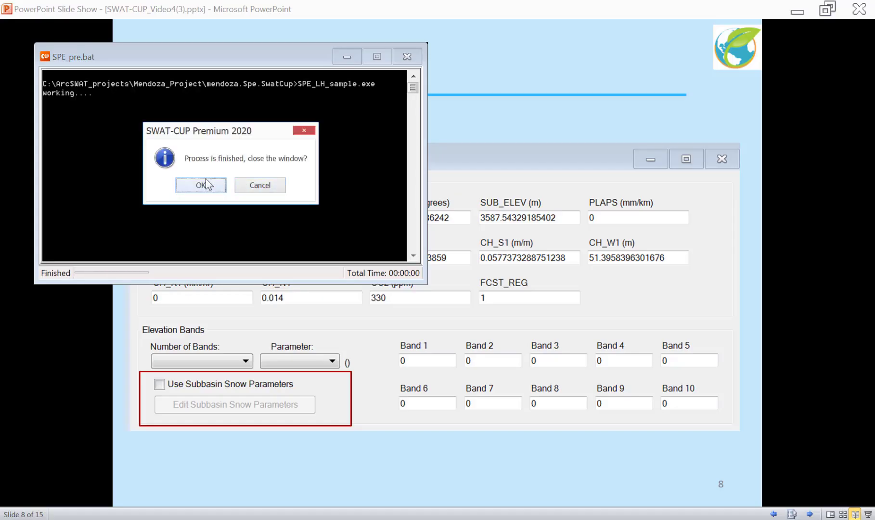
{"action": "left_click", "coordinate": [201, 185]}
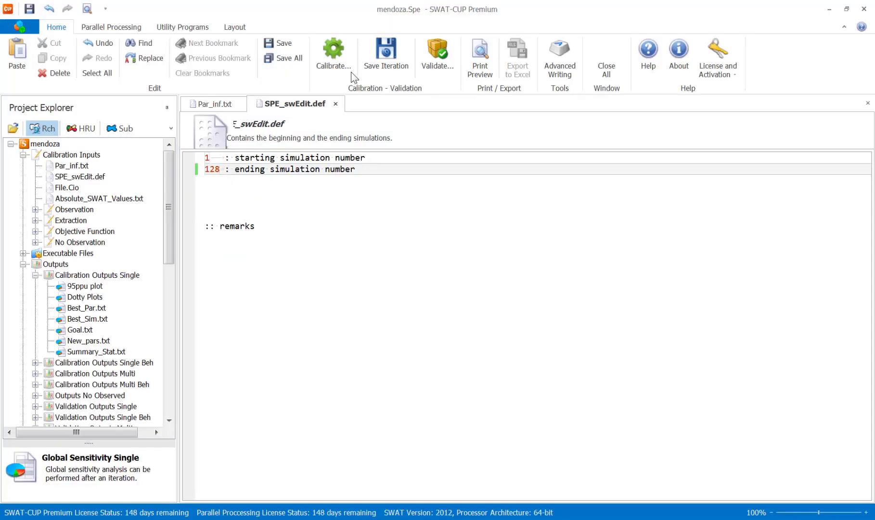
{"action": "left_click", "coordinate": [338, 58]}
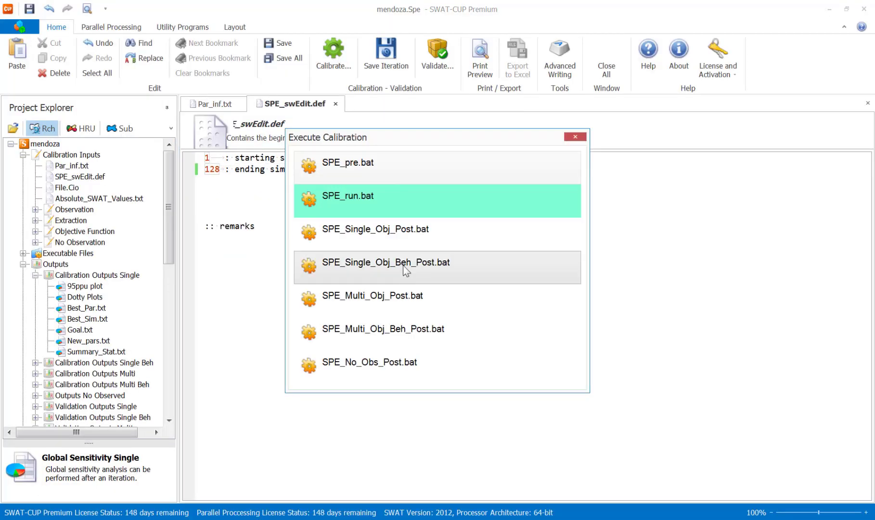
{"action": "left_click", "coordinate": [403, 201]}
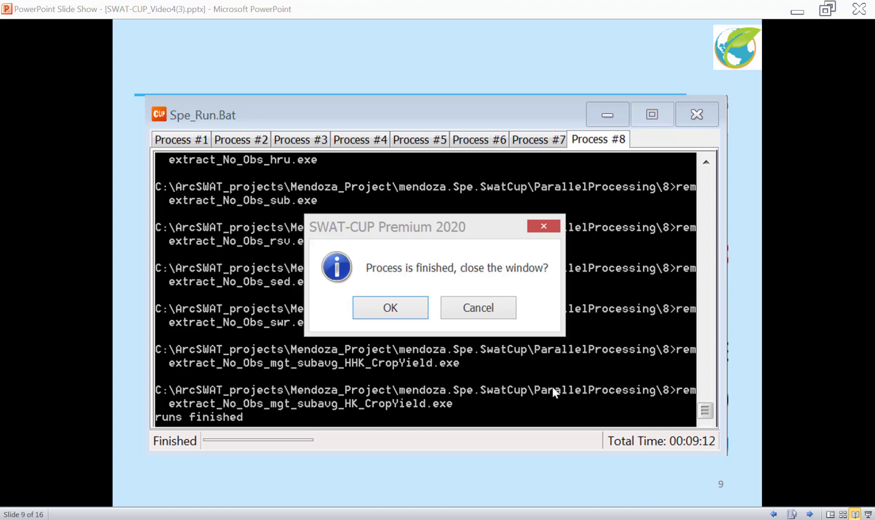
- Advance the PowerPoint slide show from the parallel Spe_Run.Bat slide through the single-process run to the second Task Manager performance slide
{"action": "left_click", "coordinate": [546, 456]}
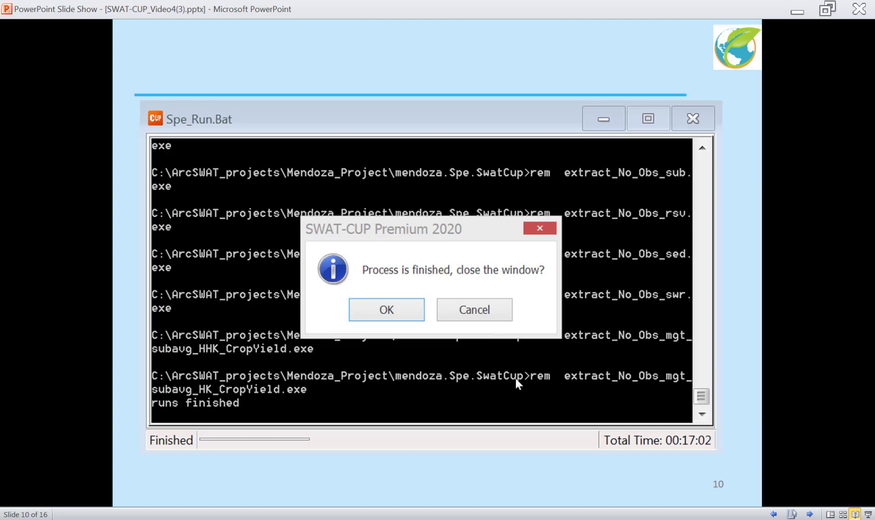
{"action": "key", "text": "Right"}
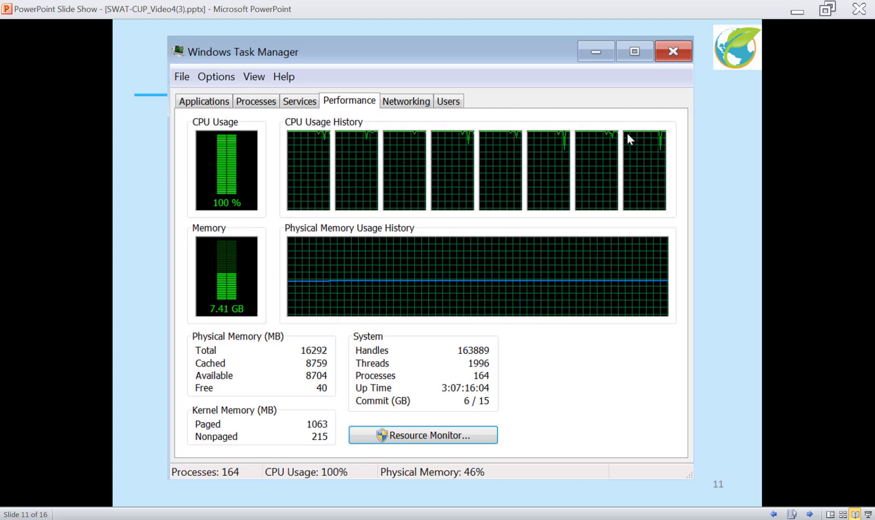
{"action": "left_click", "coordinate": [427, 262]}
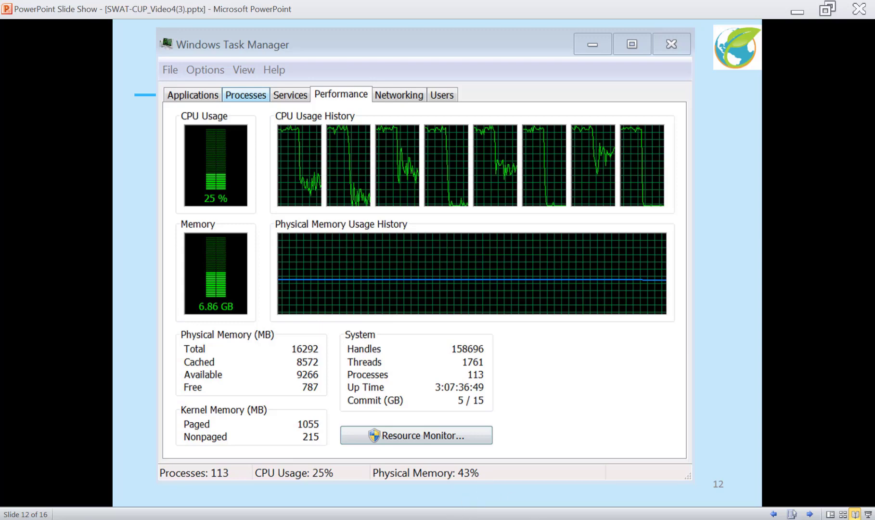
- Return to SWAT-CUP, execute SPE_Single_Obj_Post.bat for the calibration, and close its finished process window
{"action": "key", "text": "alt+Tab"}
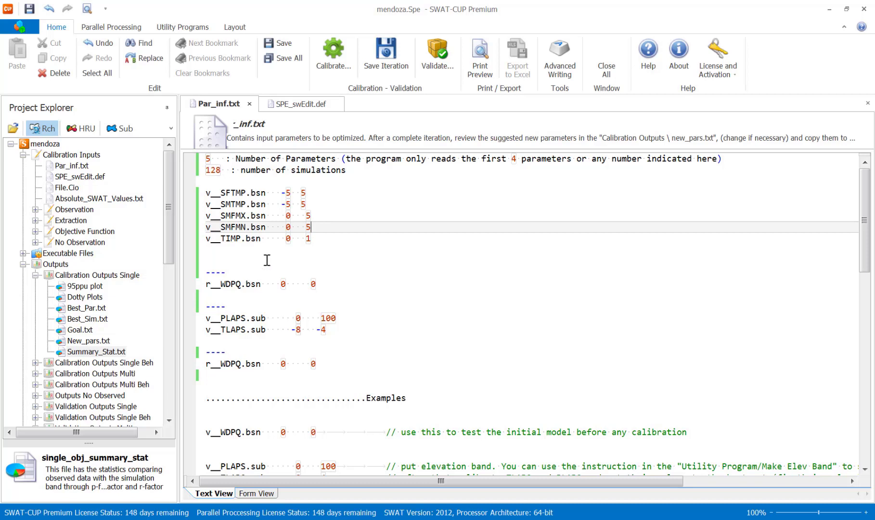
{"action": "left_click", "coordinate": [328, 60]}
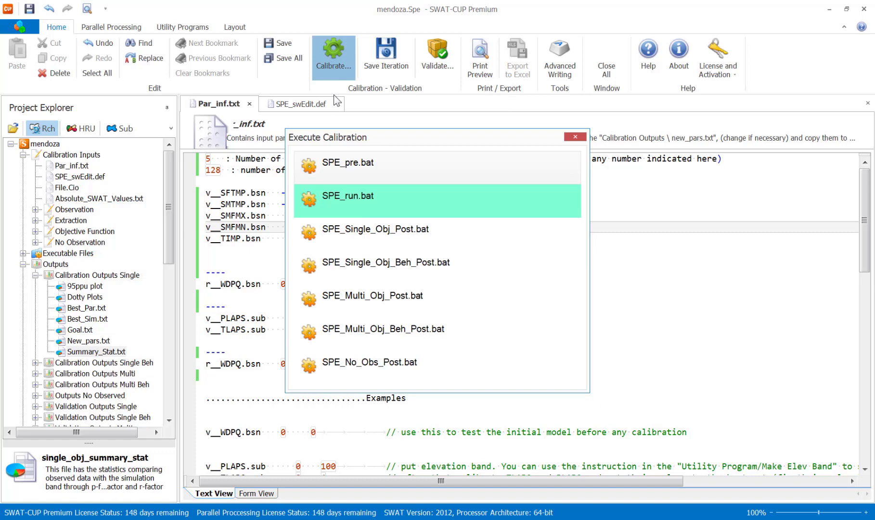
{"action": "left_click", "coordinate": [364, 231]}
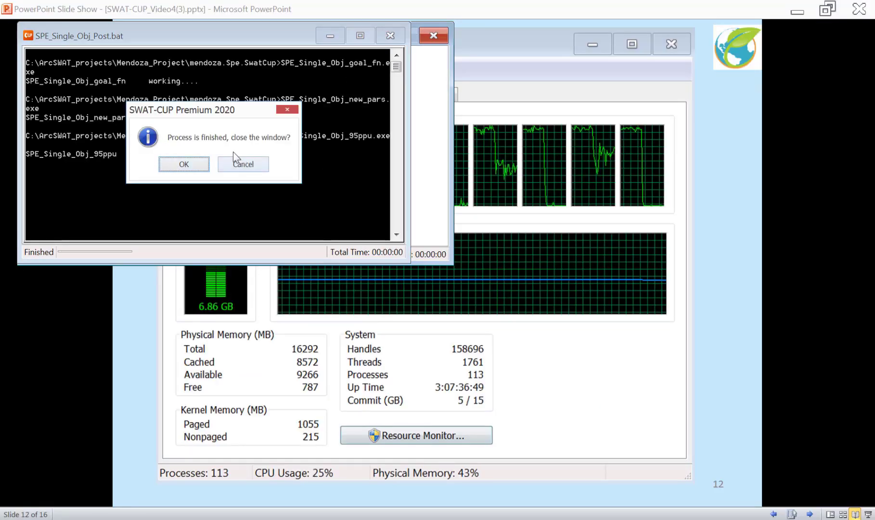
{"action": "left_click", "coordinate": [194, 164]}
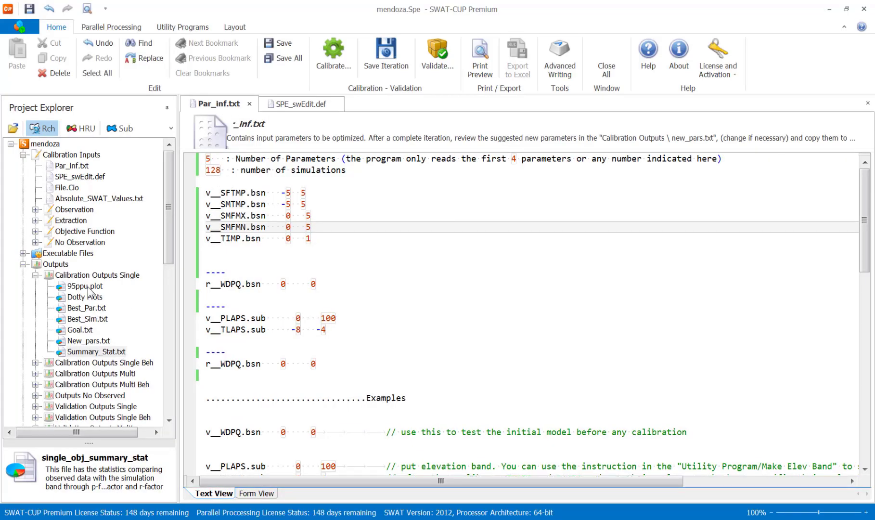
- View the current calibration's 95ppu plot and compare its Summary_Stat.txt with the one saved under Iter1-elevBand
{"action": "double_click", "coordinate": [85, 286]}
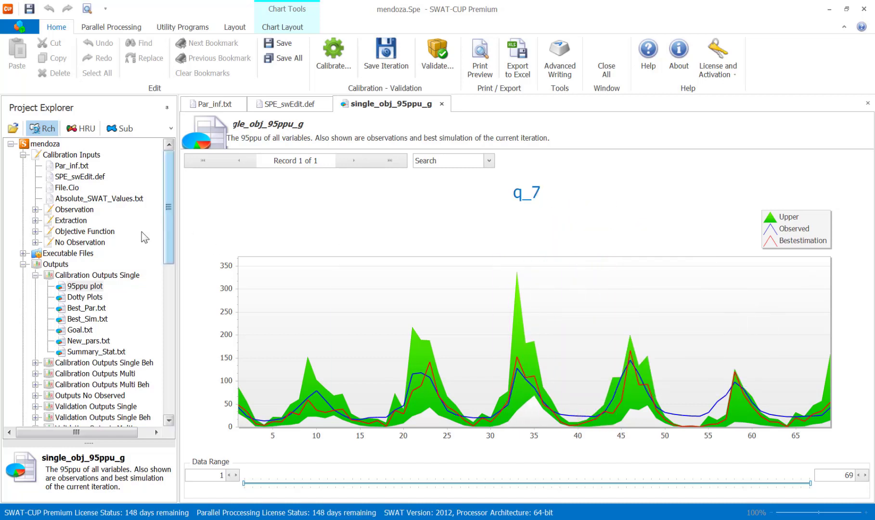
{"action": "double_click", "coordinate": [92, 353]}
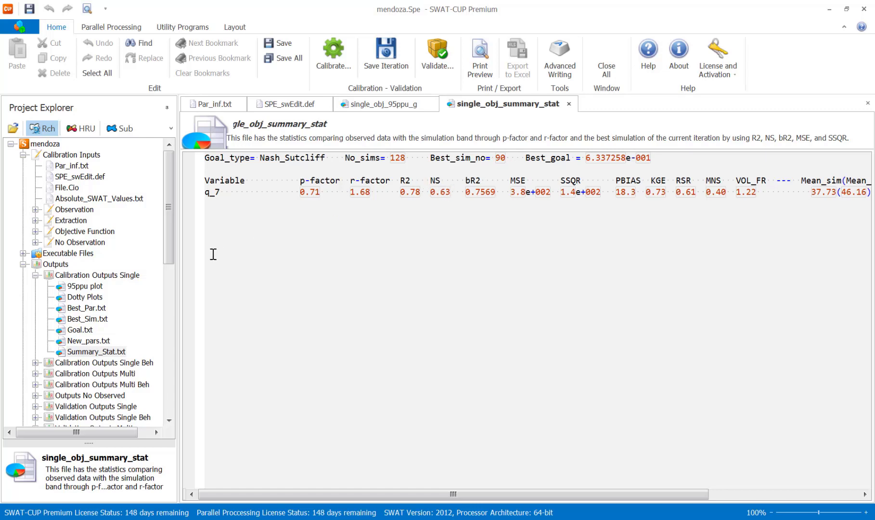
{"action": "left_click_drag", "start_coordinate": [168, 263], "coordinate": [180, 425]}
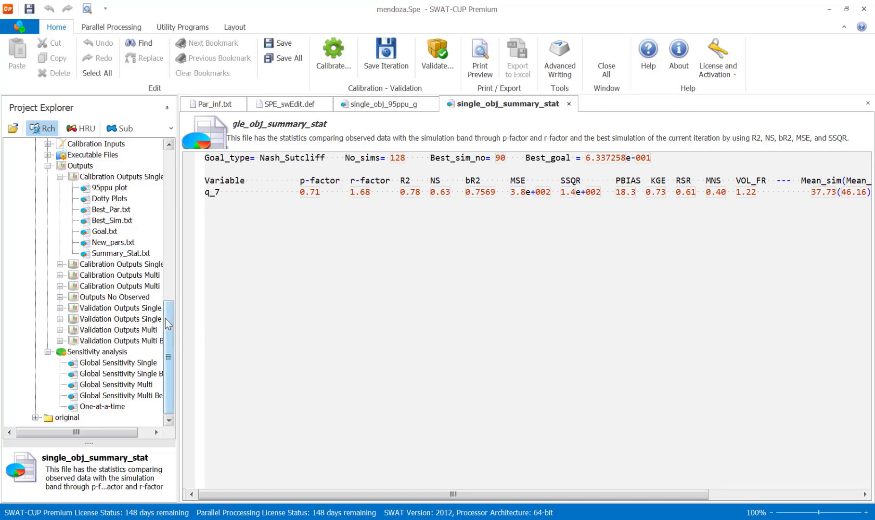
{"action": "left_click_drag", "start_coordinate": [169, 324], "coordinate": [169, 319]}
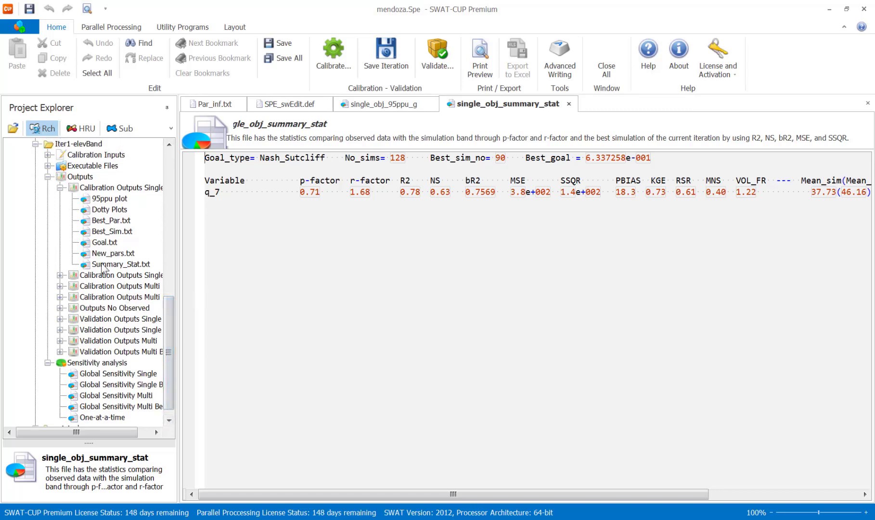
{"action": "double_click", "coordinate": [102, 265]}
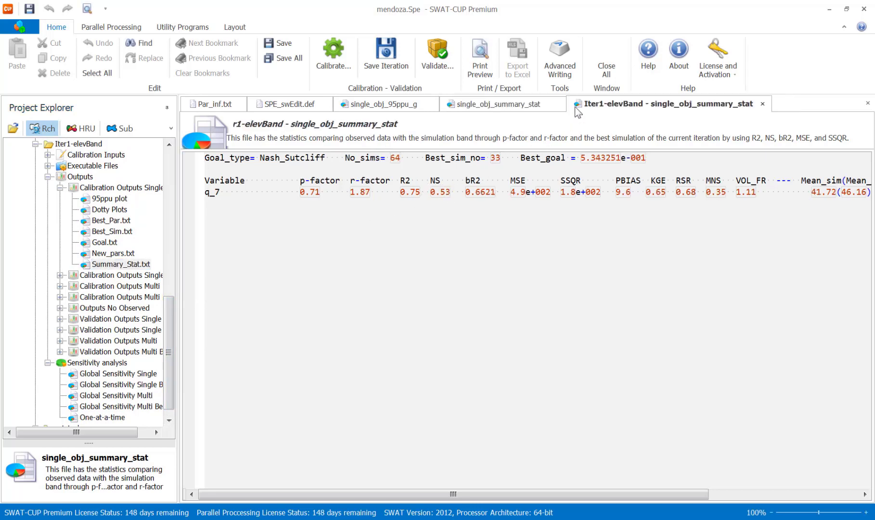
{"action": "left_click", "coordinate": [533, 107]}
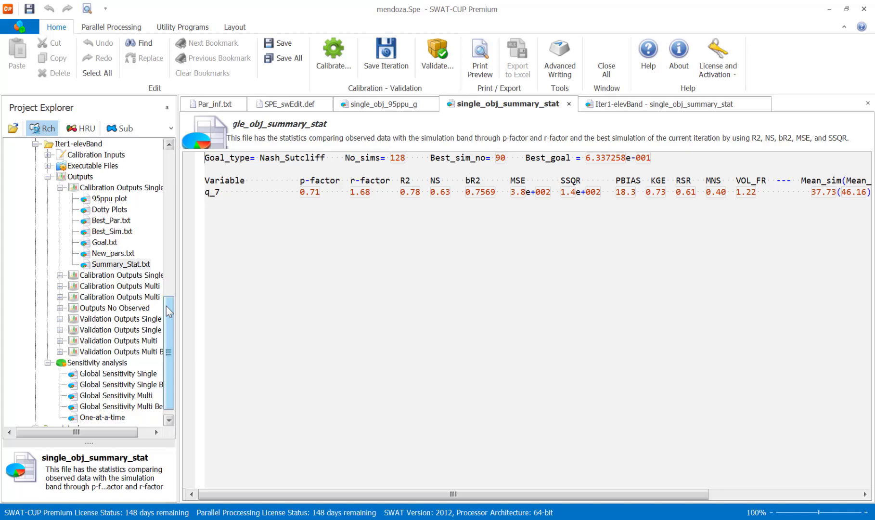
- Open the current calibration's Dotty Plots and examine the five snow parameters from SFTMP to TIMP
{"action": "left_click_drag", "start_coordinate": [167, 305], "coordinate": [167, 166]}
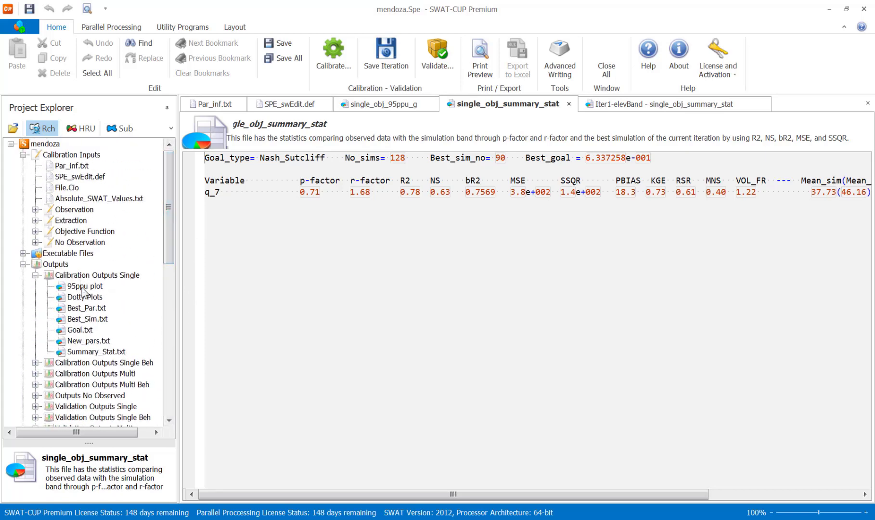
{"action": "double_click", "coordinate": [86, 298]}
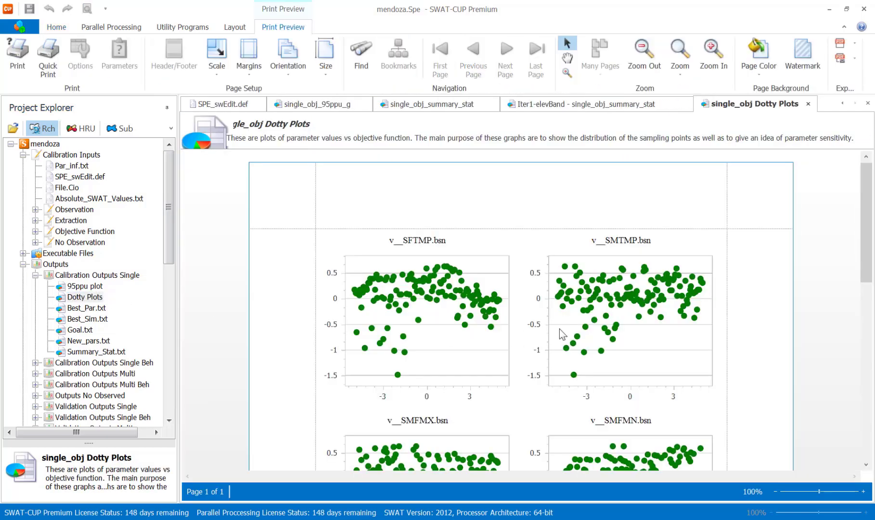
{"action": "scroll", "coordinate": [552, 334], "scroll_direction": "down", "scroll_amount": 1}
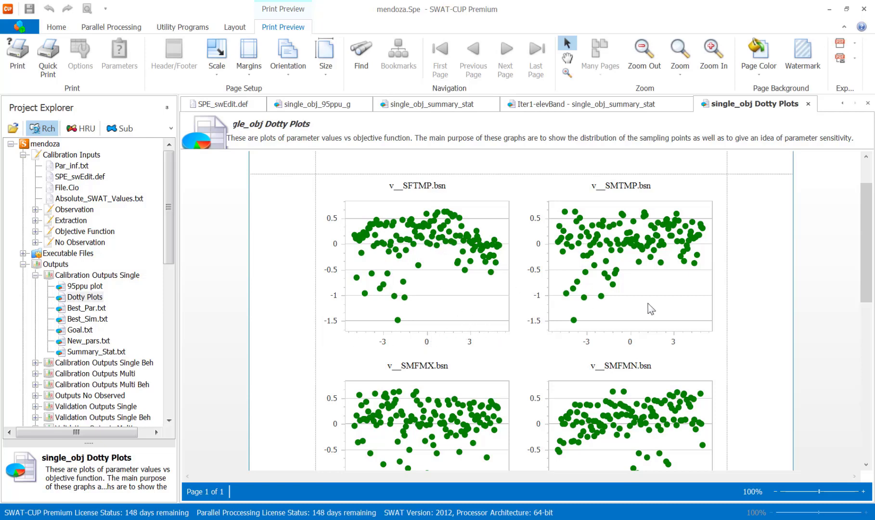
{"action": "scroll", "coordinate": [648, 304], "scroll_direction": "down", "scroll_amount": 1}
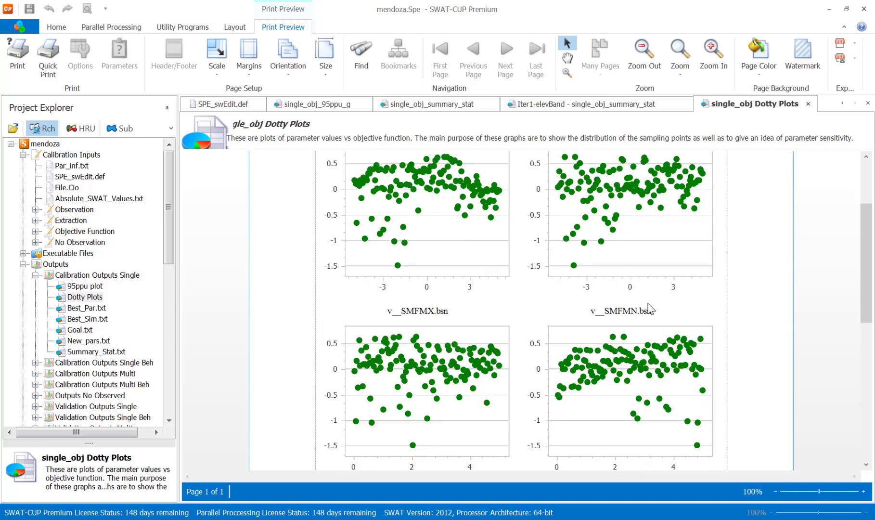
{"action": "scroll", "coordinate": [649, 307], "scroll_direction": "up", "scroll_amount": 1}
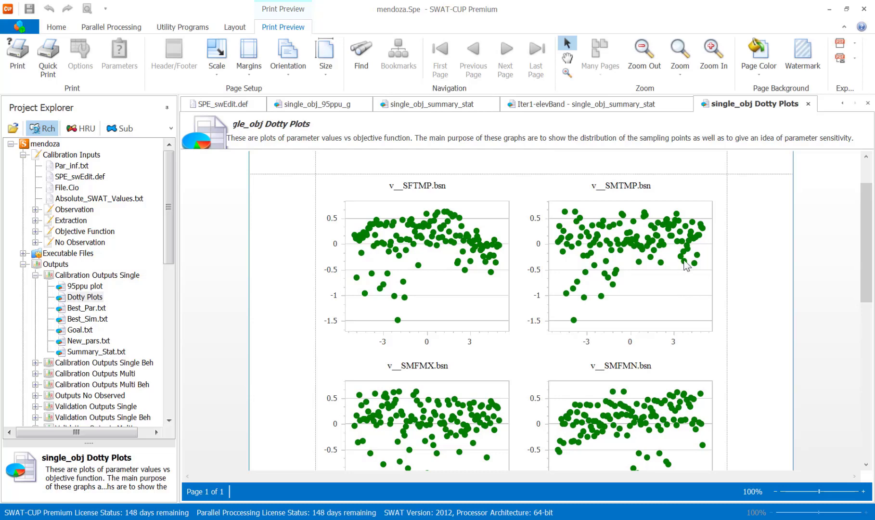
{"action": "scroll", "coordinate": [686, 265], "scroll_direction": "down", "scroll_amount": 2}
{"action": "scroll", "coordinate": [686, 265], "scroll_direction": "down", "scroll_amount": 2}
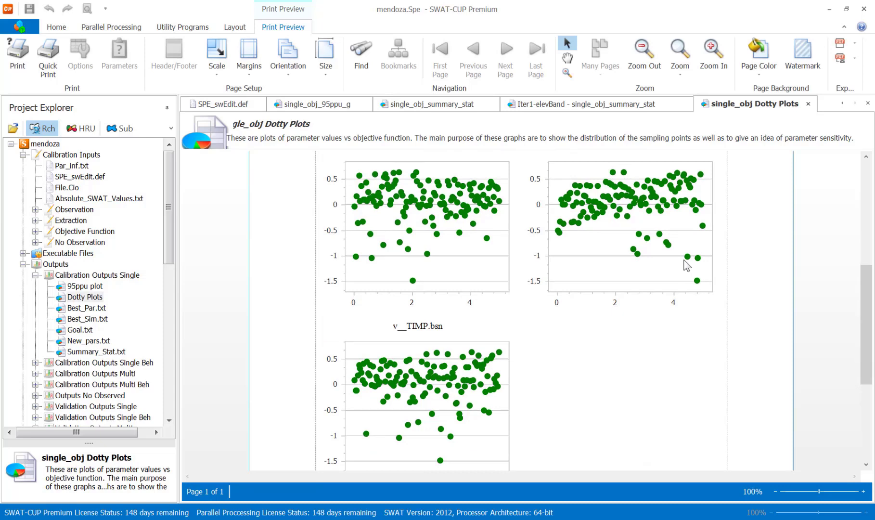
- Review the snow parameter dotty plots again and view the current calibration's Best_Par.txt and Best_Sim.txt
{"action": "scroll", "coordinate": [683, 265], "scroll_direction": "up", "scroll_amount": 1}
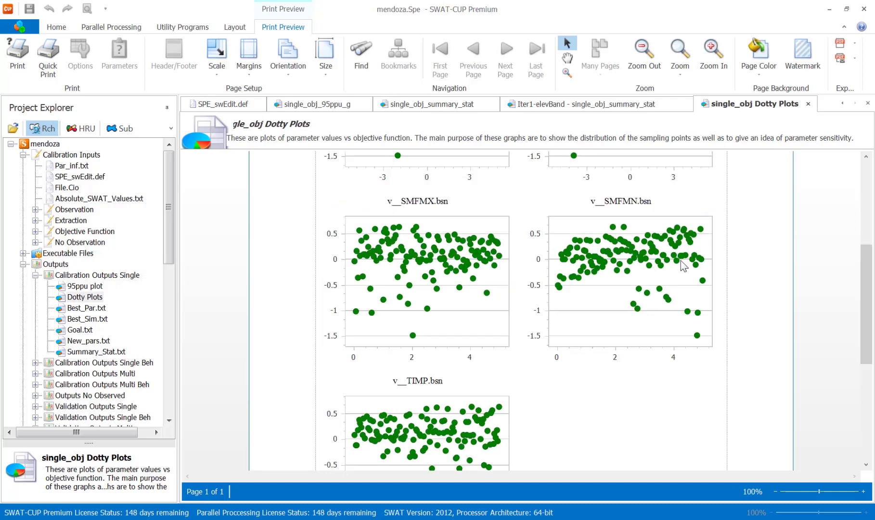
{"action": "scroll", "coordinate": [681, 260], "scroll_direction": "up", "scroll_amount": 1}
{"action": "scroll", "coordinate": [681, 261], "scroll_direction": "up", "scroll_amount": 1}
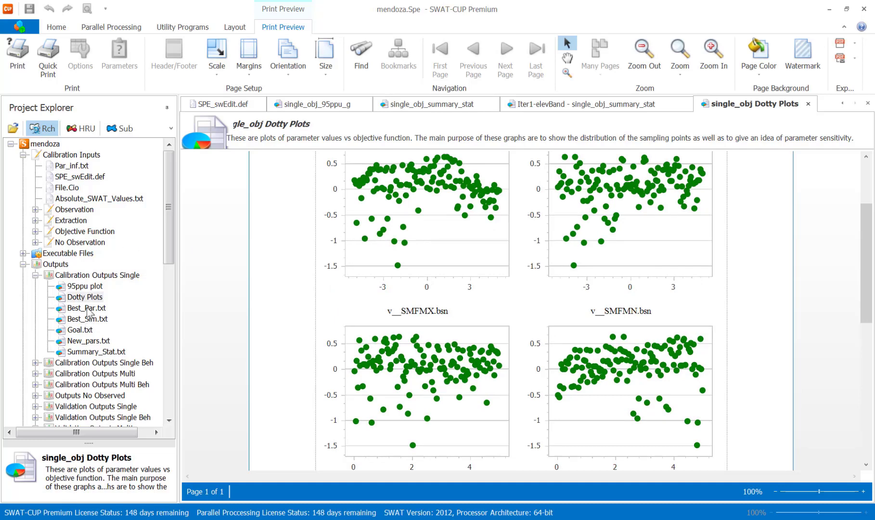
{"action": "double_click", "coordinate": [87, 309]}
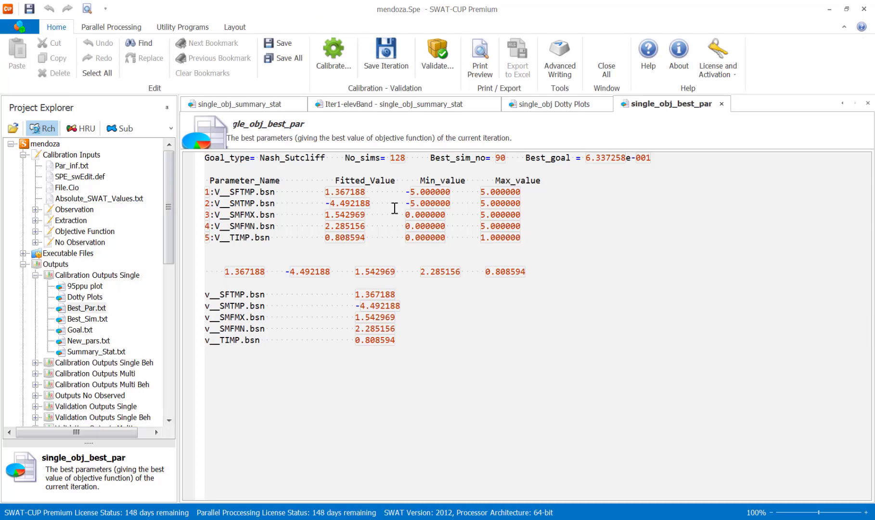
{"action": "double_click", "coordinate": [90, 318]}
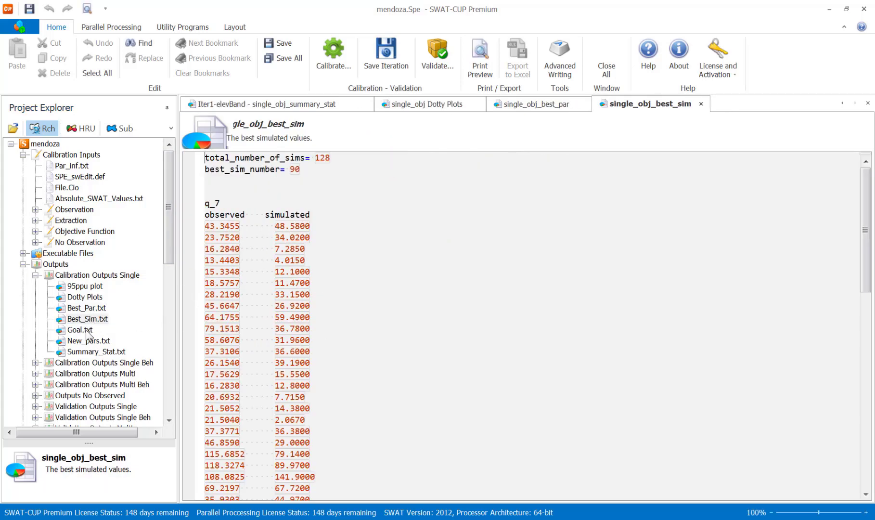
- Open Goal.txt and examine the parameter sets and goal values across its simulations
{"action": "double_click", "coordinate": [82, 330]}
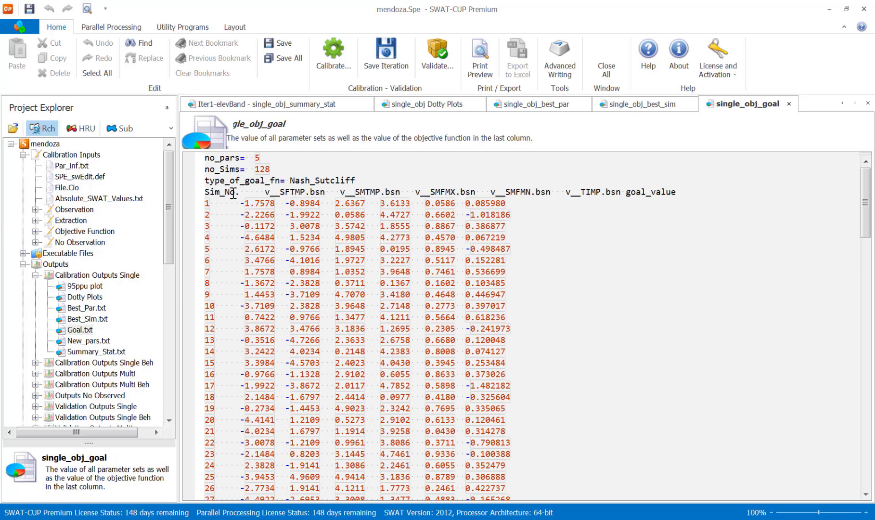
{"action": "scroll", "coordinate": [278, 386], "scroll_direction": "down", "scroll_amount": 20}
{"action": "scroll", "coordinate": [274, 386], "scroll_direction": "up", "scroll_amount": 8}
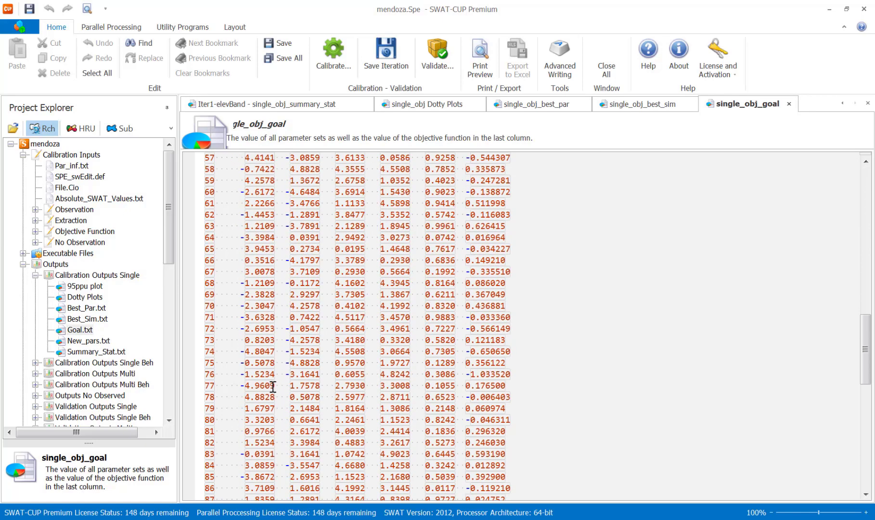
{"action": "scroll", "coordinate": [273, 387], "scroll_direction": "up", "scroll_amount": 12}
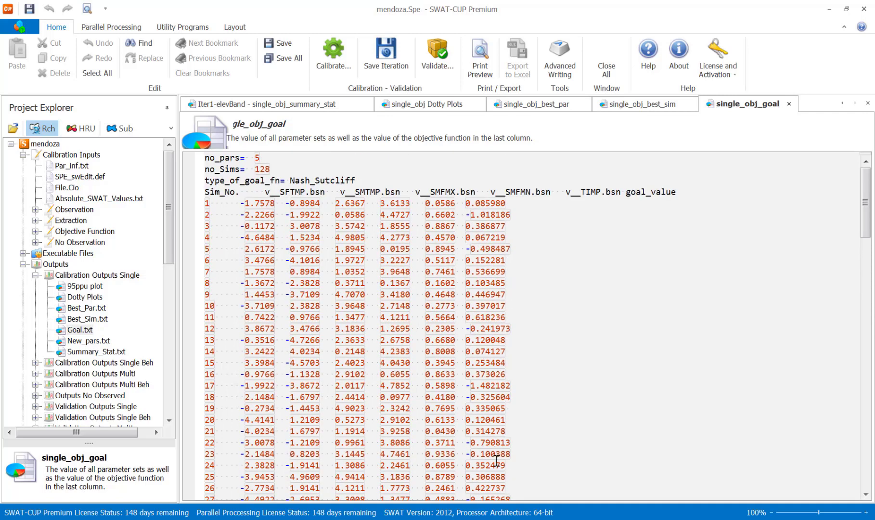
- Open New_pars.txt and compare its suggested parameter ranges with the fitted values and ranges in Best_Par.txt
{"action": "left_click", "coordinate": [82, 343]}
{"action": "double_click", "coordinate": [80, 343]}
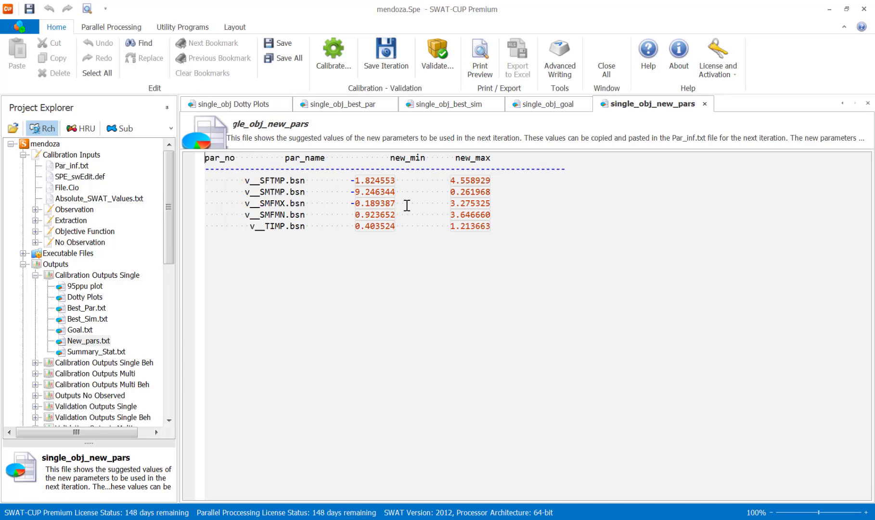
{"action": "double_click", "coordinate": [91, 309]}
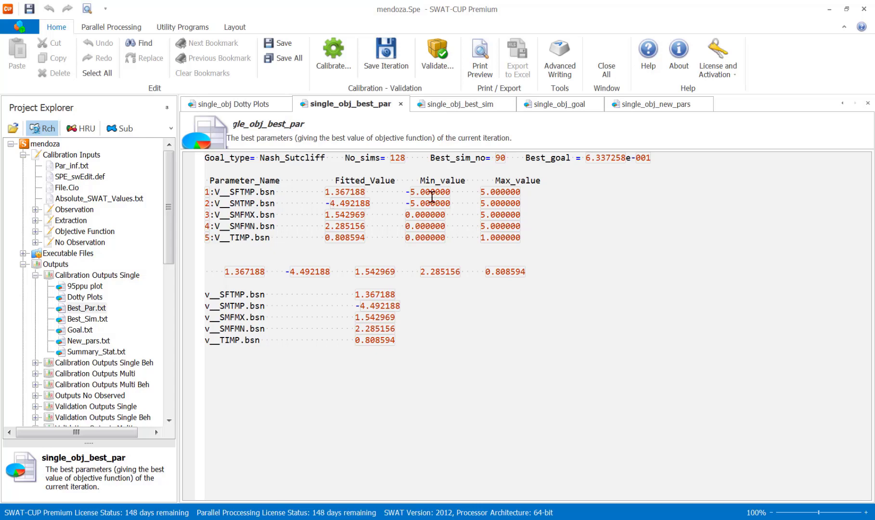
{"action": "left_click", "coordinate": [678, 110]}
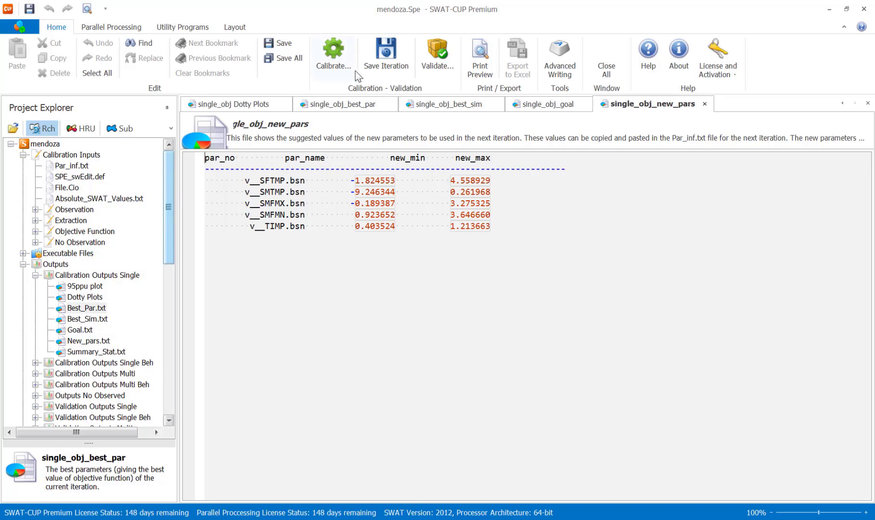
- Expand Sensitivity analysis and open the Global Sensitivity Single results for the current calibration
{"action": "left_click_drag", "start_coordinate": [169, 233], "coordinate": [169, 274]}
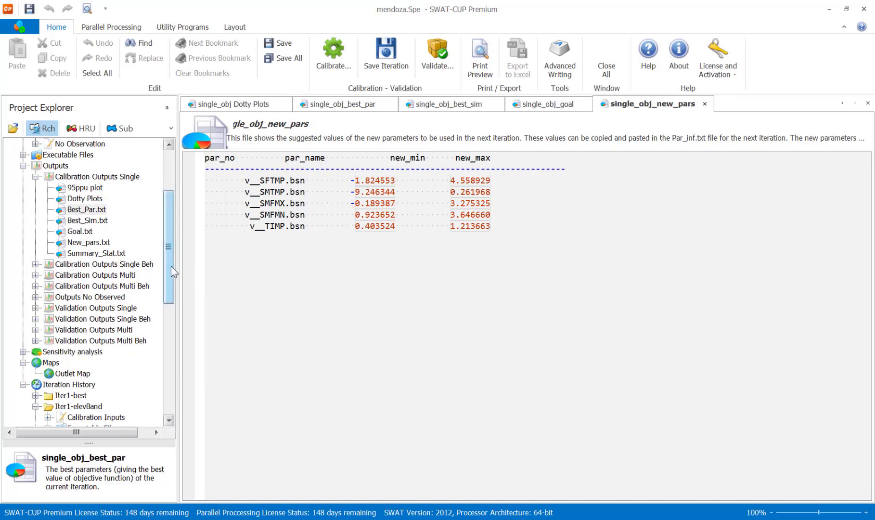
{"action": "left_click_drag", "start_coordinate": [171, 267], "coordinate": [172, 245]}
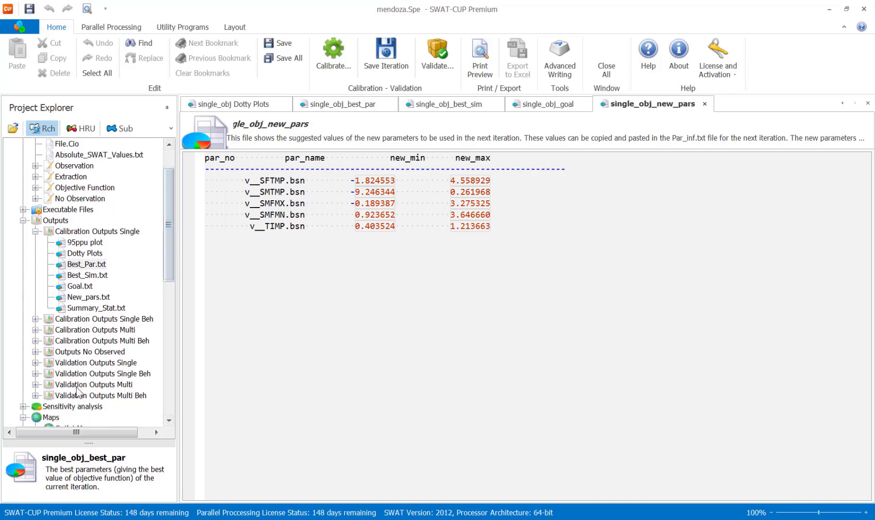
{"action": "left_click", "coordinate": [67, 407]}
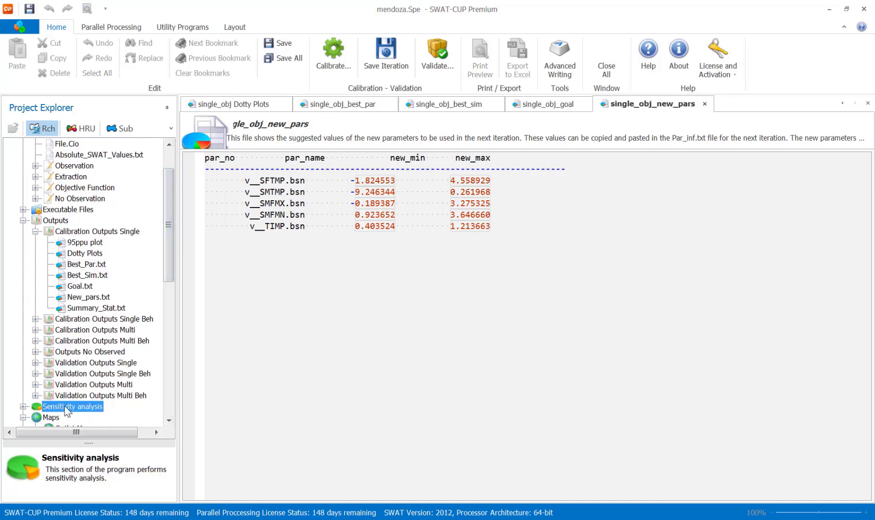
{"action": "double_click", "coordinate": [67, 408]}
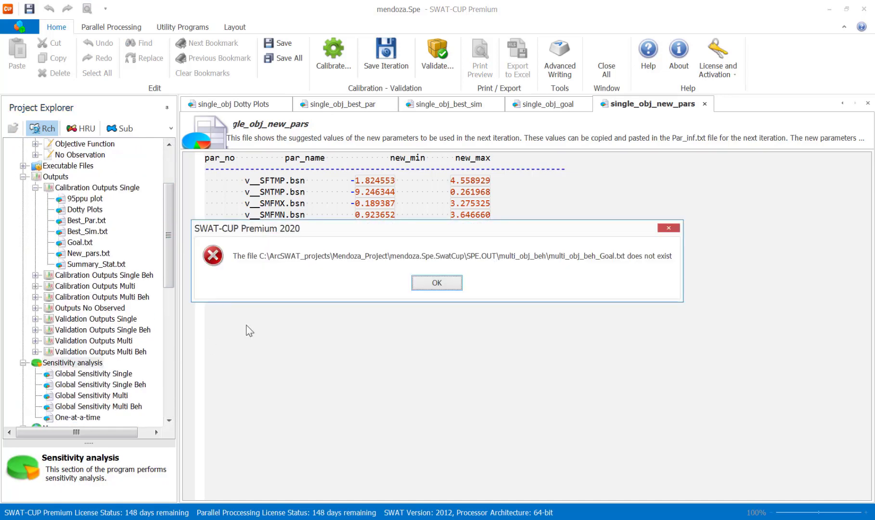
{"action": "left_click", "coordinate": [435, 283]}
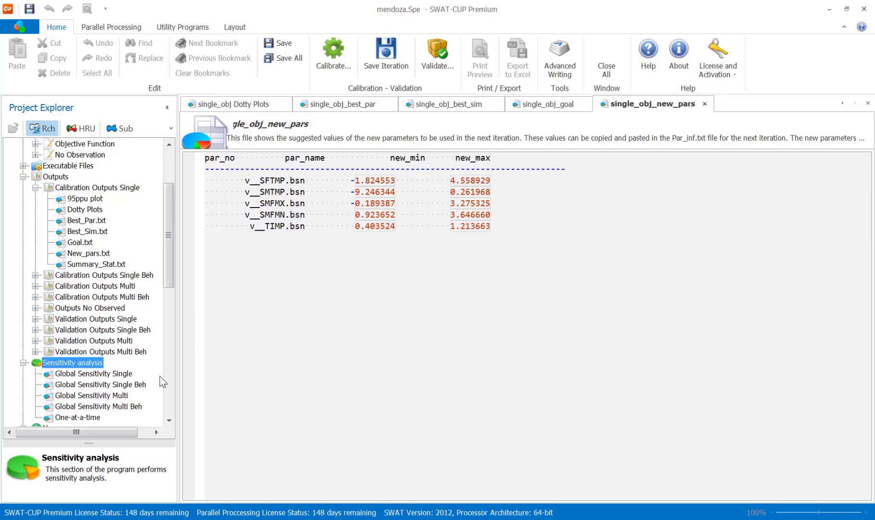
{"action": "left_click", "coordinate": [126, 375]}
{"action": "double_click", "coordinate": [127, 375]}
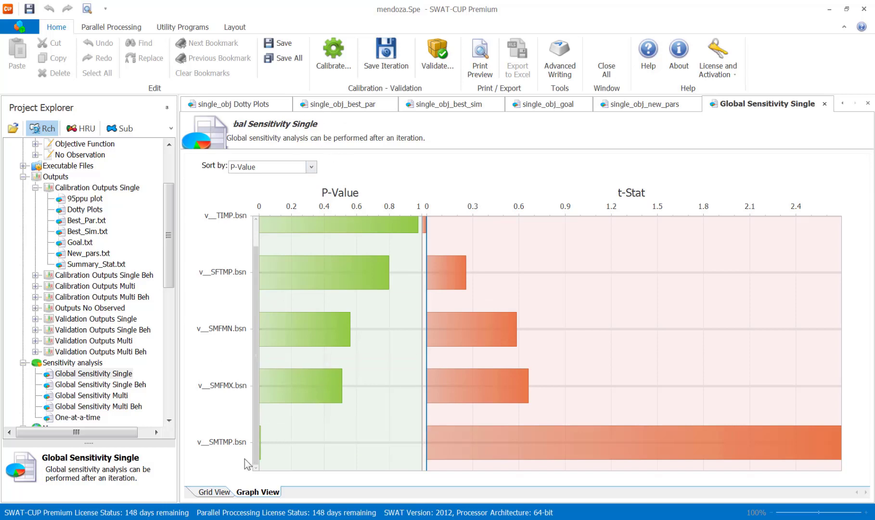
- Show the global sensitivity results as a grid and sort the parameters by t-Stat in ascending order
{"action": "left_click", "coordinate": [214, 491]}
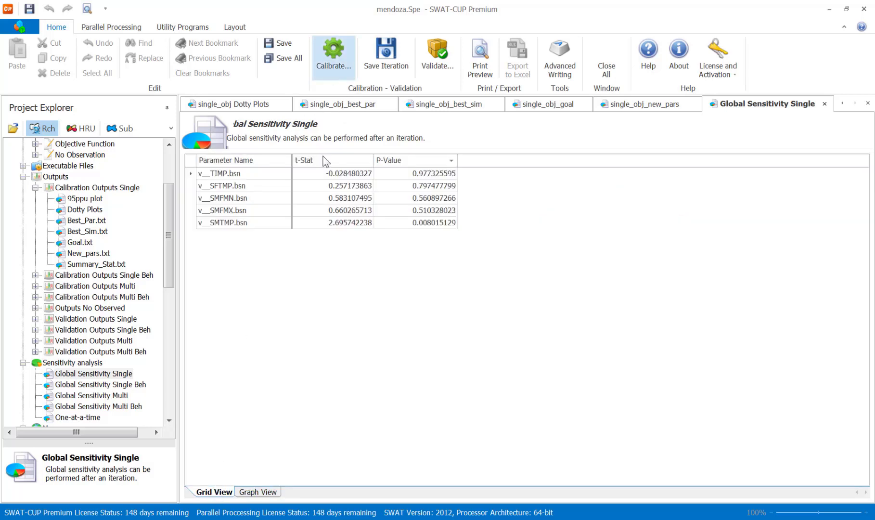
{"action": "left_click", "coordinate": [368, 161]}
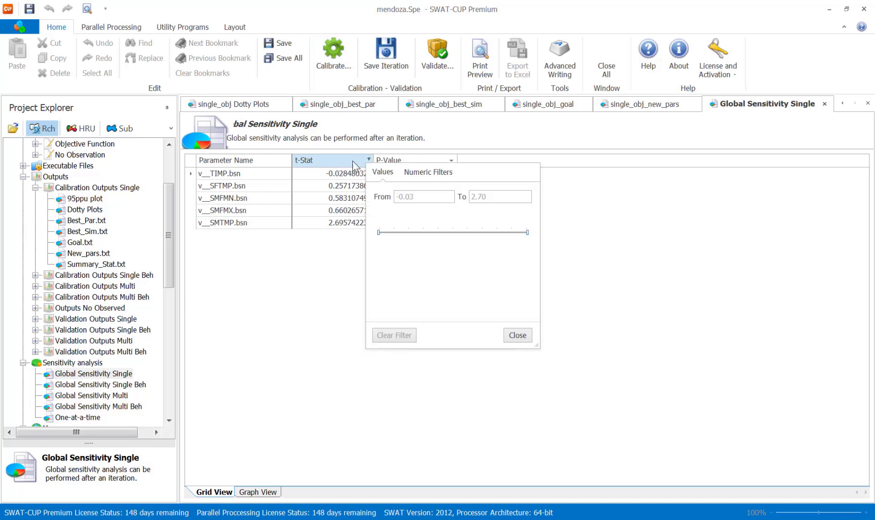
{"action": "left_click", "coordinate": [517, 335]}
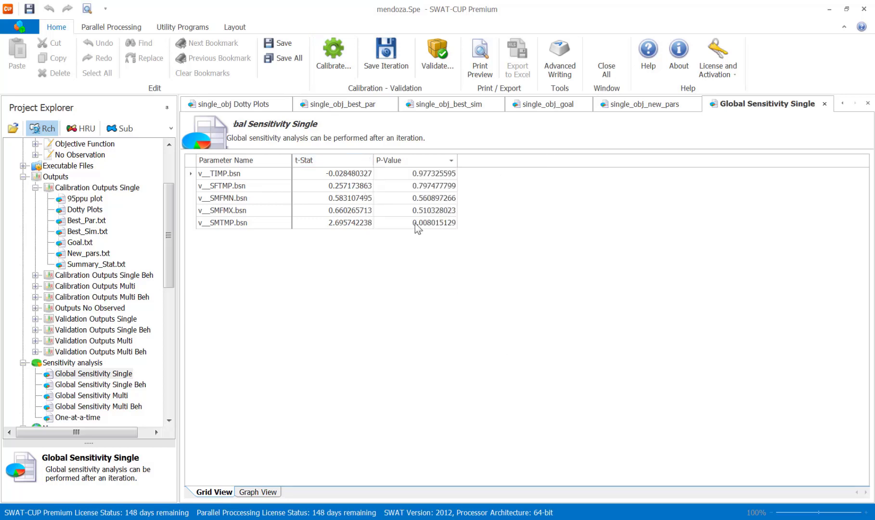
{"action": "left_click", "coordinate": [333, 161]}
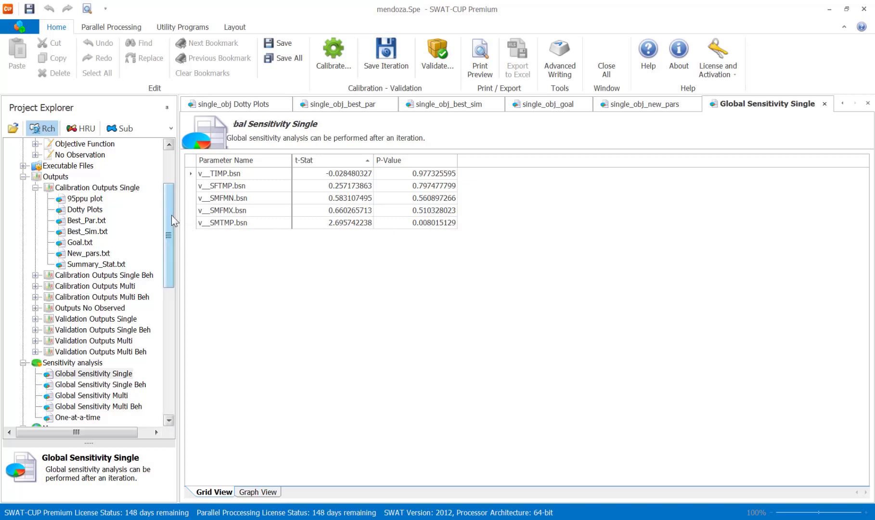
- Save the current calibration as a new iteration named Iter2-snow
{"action": "scroll", "coordinate": [172, 215], "scroll_direction": "up", "scroll_amount": 3}
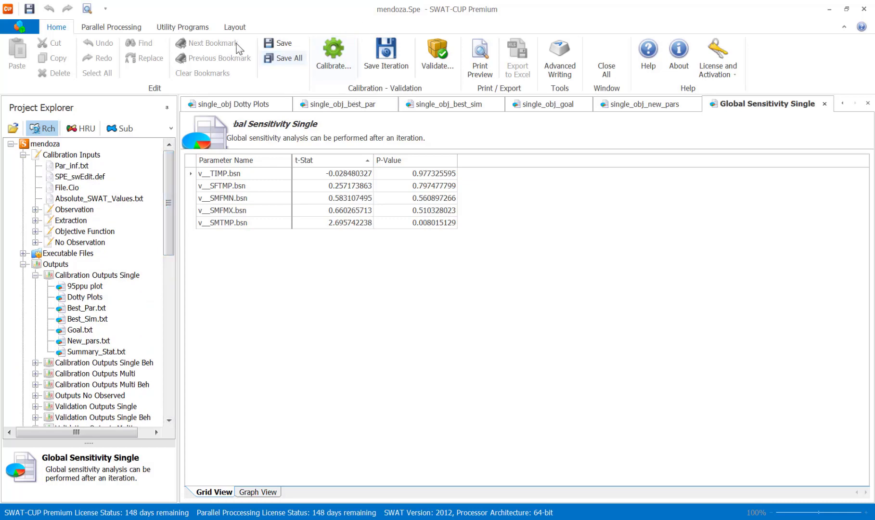
{"action": "left_click", "coordinate": [383, 68]}
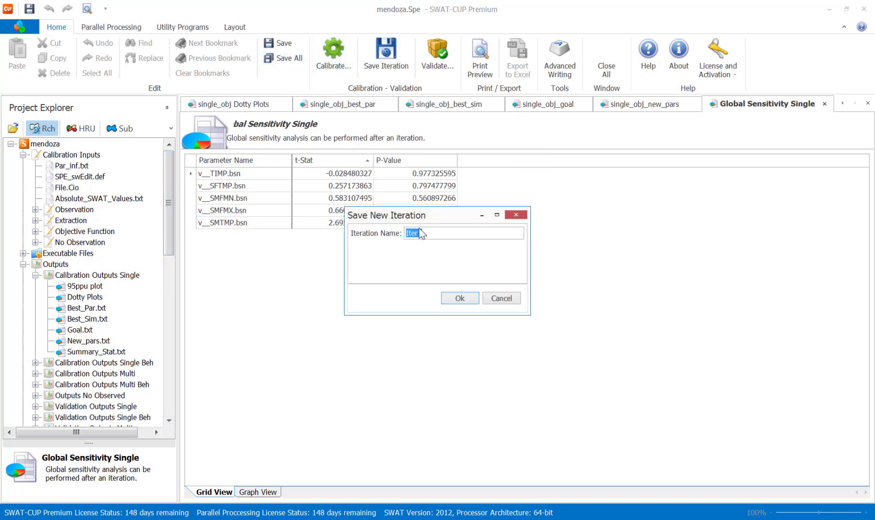
{"action": "left_click", "coordinate": [430, 234]}
{"action": "left_click", "coordinate": [460, 299]}
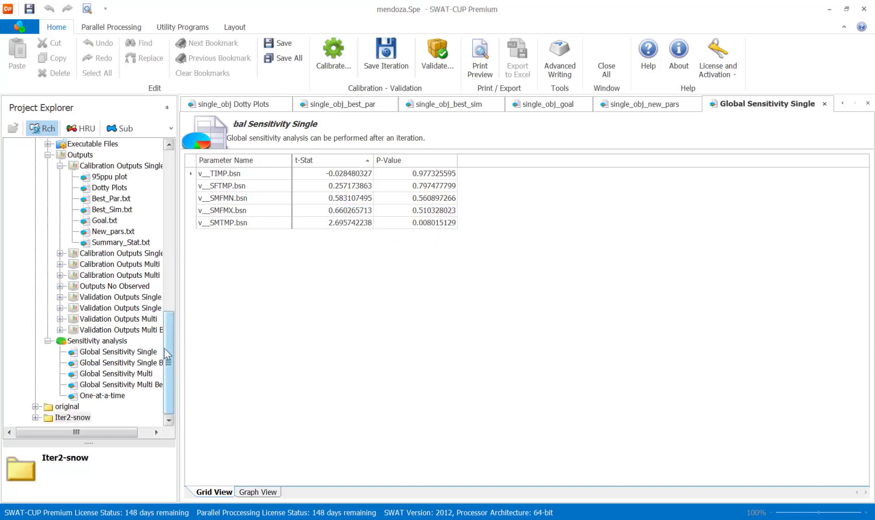
- Set the objective function type to 3 (r2) in the Objective Function's Observed.txt, save it, and close all open documents
{"action": "left_click_drag", "start_coordinate": [167, 354], "coordinate": [140, 144]}
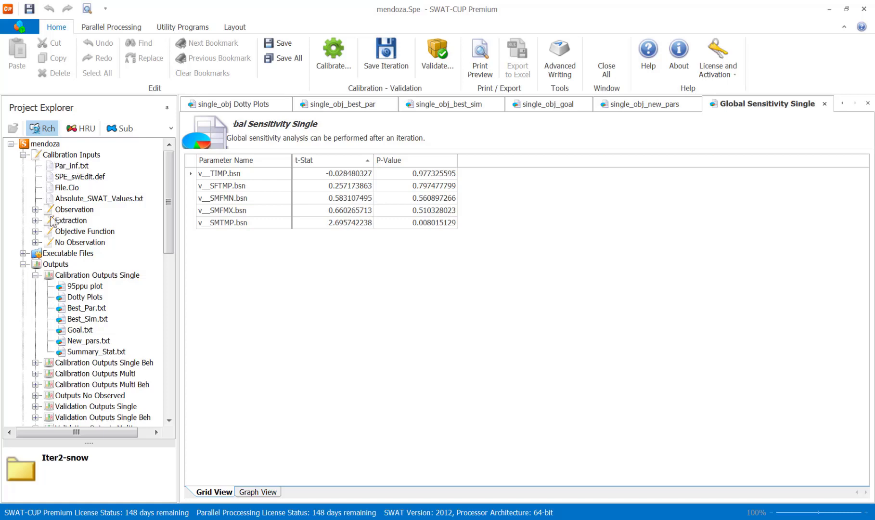
{"action": "left_click", "coordinate": [36, 231]}
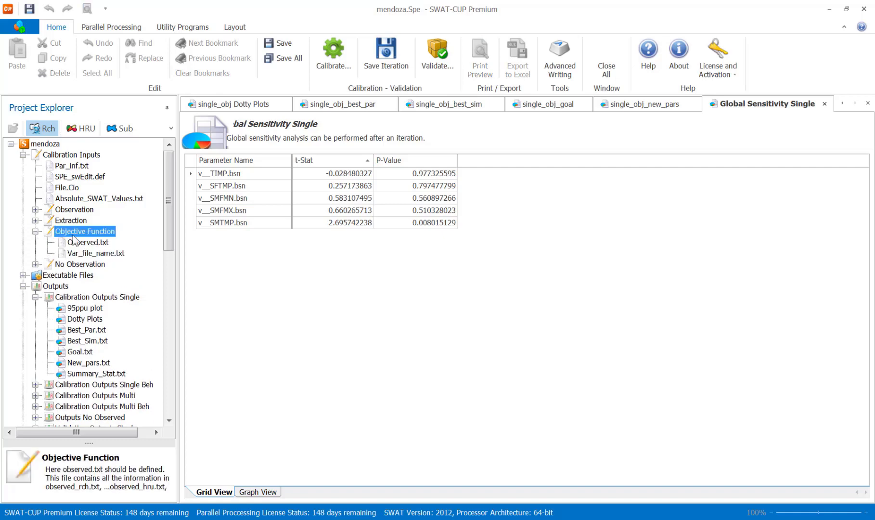
{"action": "double_click", "coordinate": [88, 242]}
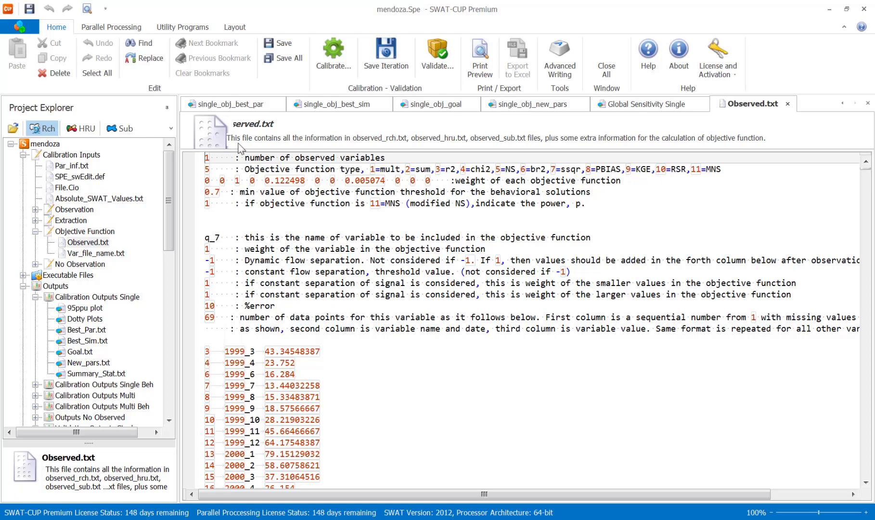
{"action": "double_click", "coordinate": [206, 170]}
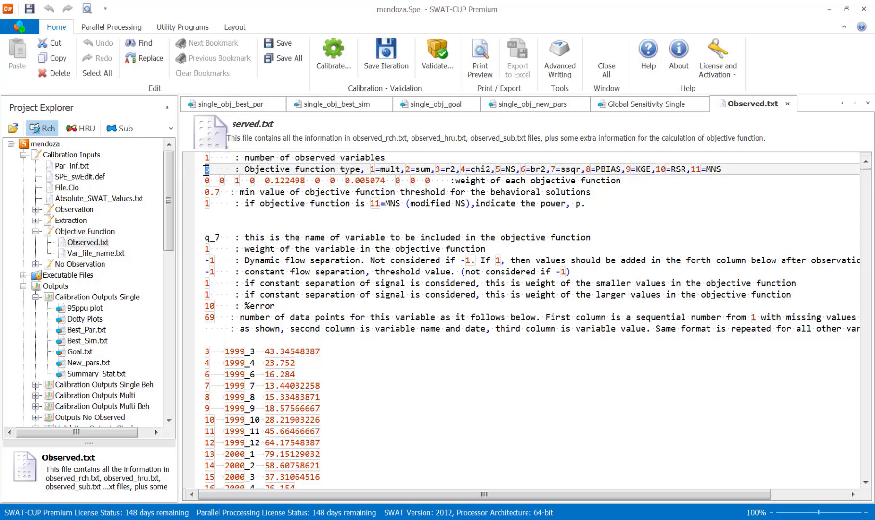
{"action": "type", "text": "3"}
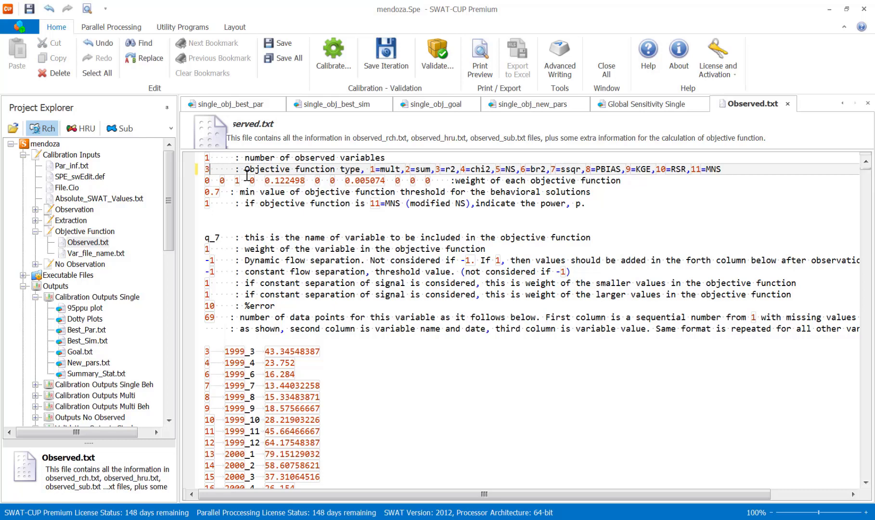
{"action": "left_click", "coordinate": [280, 44]}
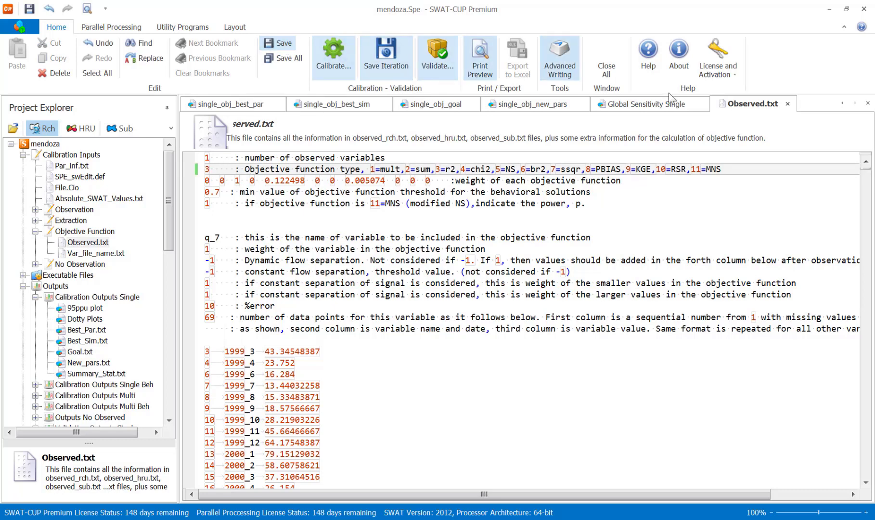
{"action": "left_click", "coordinate": [610, 73]}
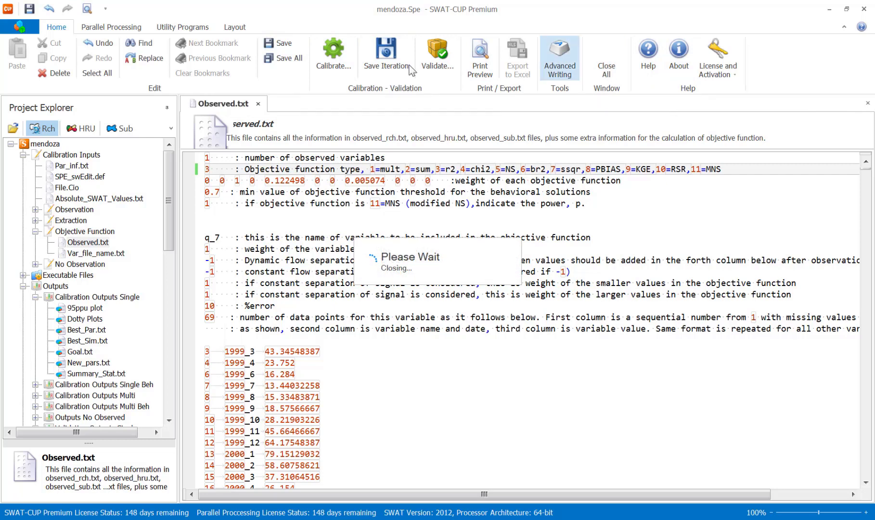
- Recheck Observed.txt, then execute SPE_Single_Obj_Post.bat for the calibration again and view the 95ppu plot
{"action": "double_click", "coordinate": [73, 243]}
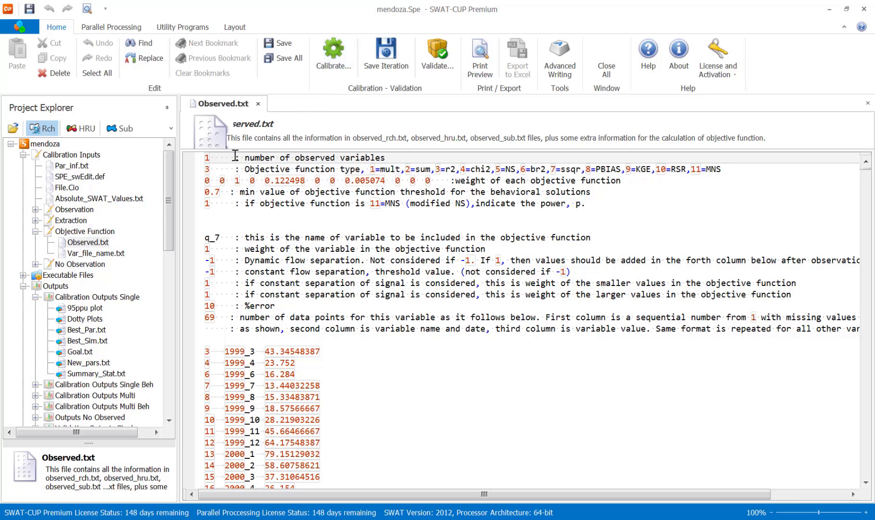
{"action": "left_click", "coordinate": [339, 58]}
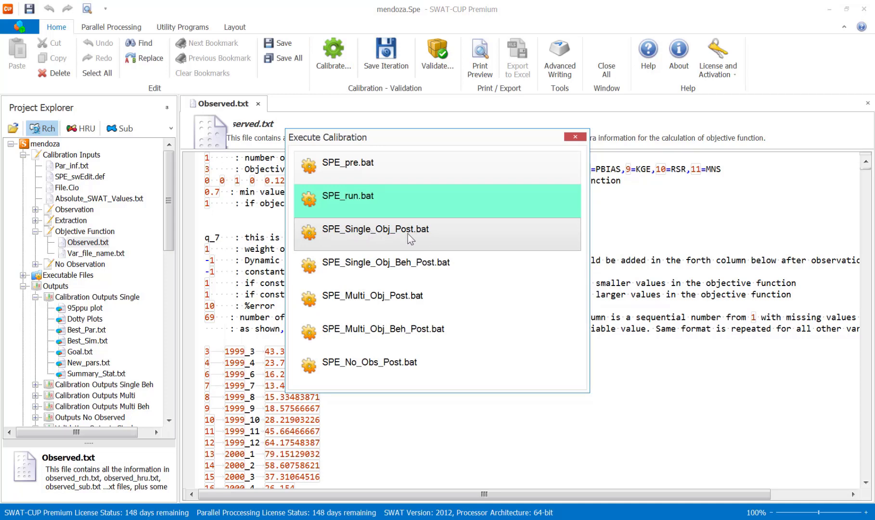
{"action": "left_click", "coordinate": [353, 200]}
{"action": "left_click", "coordinate": [371, 235]}
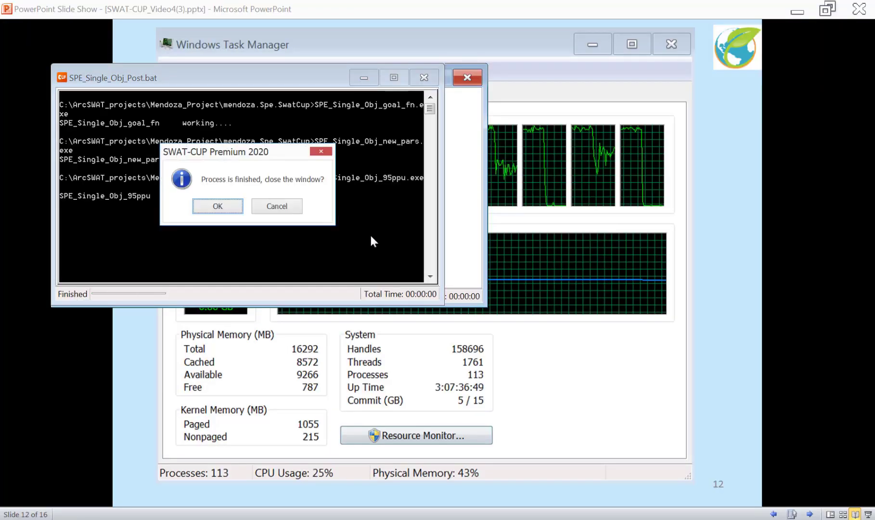
{"action": "left_click", "coordinate": [236, 208]}
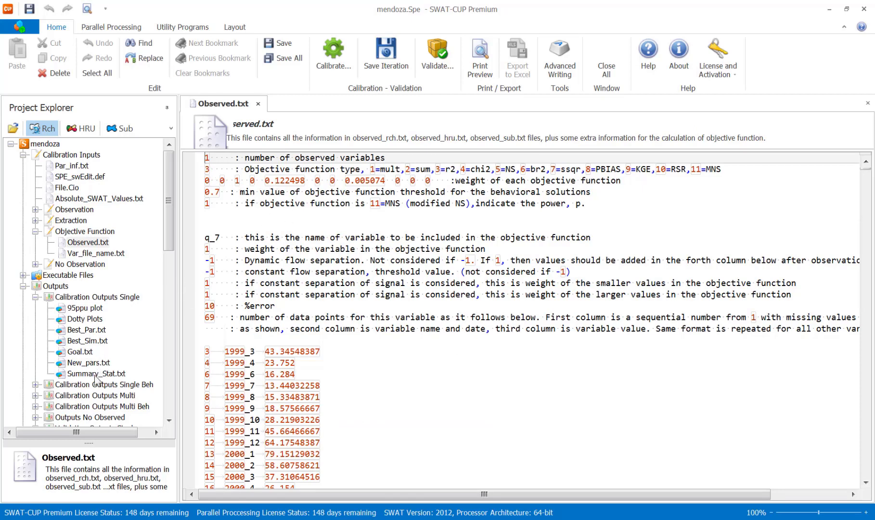
{"action": "double_click", "coordinate": [91, 309]}
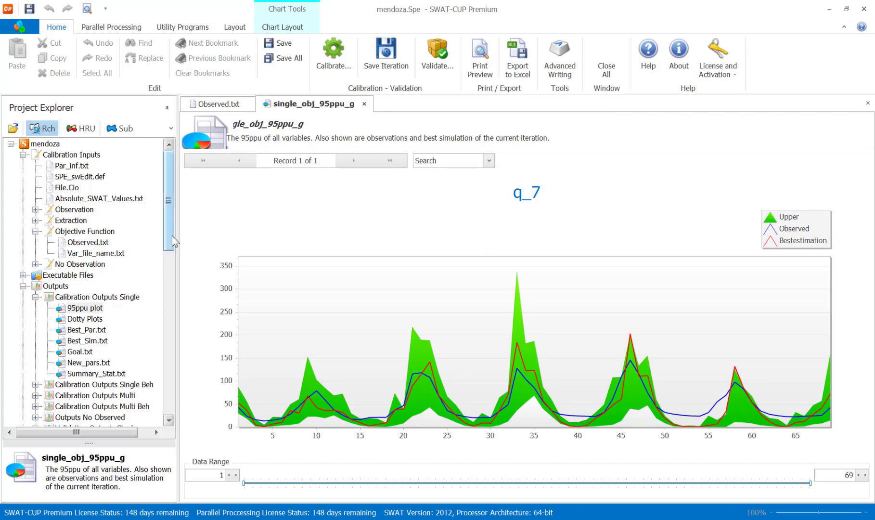
- Open the 95ppu plot from the single-objective calibration outputs of the saved Iter2-snow iteration
{"action": "left_click_drag", "start_coordinate": [171, 237], "coordinate": [190, 417]}
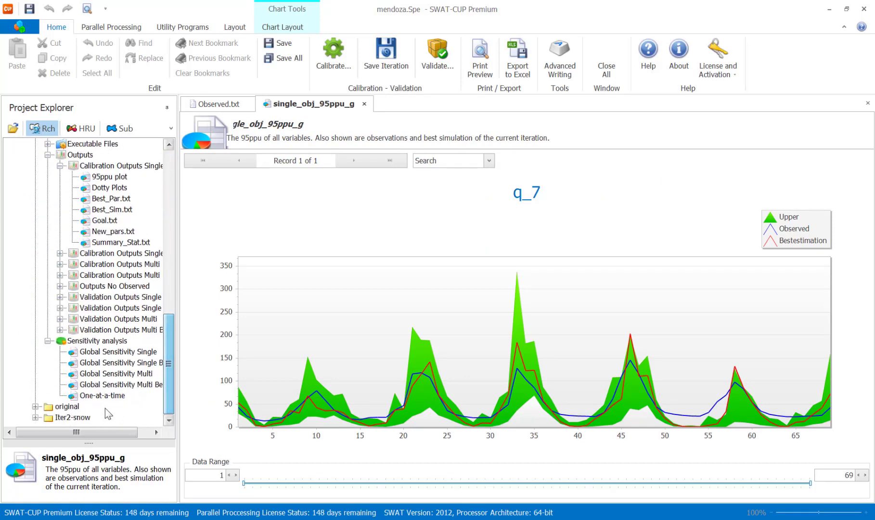
{"action": "left_click", "coordinate": [36, 417]}
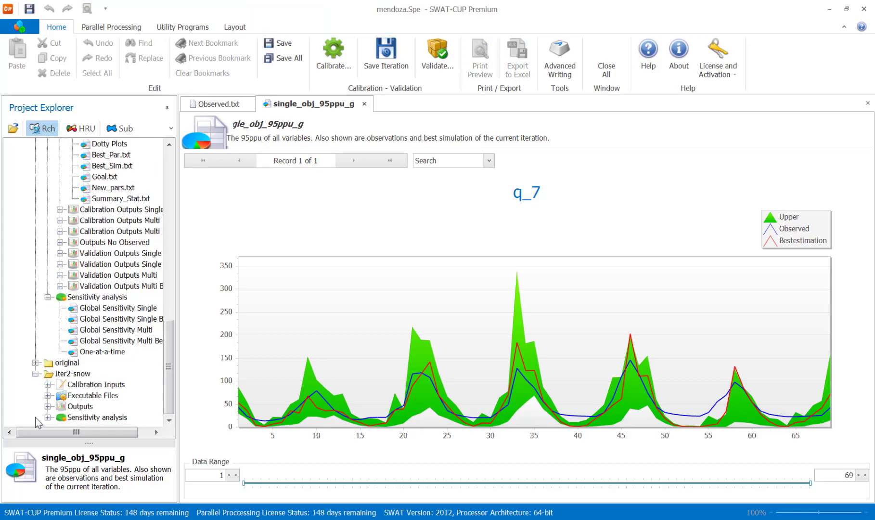
{"action": "left_click", "coordinate": [47, 407]}
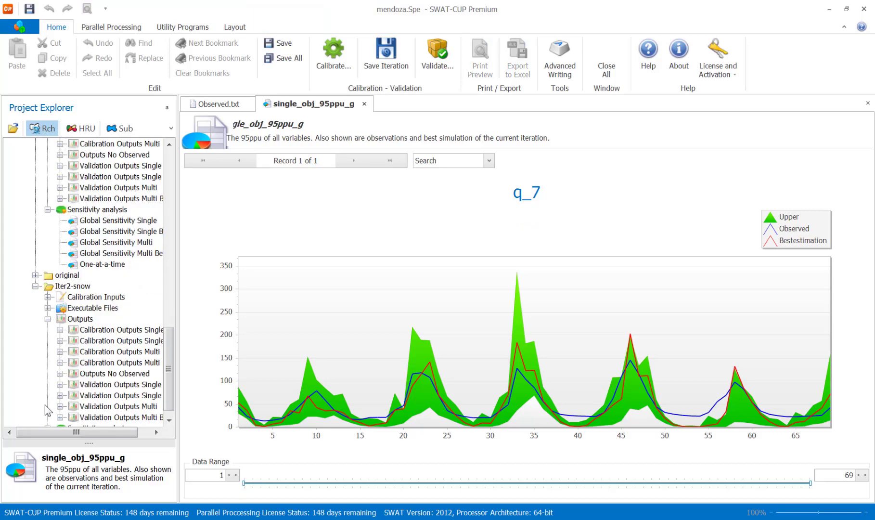
{"action": "left_click", "coordinate": [61, 331]}
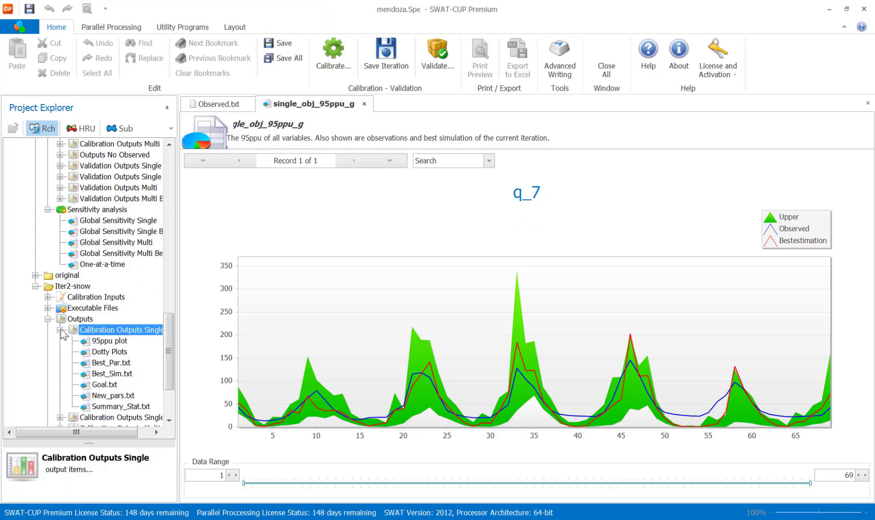
{"action": "double_click", "coordinate": [110, 342]}
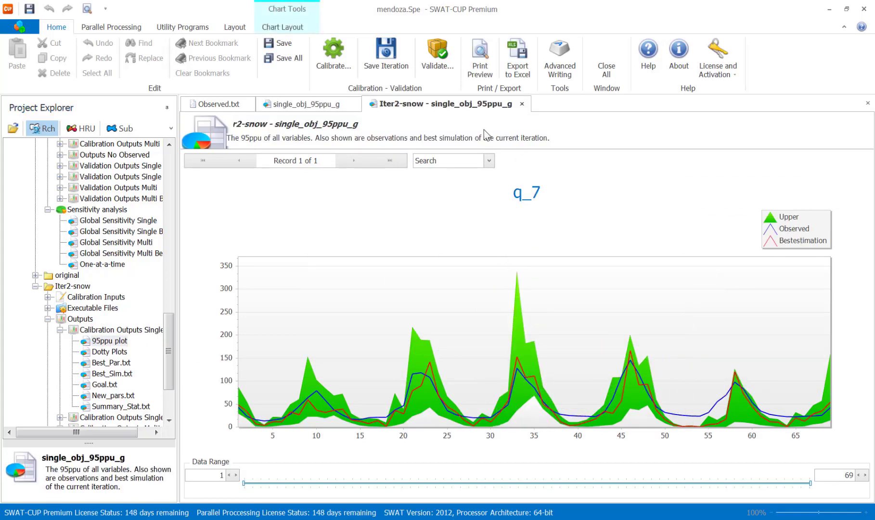
- Compare the current 95ppu plot with the Iter2-snow one by alternating between the two open charts
{"action": "left_click", "coordinate": [341, 105]}
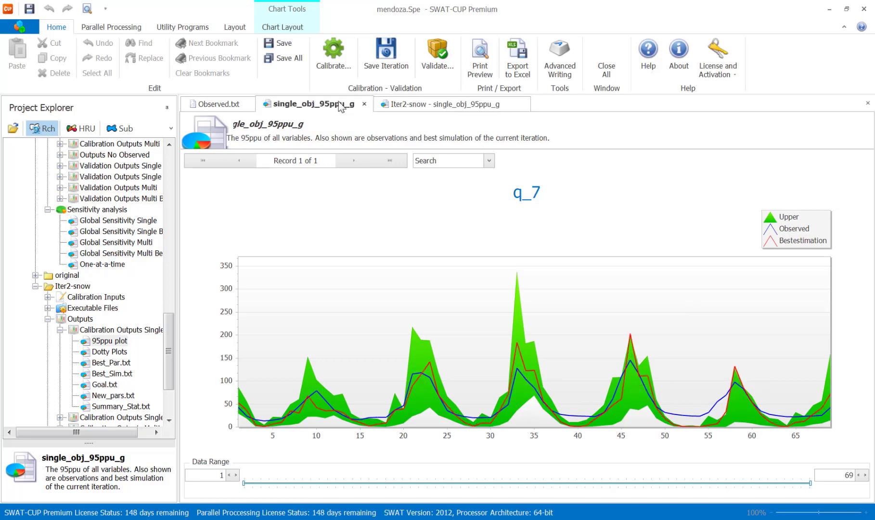
{"action": "left_click", "coordinate": [399, 105]}
{"action": "left_click", "coordinate": [348, 105]}
{"action": "left_click", "coordinate": [401, 105]}
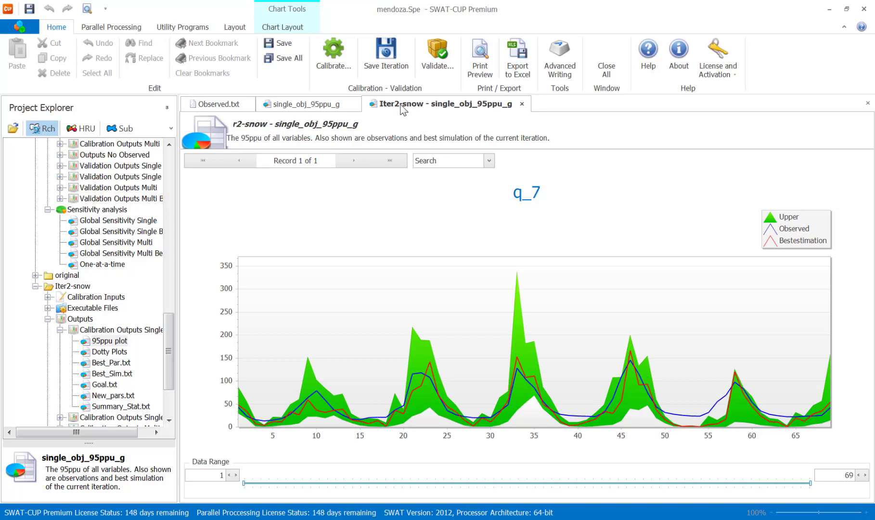
{"action": "left_click", "coordinate": [330, 106]}
{"action": "left_click", "coordinate": [400, 106]}
{"action": "left_click", "coordinate": [340, 107]}
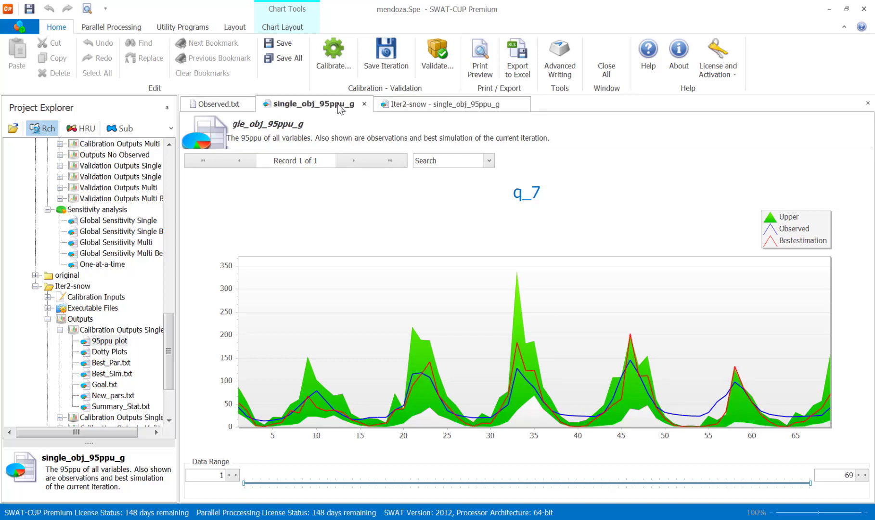
- Open Summary_Stat.txt for both Iter2-snow and the current calibration, and compare their R2 and NS statistics
{"action": "double_click", "coordinate": [122, 407]}
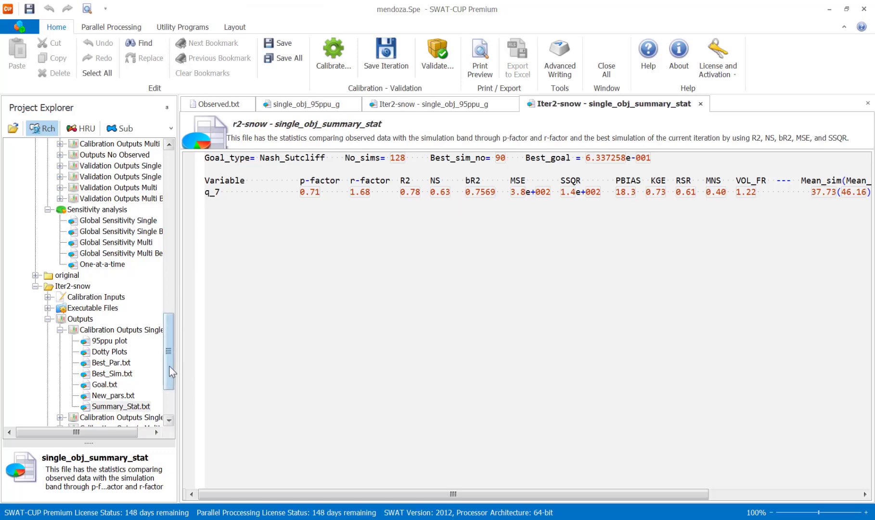
{"action": "left_click_drag", "start_coordinate": [169, 365], "coordinate": [164, 201]}
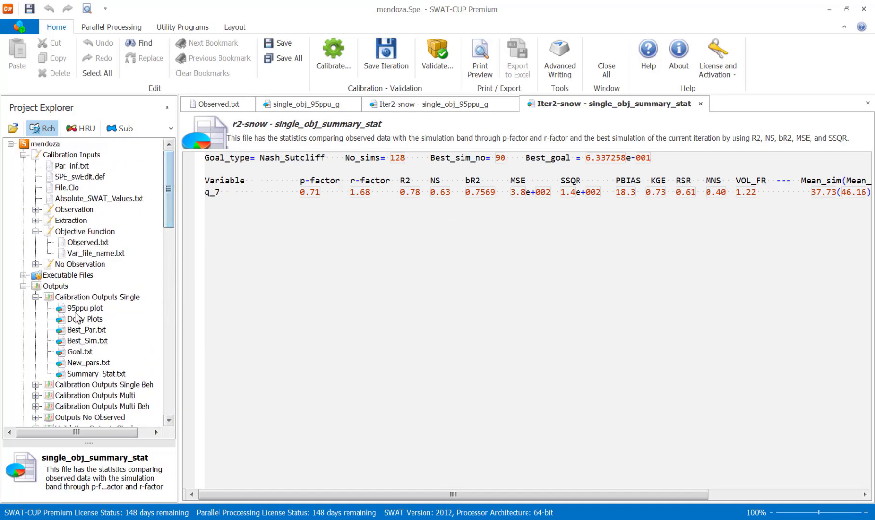
{"action": "double_click", "coordinate": [96, 375]}
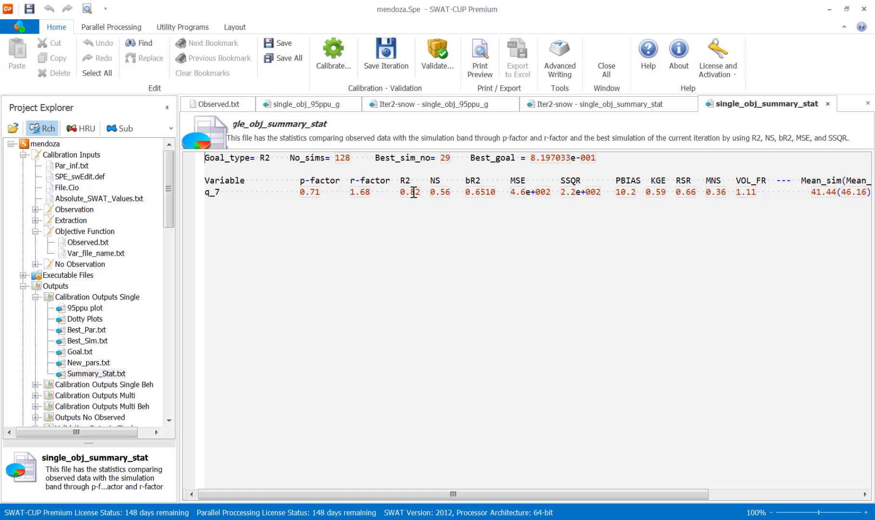
{"action": "left_click", "coordinate": [564, 106]}
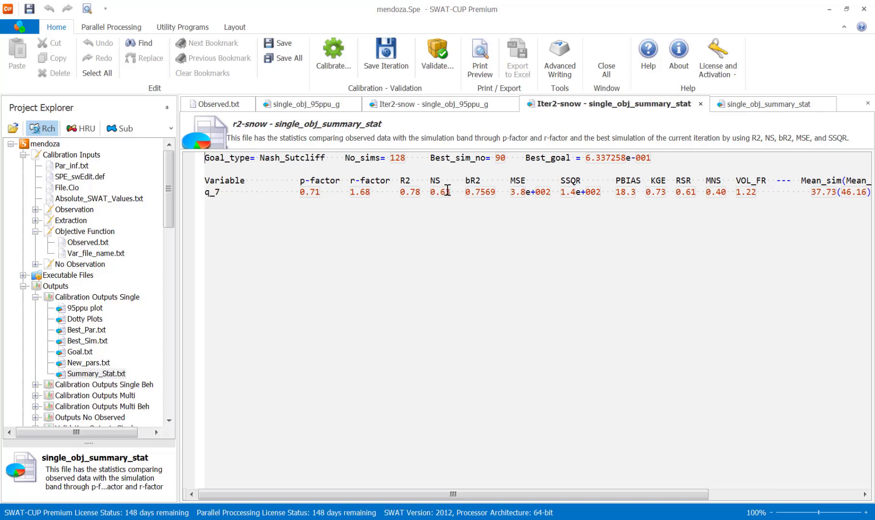
{"action": "left_click", "coordinate": [739, 103]}
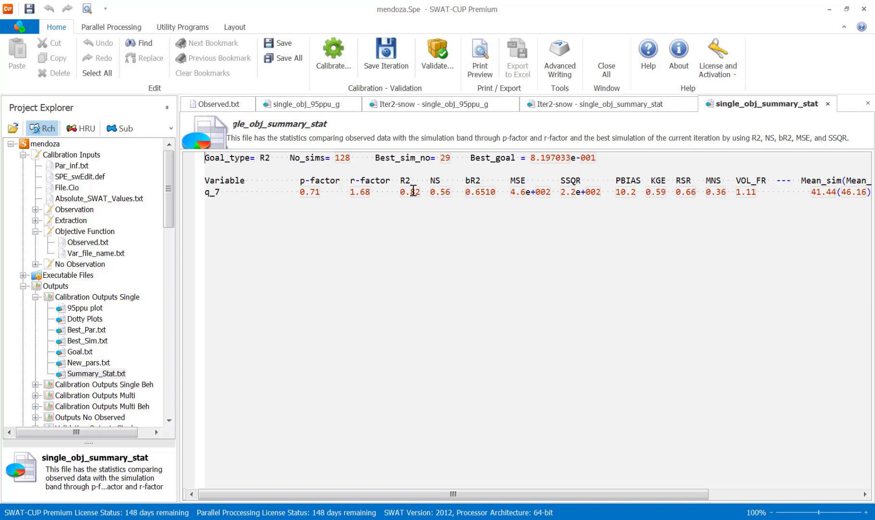
{"action": "left_click", "coordinate": [556, 105]}
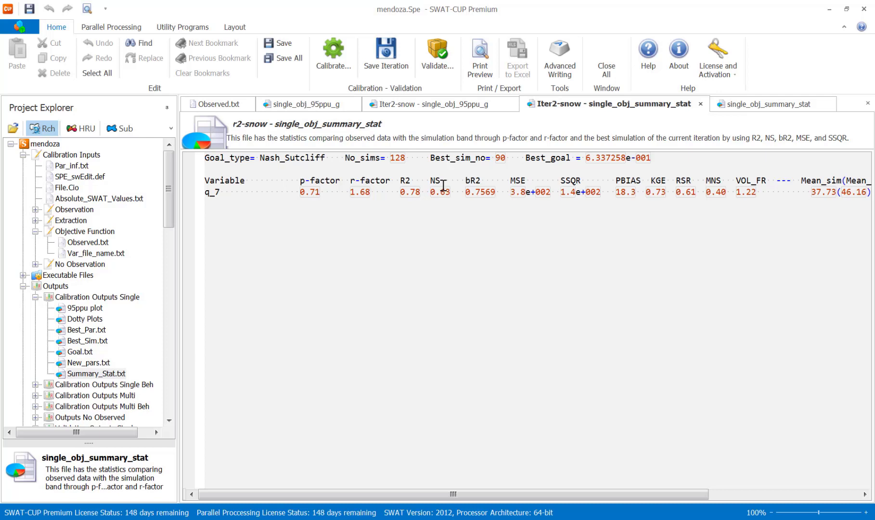
{"action": "left_click", "coordinate": [740, 104]}
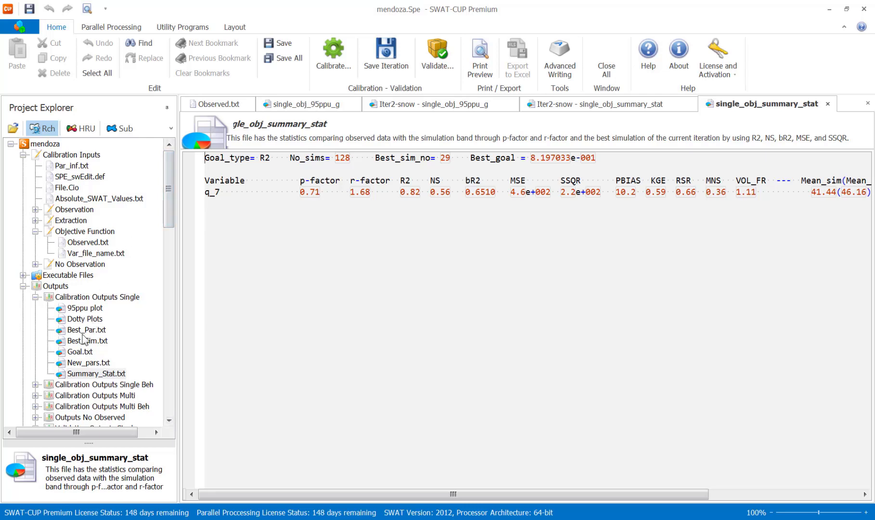
- Open the current calibration's Best_Par.txt and copy the single row of five fitted parameter values
{"action": "double_click", "coordinate": [86, 331]}
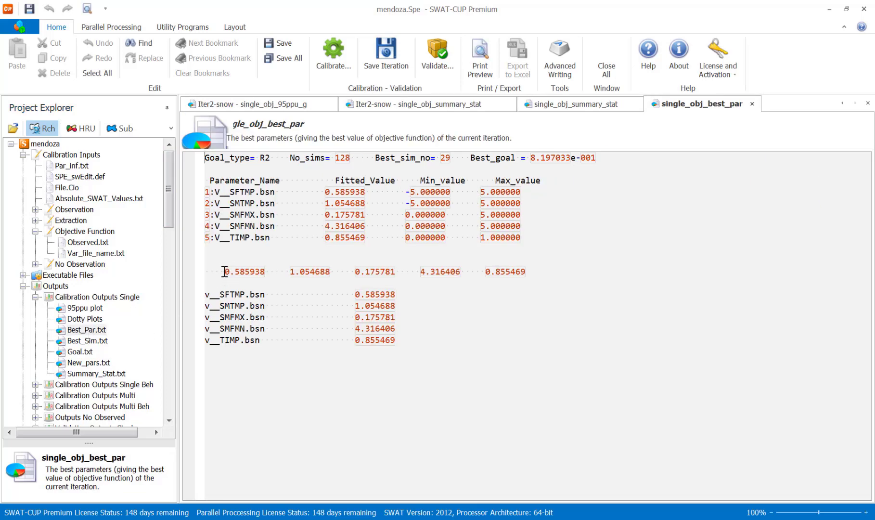
{"action": "left_click_drag", "start_coordinate": [225, 272], "coordinate": [381, 272]}
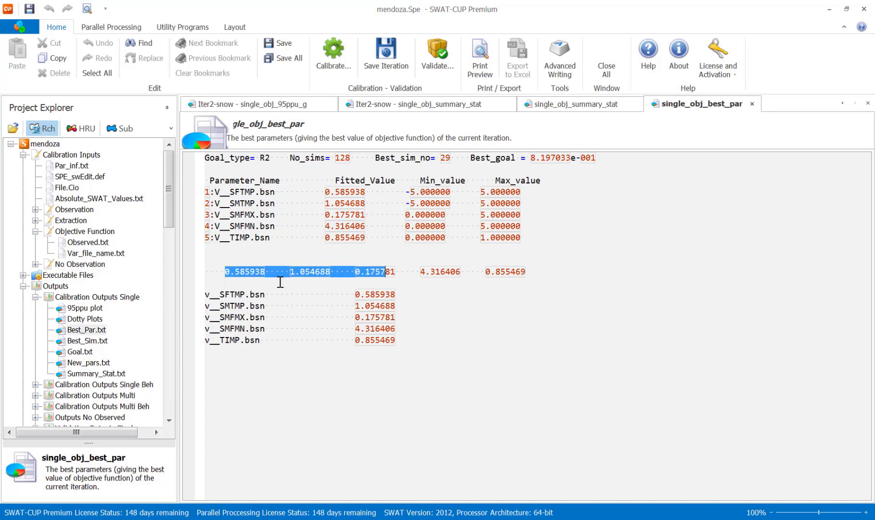
{"action": "left_click", "coordinate": [266, 272]}
{"action": "left_click_drag", "start_coordinate": [223, 271], "coordinate": [550, 273]}
{"action": "key", "text": "ctrl+c"}
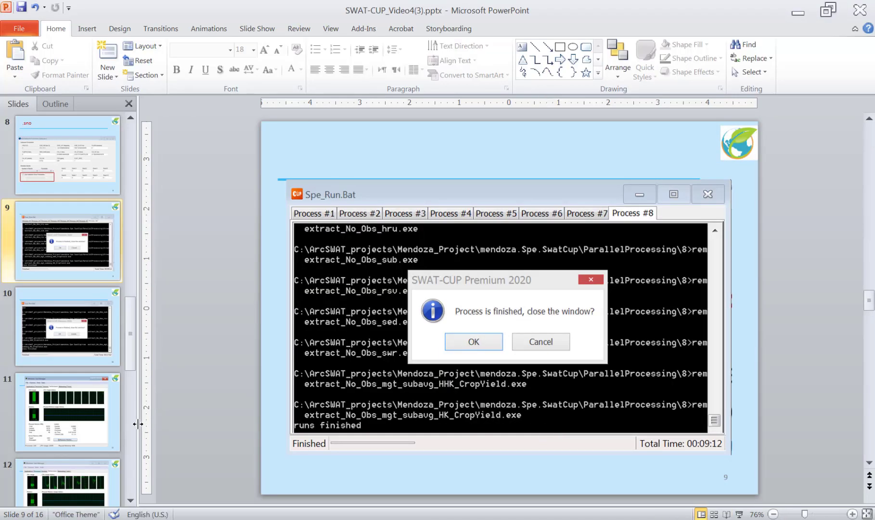
- Switch to PowerPoint, paste the copied values as plain text on blank slide 15, and widen the text box to fit one line
{"action": "left_click_drag", "start_coordinate": [135, 364], "coordinate": [132, 448]}
{"action": "left_click", "coordinate": [101, 422]}
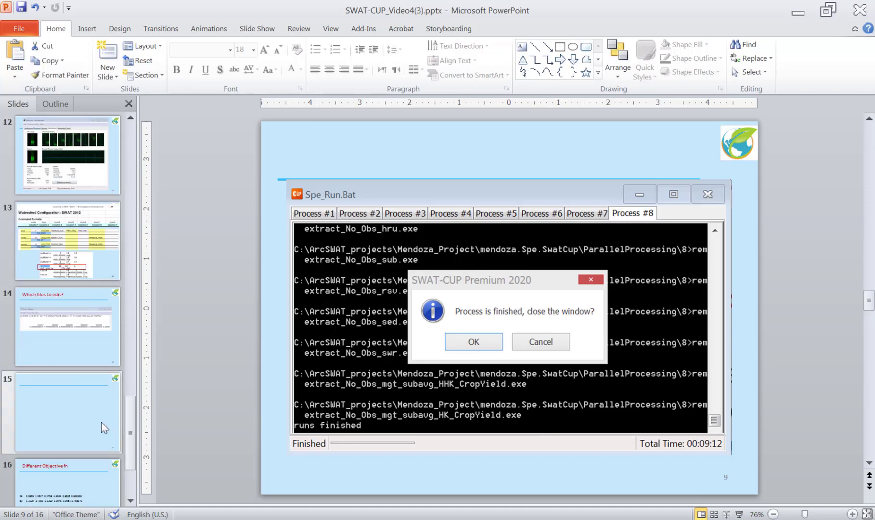
{"action": "right_click", "coordinate": [382, 284]}
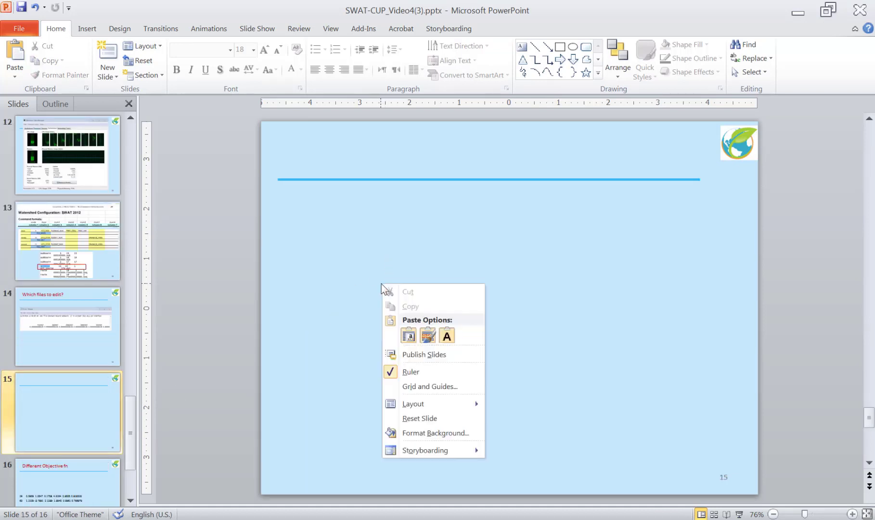
{"action": "left_click", "coordinate": [452, 338]}
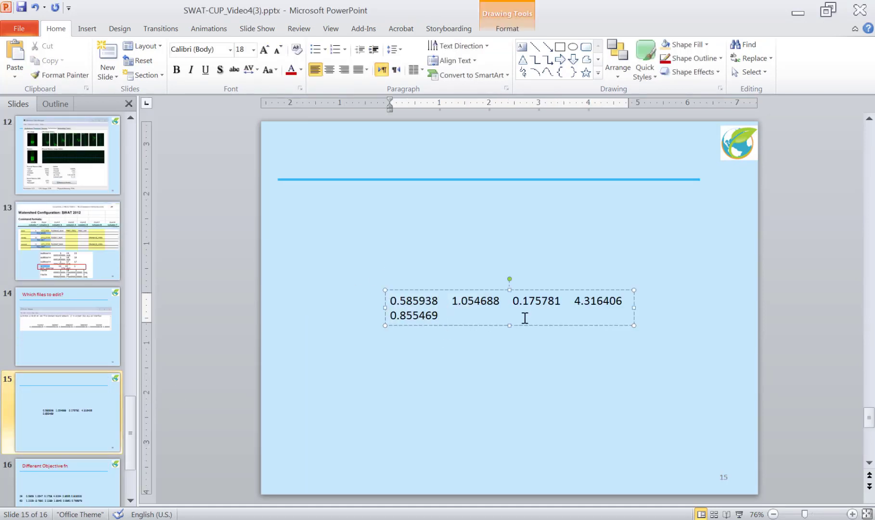
{"action": "left_click_drag", "start_coordinate": [634, 309], "coordinate": [719, 309]}
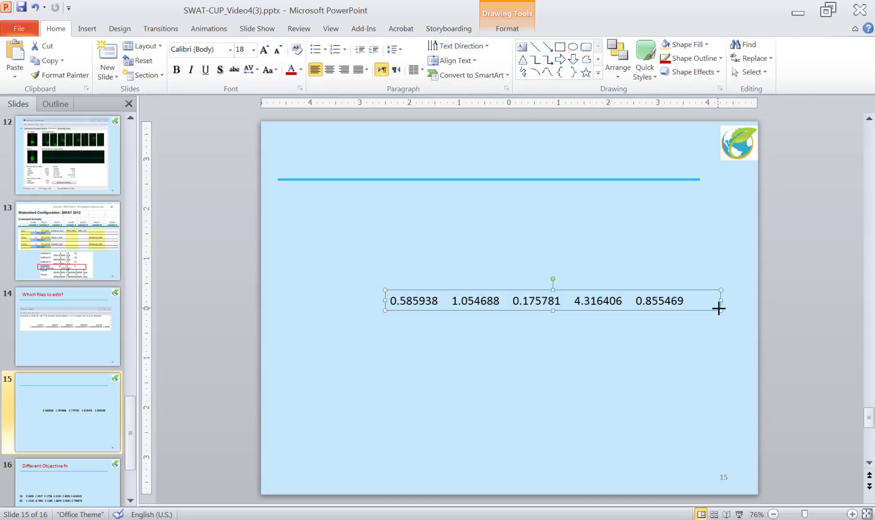
- Label the pasted row of values R2 and move its text box up beneath the slide's title line
{"action": "key", "text": "alt+Tab"}
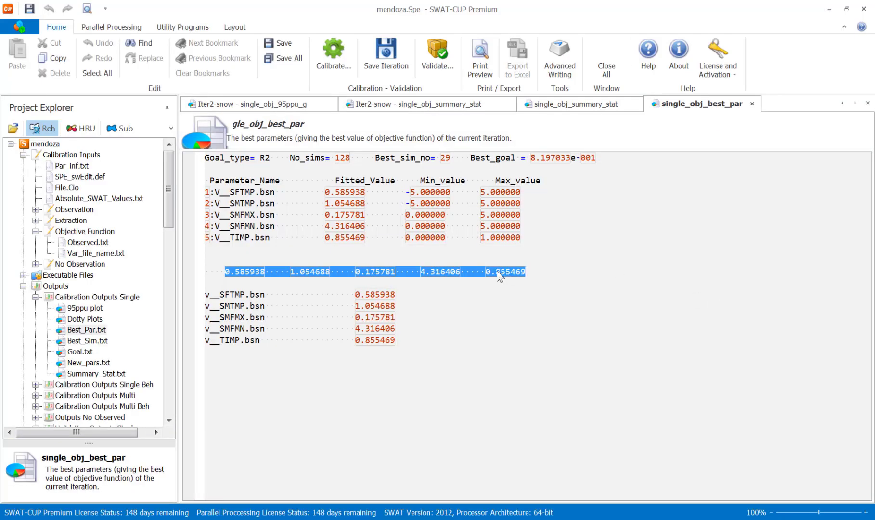
{"action": "key", "text": "alt+Tab"}
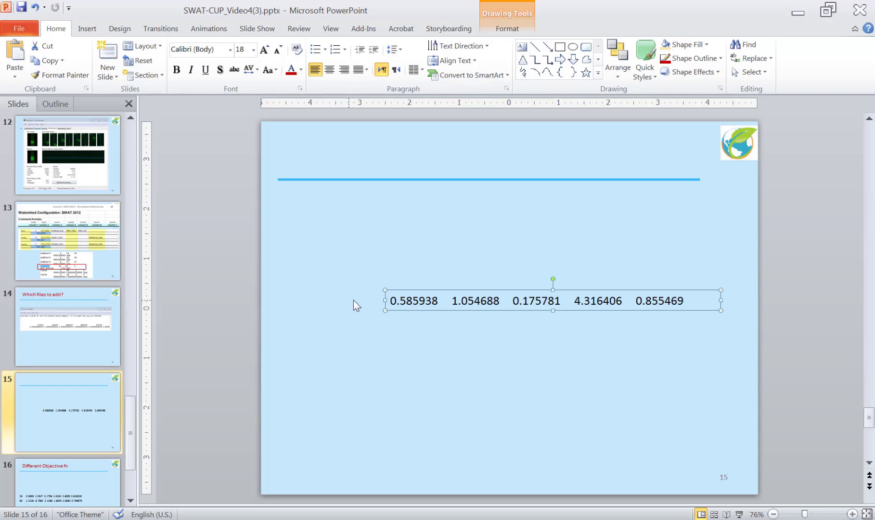
{"action": "left_click", "coordinate": [388, 301]}
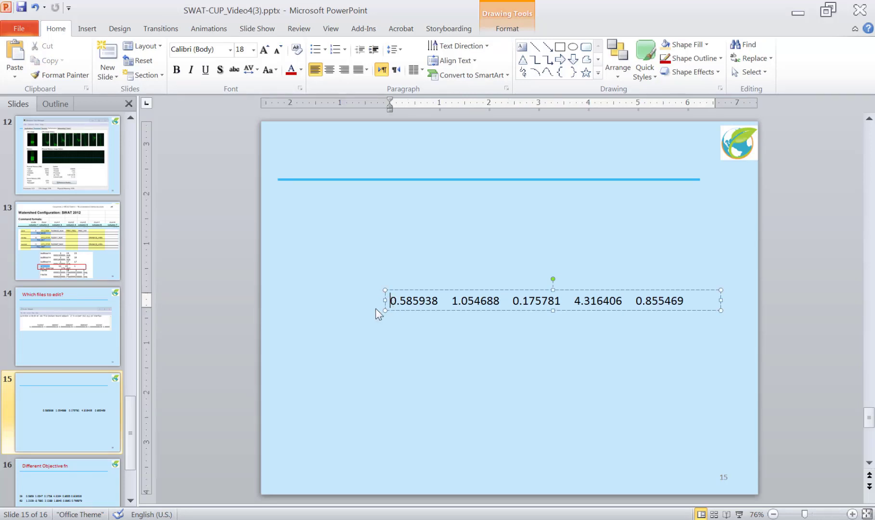
{"action": "type", "text": "R2"}
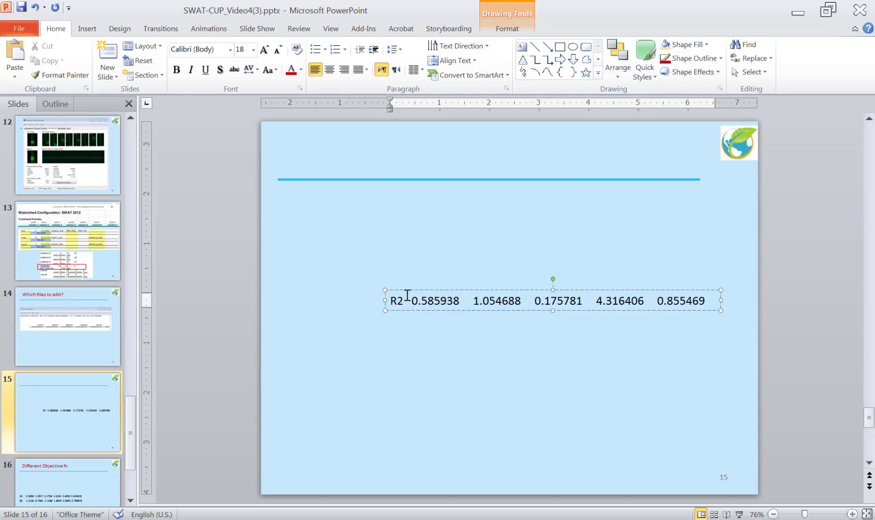
{"action": "left_click_drag", "start_coordinate": [406, 292], "coordinate": [324, 222]}
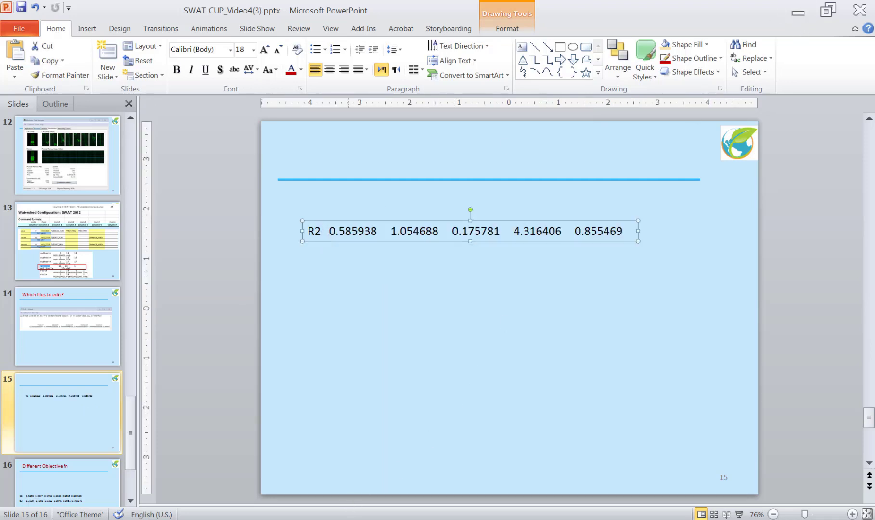
- Switch back to SWAT-CUP, open Iter2-snow's Best_Par.txt, and copy its row of five fitted values
{"action": "key", "text": "alt+Tab"}
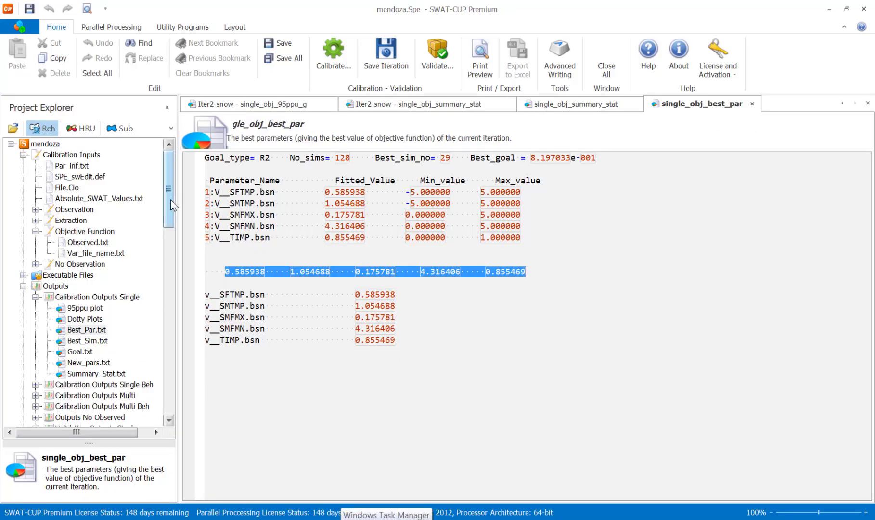
{"action": "left_click_drag", "start_coordinate": [169, 198], "coordinate": [165, 406]}
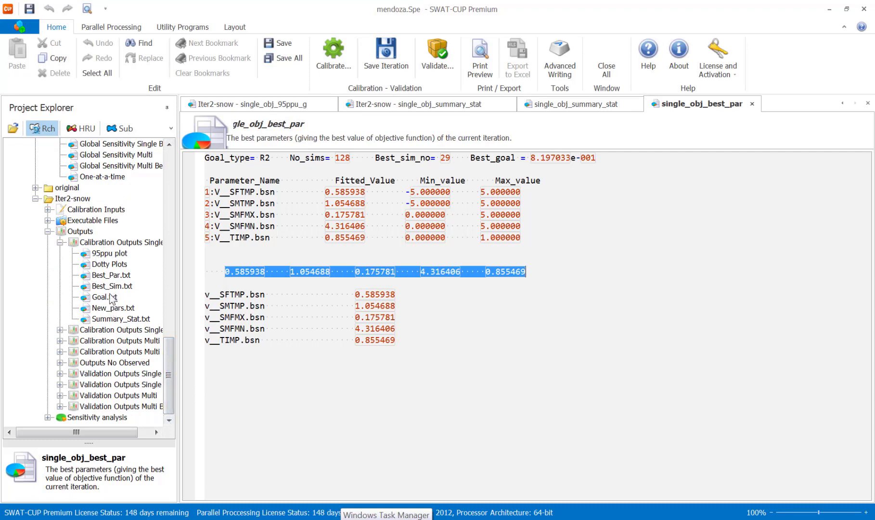
{"action": "double_click", "coordinate": [111, 275]}
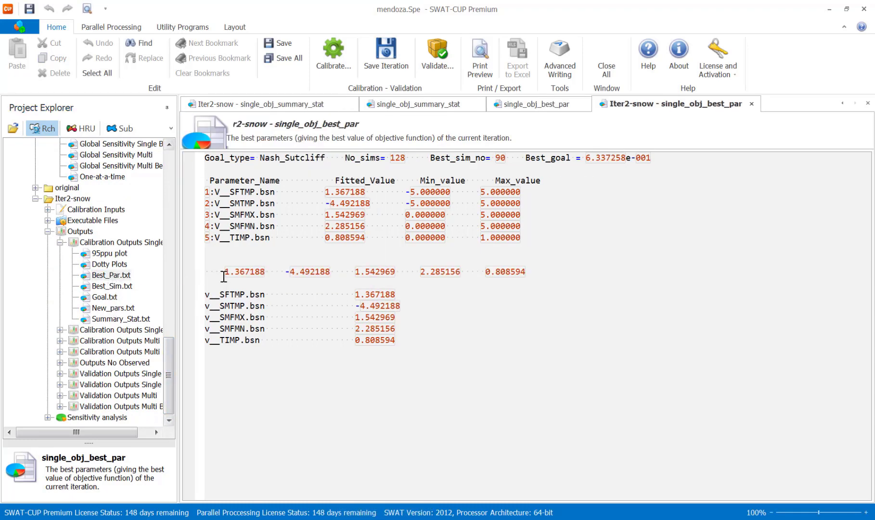
{"action": "left_click_drag", "start_coordinate": [225, 273], "coordinate": [532, 271]}
{"action": "key", "text": "ctrl+c"}
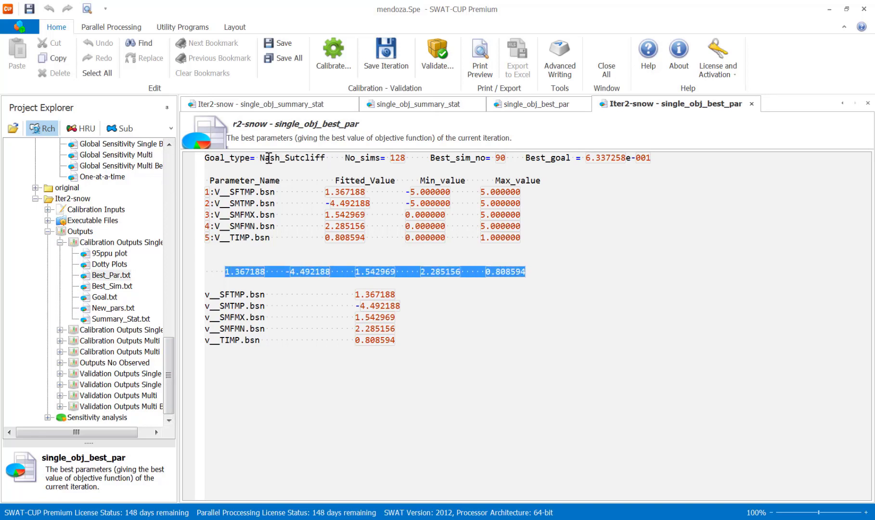
- Return to PowerPoint, paste the Iter2-snow values as plain text below the R2 row, and widen the box to fit one line
{"action": "key", "text": "alt+Tab"}
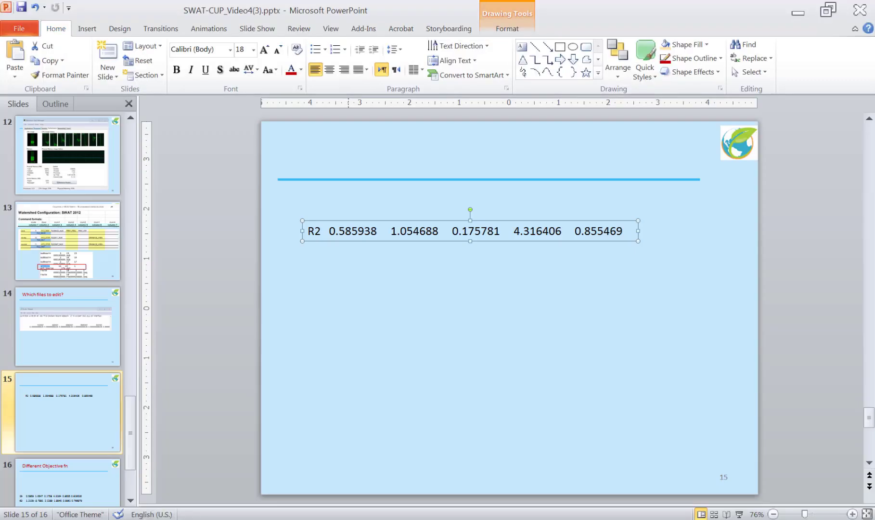
{"action": "right_click", "coordinate": [511, 331]}
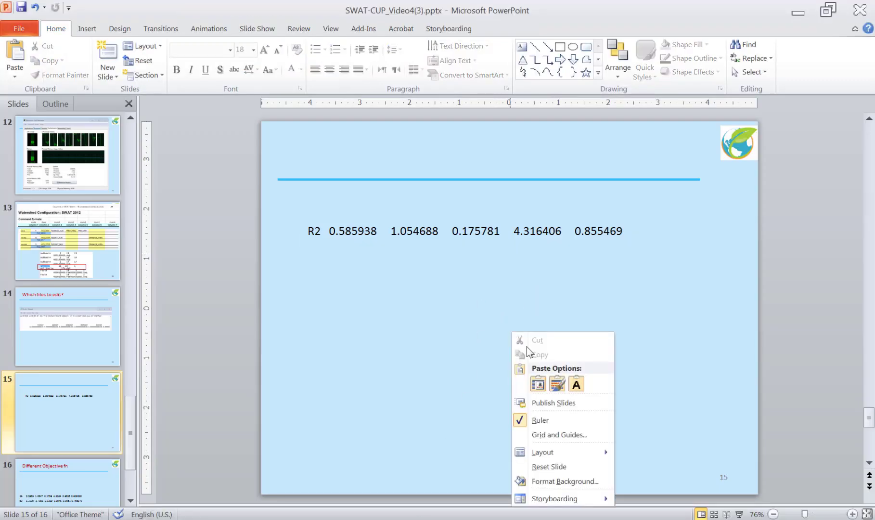
{"action": "left_click", "coordinate": [576, 385]}
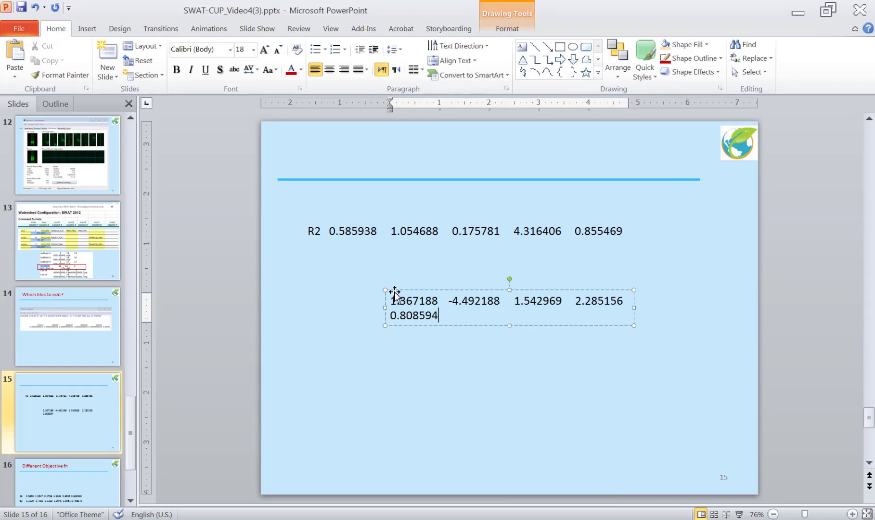
{"action": "left_click_drag", "start_coordinate": [385, 308], "coordinate": [316, 301]}
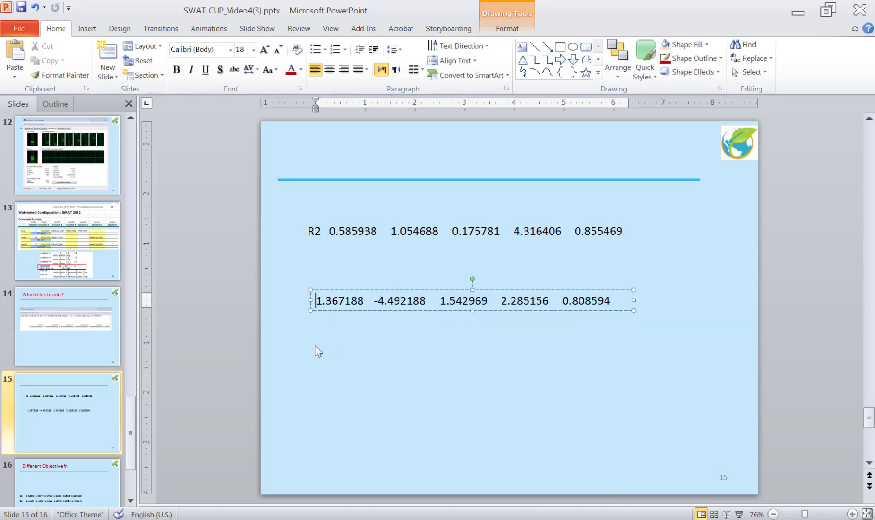
- Label the second row of values NS, widen its text box to fit one line, and align it beneath the R2 row
{"action": "type", "text": "NS"}
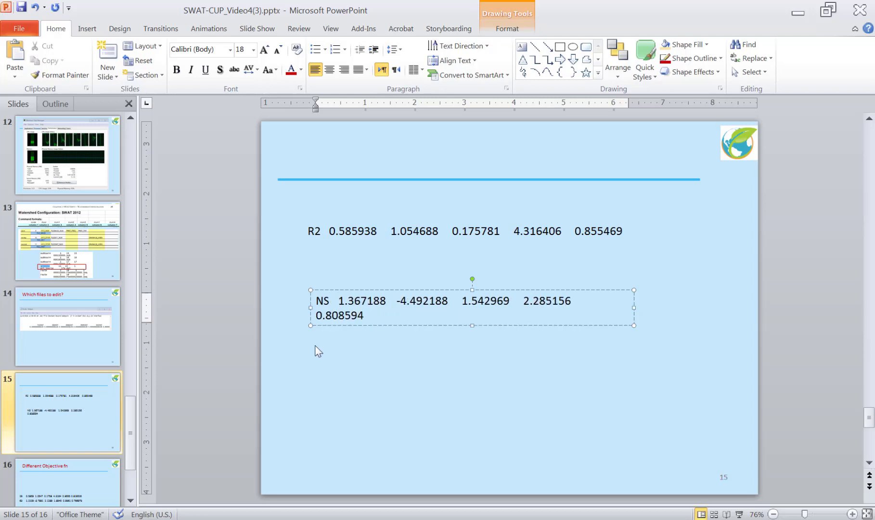
{"action": "left_click", "coordinate": [635, 308]}
{"action": "left_click_drag", "start_coordinate": [638, 309], "coordinate": [668, 299]}
{"action": "left_click_drag", "start_coordinate": [406, 293], "coordinate": [405, 253]}
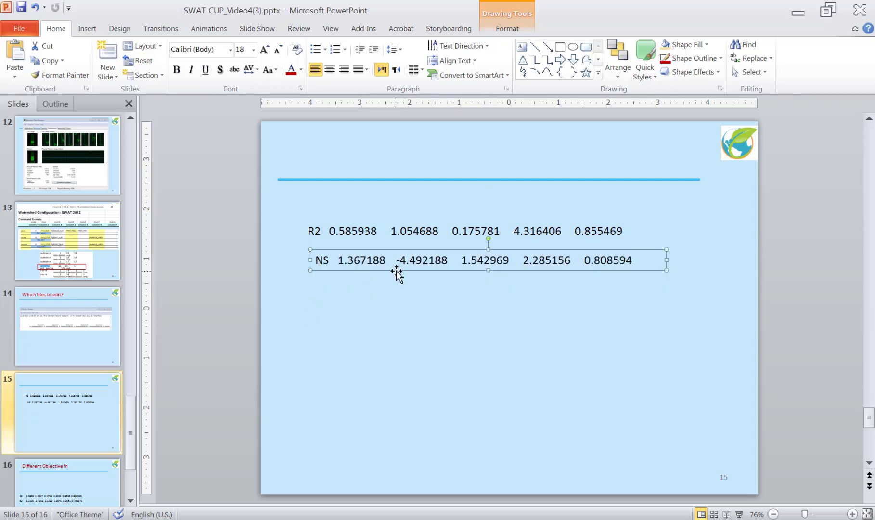
{"action": "key", "text": "Left"}
{"action": "key", "text": "Up"}
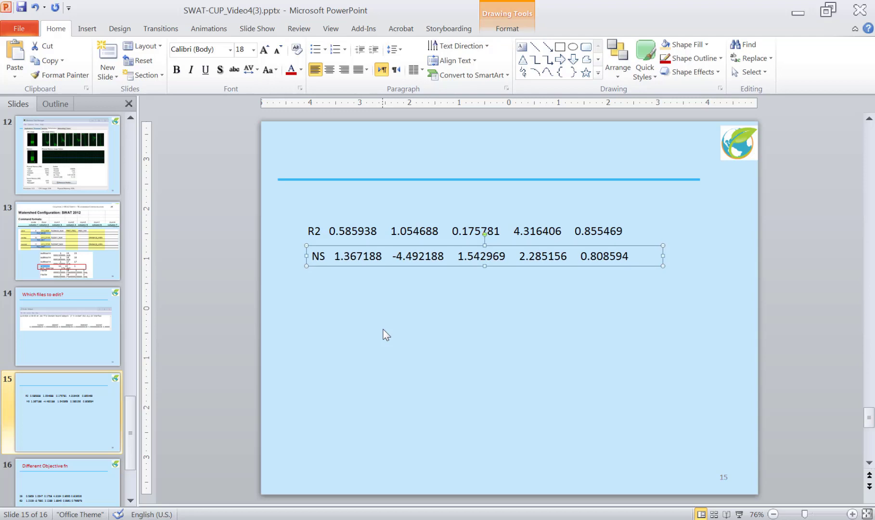
{"action": "key", "text": "Left"}
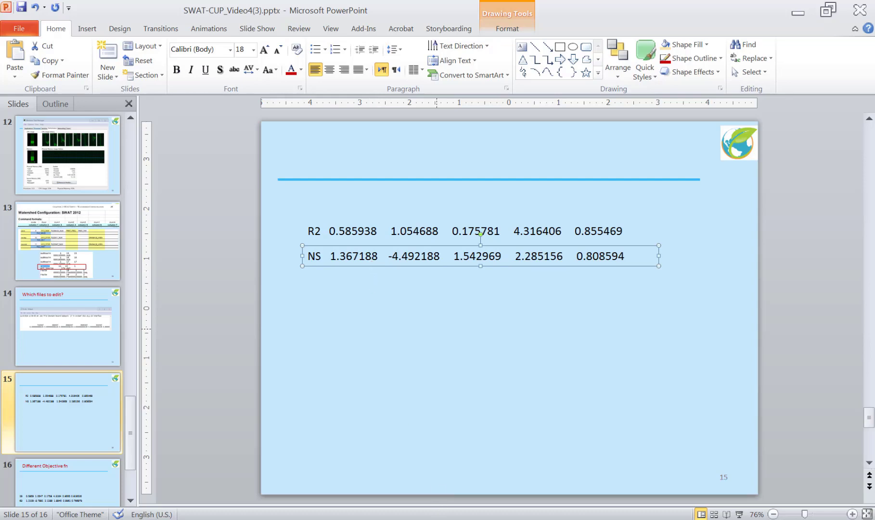
- Switch to SWAT-CUP and close all the open best-parameter, summary-statistics and 95ppu outputs, keeping only Observed.txt open
{"action": "left_click", "coordinate": [498, 513]}
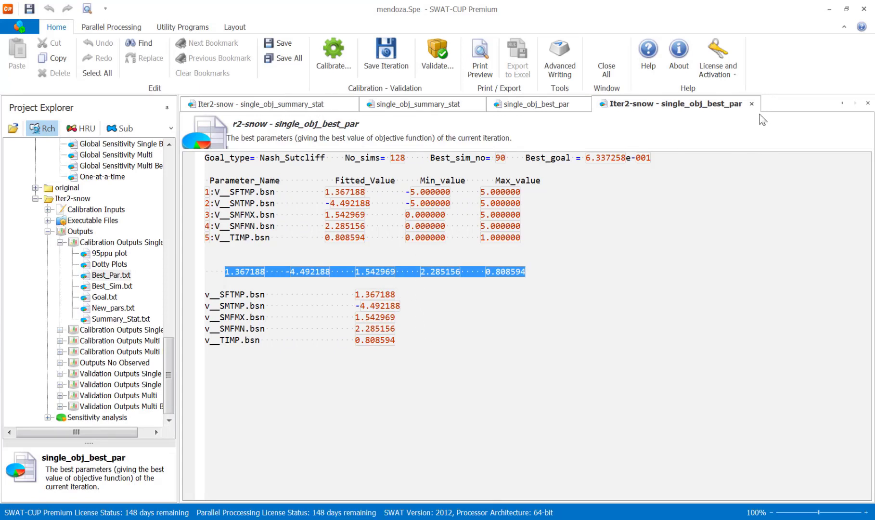
{"action": "left_click", "coordinate": [752, 104]}
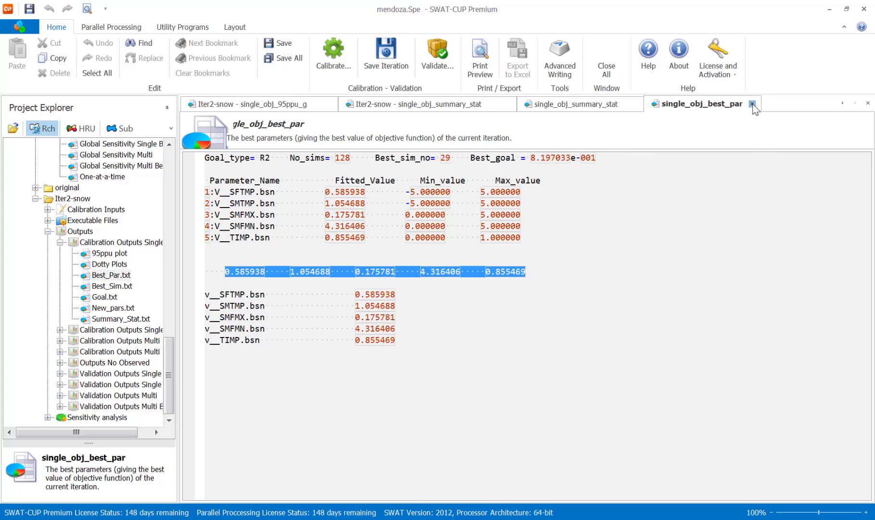
{"action": "left_click", "coordinate": [752, 104]}
{"action": "left_click", "coordinate": [752, 104]}
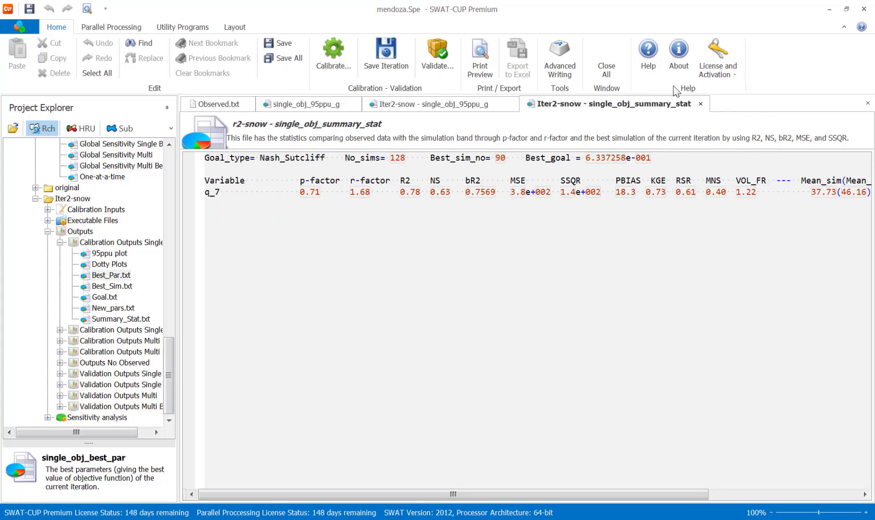
{"action": "left_click", "coordinate": [701, 104]}
{"action": "left_click", "coordinate": [525, 104]}
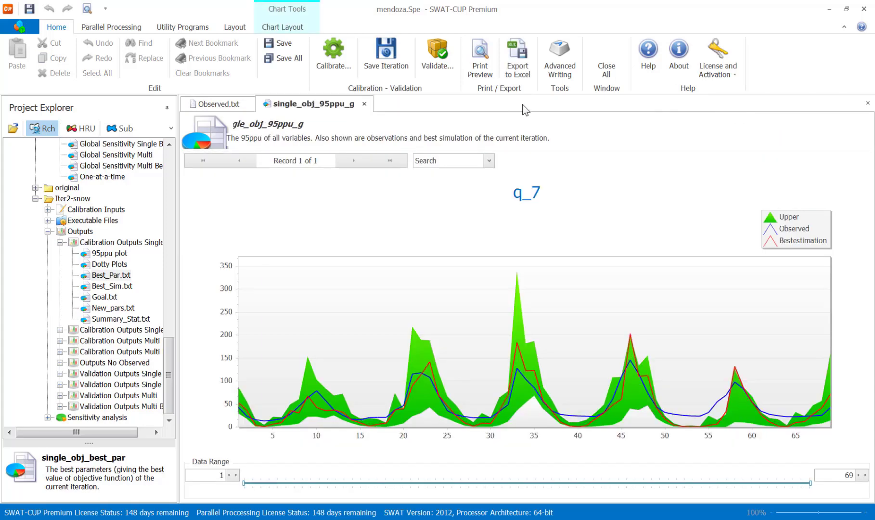
{"action": "left_click", "coordinate": [364, 105]}
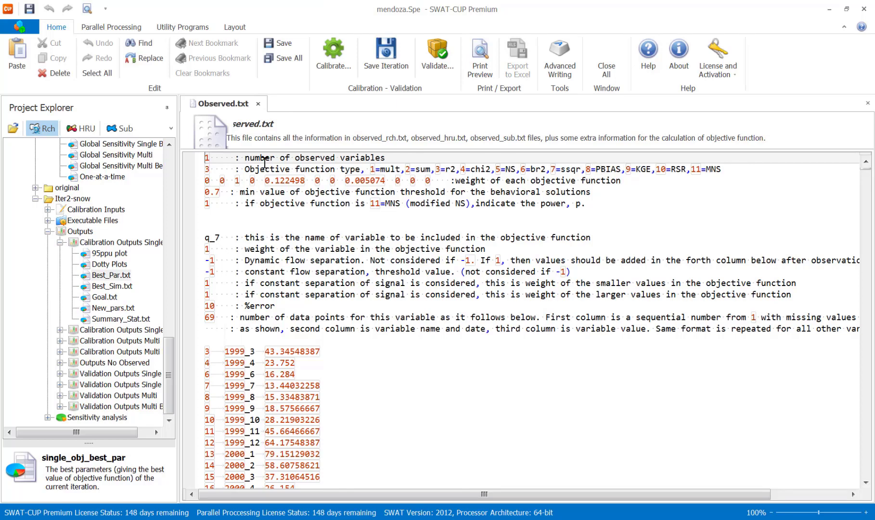
- Set the objective function type to 8 (PBIAS) in Observed.txt and save the file
{"action": "left_click_drag", "start_coordinate": [208, 171], "coordinate": [204, 168]}
{"action": "type", "text": "8"}
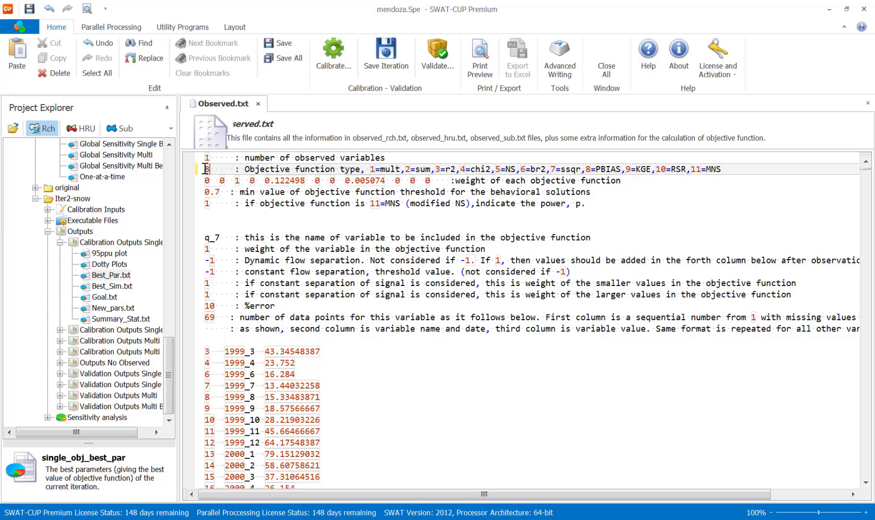
{"action": "left_click", "coordinate": [282, 45]}
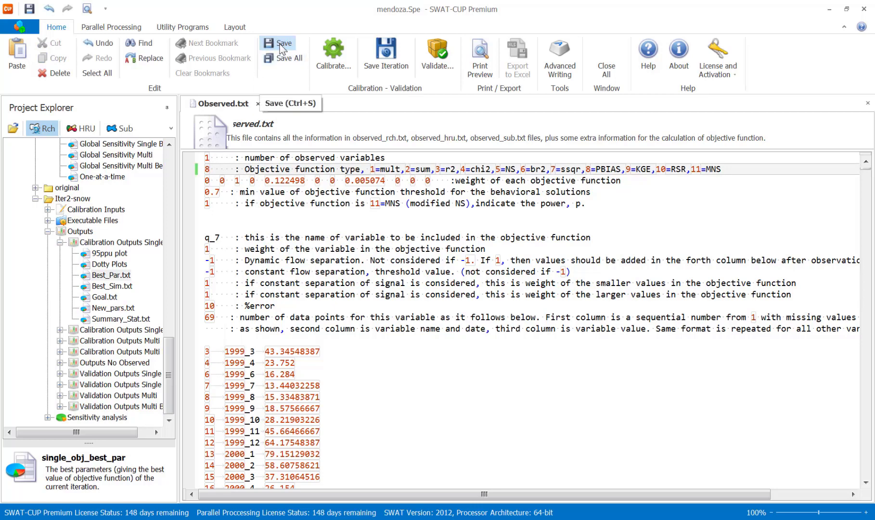
- Execute the SPE_Single_Obj_Post.bat calibration post-processing and close its window when it finishes
{"action": "left_click", "coordinate": [340, 60]}
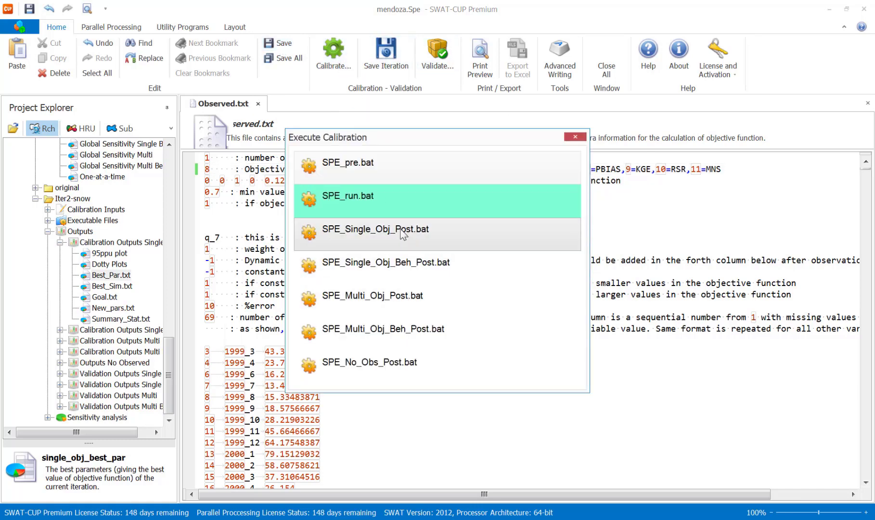
{"action": "double_click", "coordinate": [402, 235]}
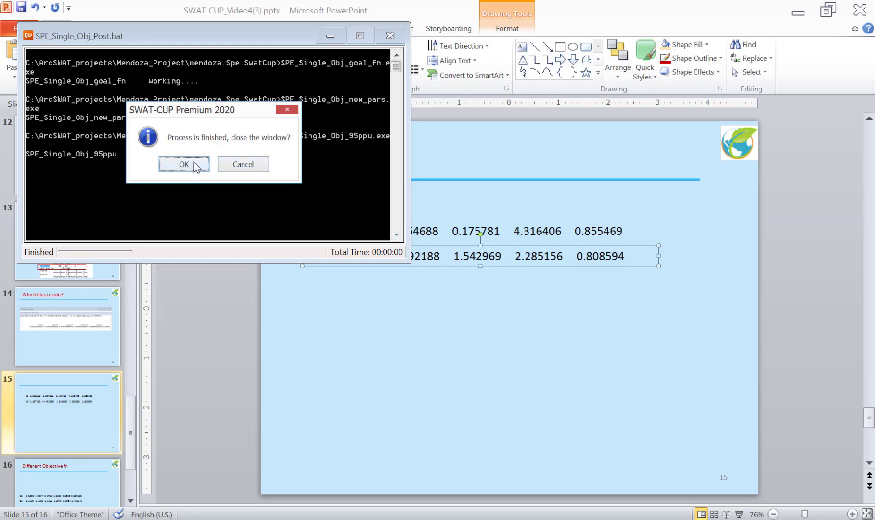
{"action": "left_click", "coordinate": [193, 163]}
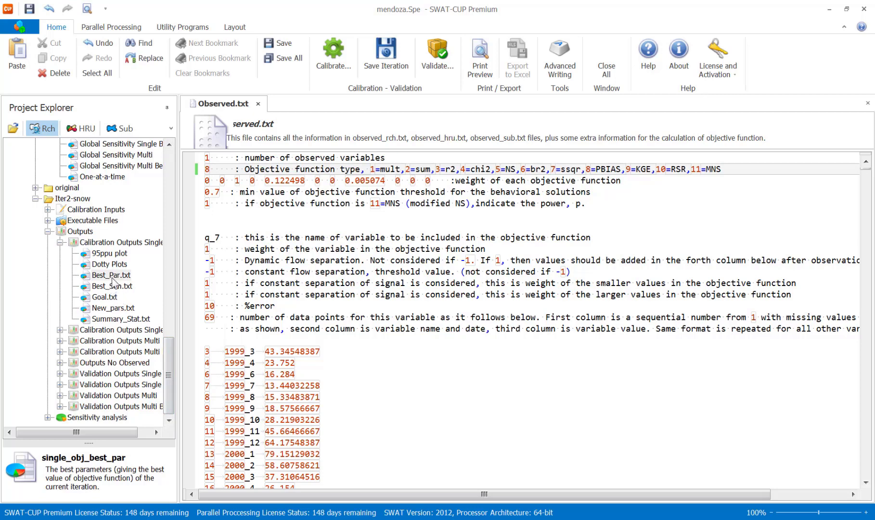
- Open Best_Par.txt from the current project's single-objective calibration outputs and copy its row of five fitted values
{"action": "left_click", "coordinate": [112, 276]}
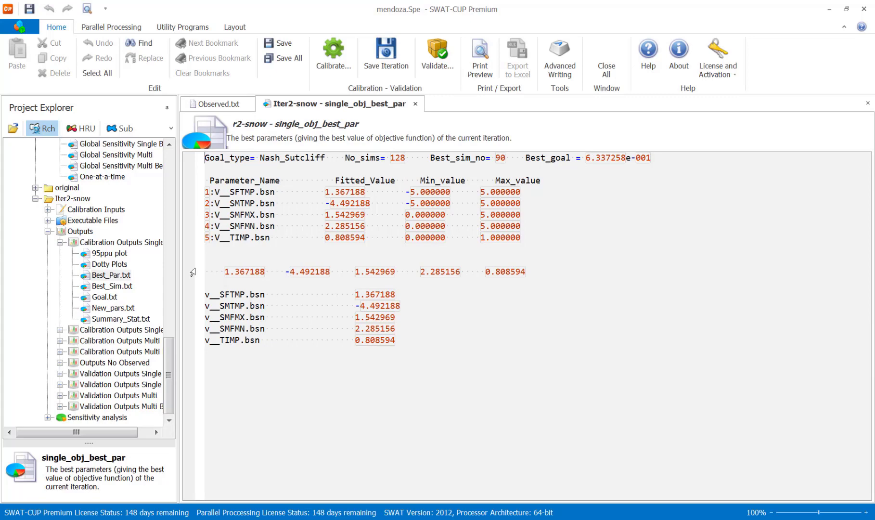
{"action": "left_click_drag", "start_coordinate": [170, 376], "coordinate": [175, 170]}
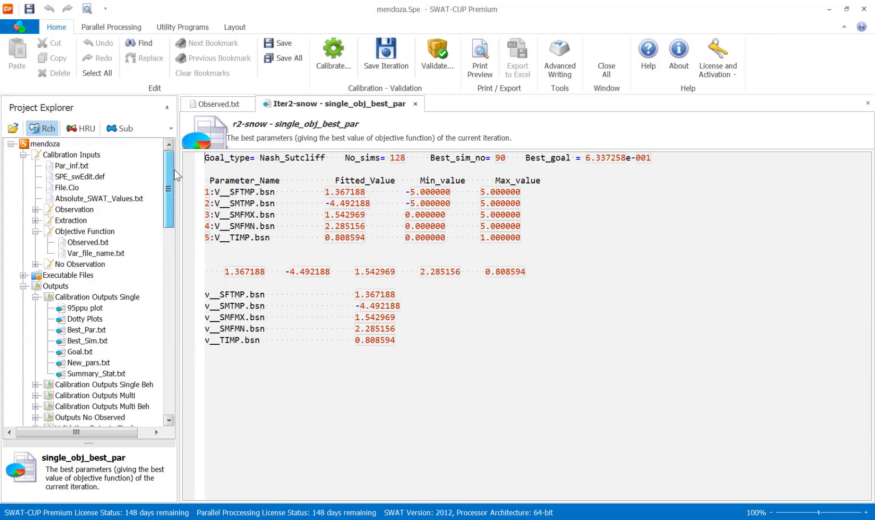
{"action": "double_click", "coordinate": [85, 330]}
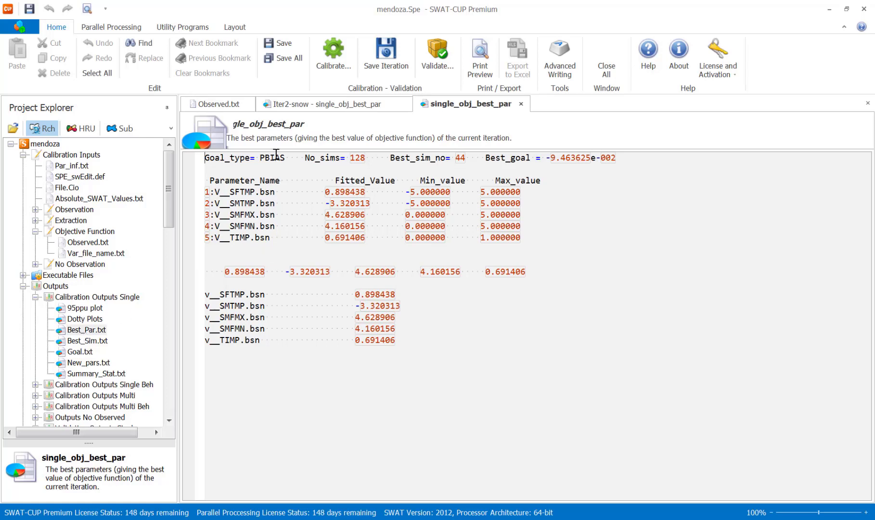
{"action": "left_click_drag", "start_coordinate": [226, 271], "coordinate": [536, 271]}
{"action": "key", "text": "ctrl+c"}
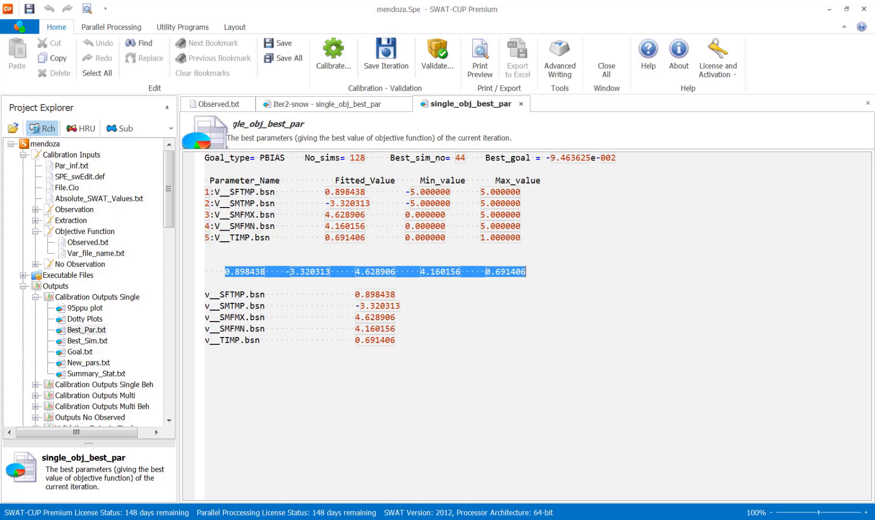
- Switch to PowerPoint, paste the copied values as plain text below the NS row, and widen the text box to fit one line
{"action": "key", "text": "alt+Tab"}
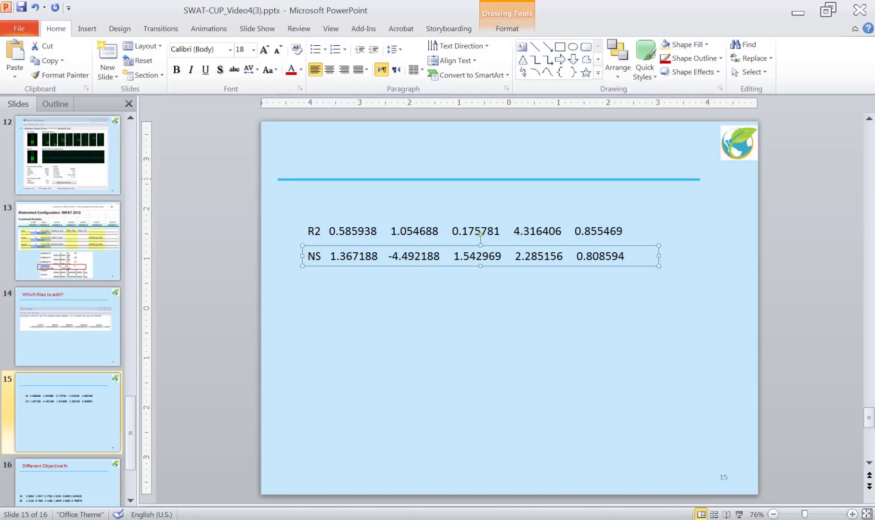
{"action": "right_click", "coordinate": [361, 338]}
{"action": "left_click", "coordinate": [426, 390]}
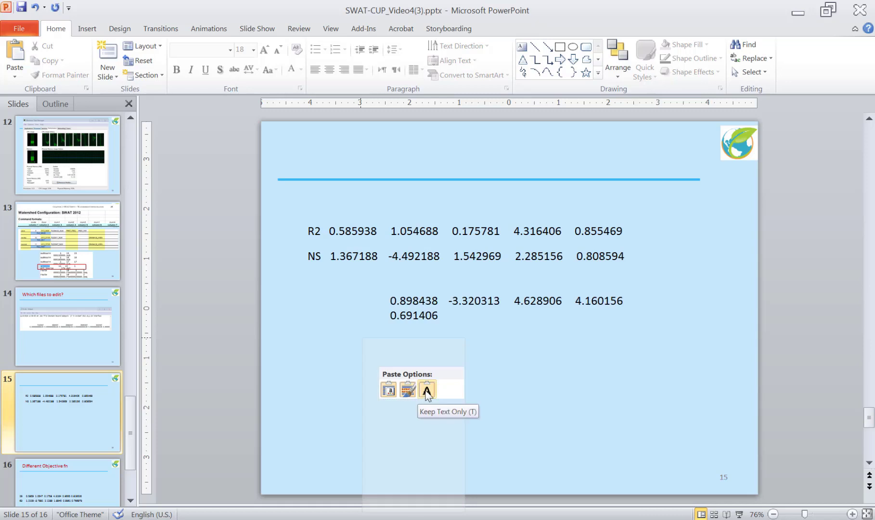
{"action": "left_click_drag", "start_coordinate": [384, 306], "coordinate": [308, 307]}
- Label the third row PBIAS, widen its text box to one line, and align its values beneath the NS row
{"action": "left_click", "coordinate": [312, 301]}
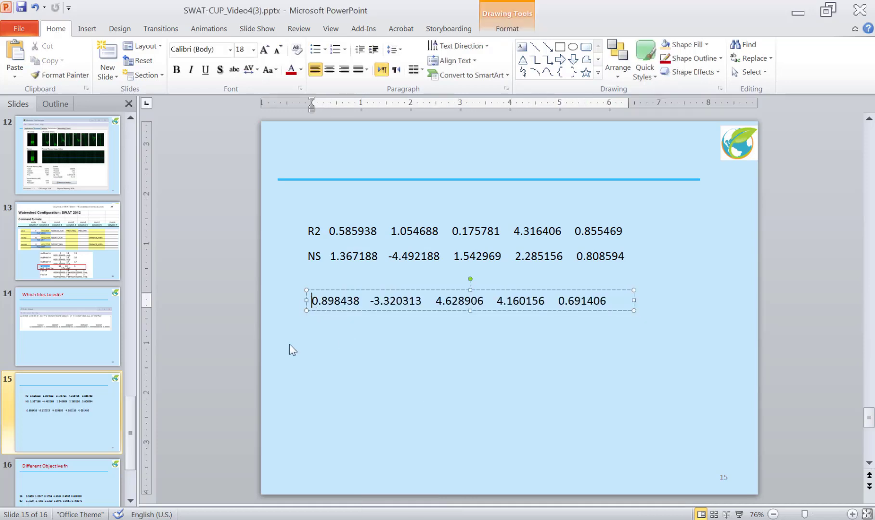
{"action": "type", "text": "PBIAS"}
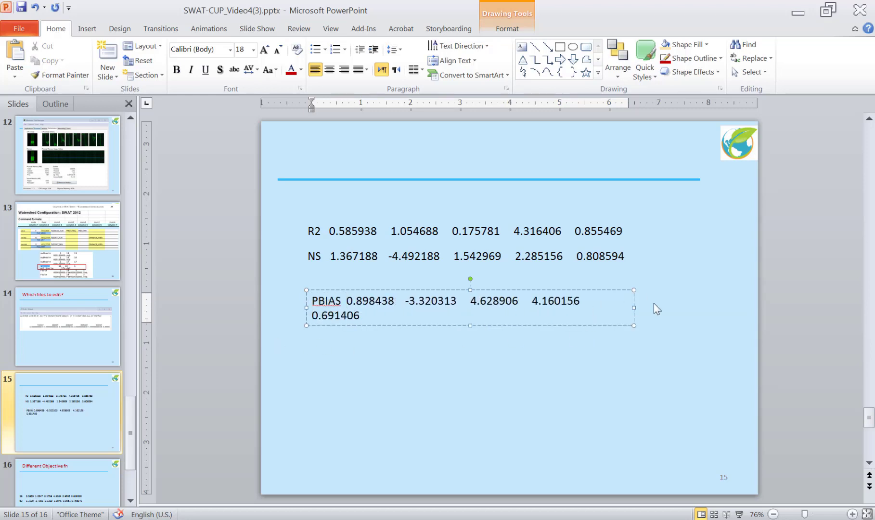
{"action": "left_click_drag", "start_coordinate": [633, 309], "coordinate": [692, 309]}
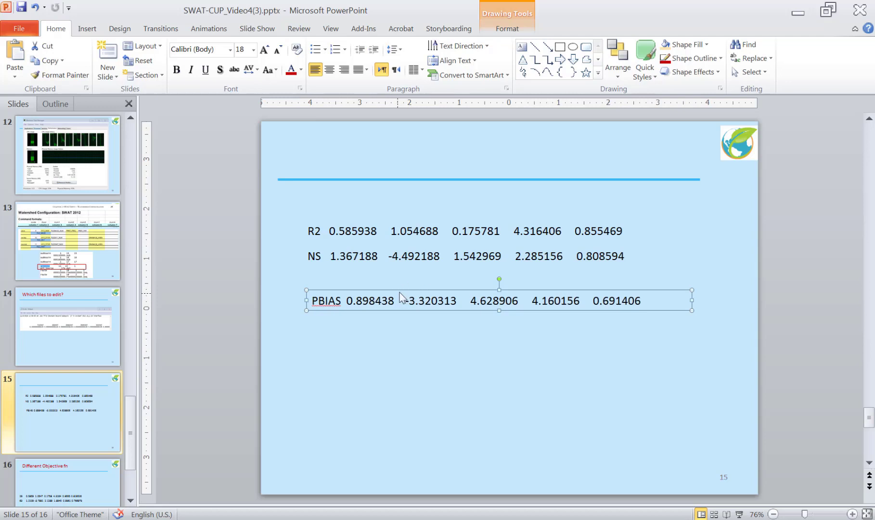
{"action": "left_click_drag", "start_coordinate": [400, 285], "coordinate": [347, 285]}
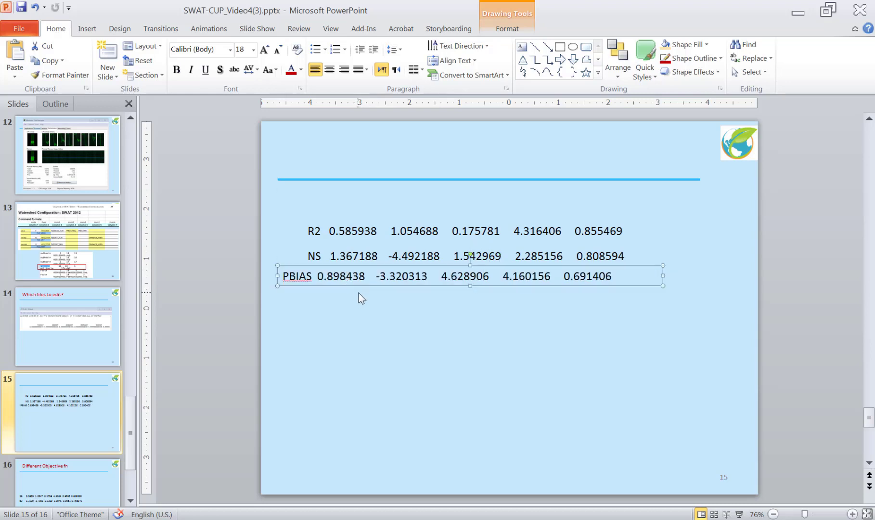
{"action": "key", "text": "Right"}
{"action": "key", "text": "Right"}
{"action": "key", "text": "Right"}
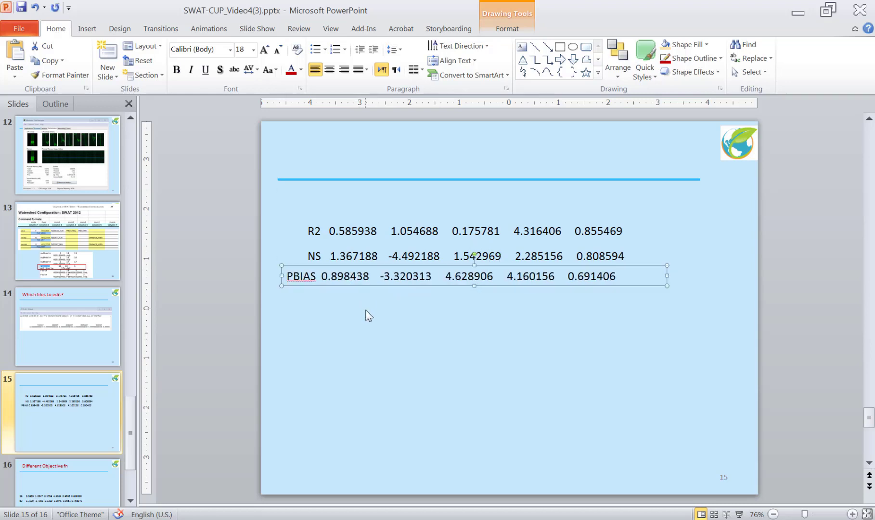
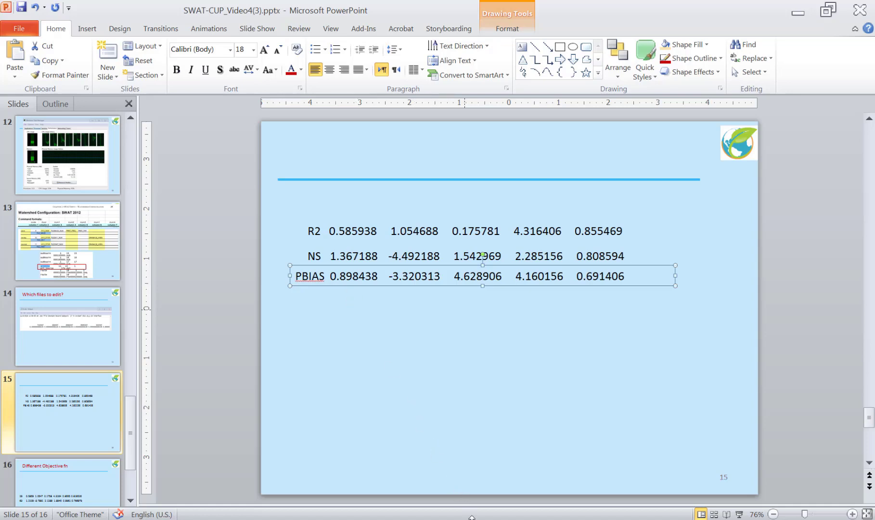
- Switch back to SWAT-CUP, open the current calibration's Goal.txt, and examine the parameter sets and goal values of its simulations
{"action": "left_click", "coordinate": [523, 519]}
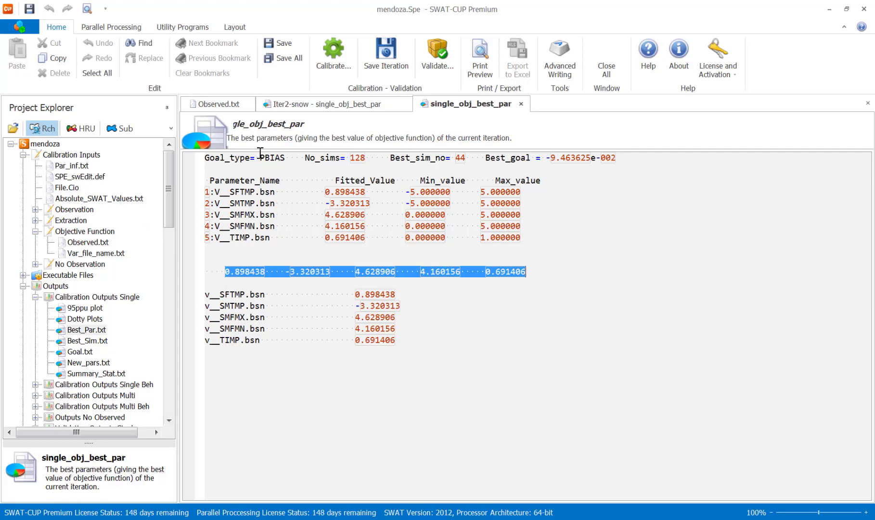
{"action": "left_click", "coordinate": [216, 105]}
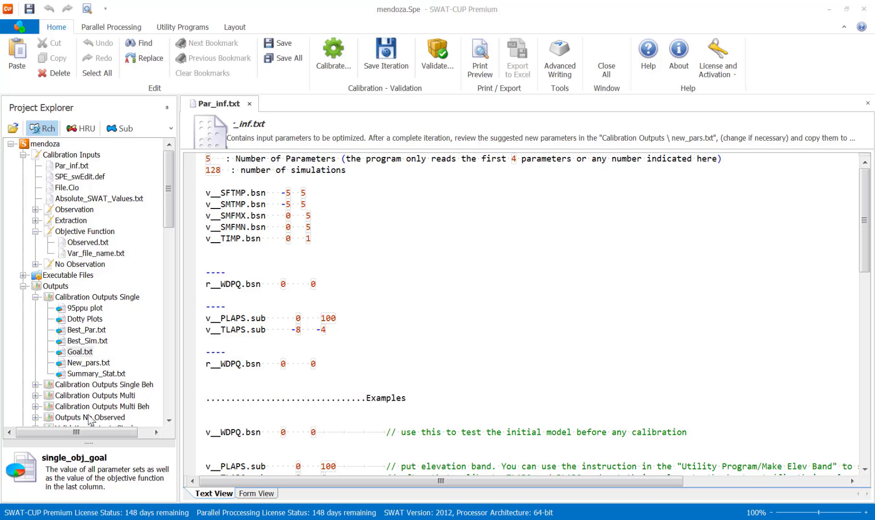
{"action": "left_click", "coordinate": [75, 353]}
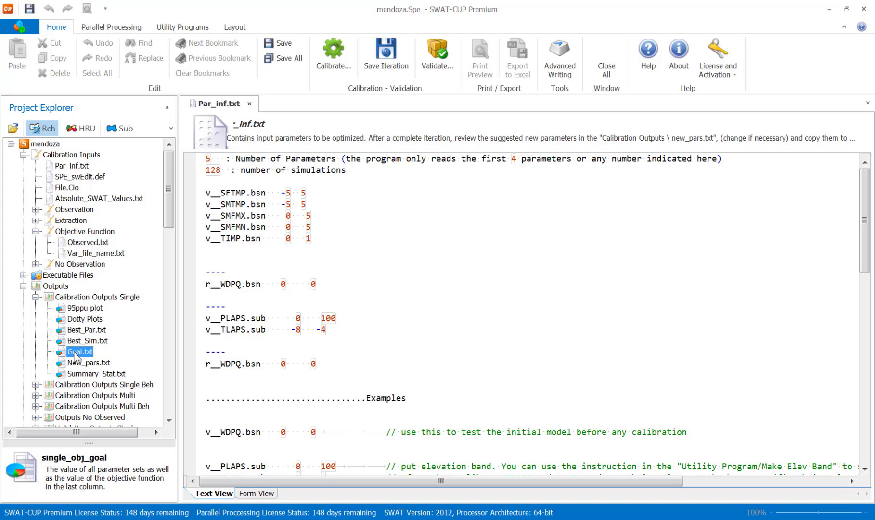
{"action": "double_click", "coordinate": [75, 353]}
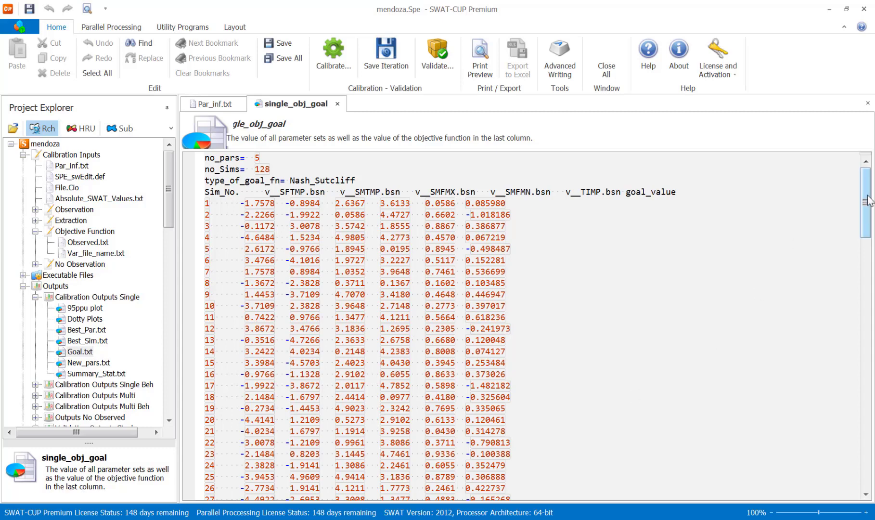
{"action": "left_click_drag", "start_coordinate": [868, 201], "coordinate": [872, 232]}
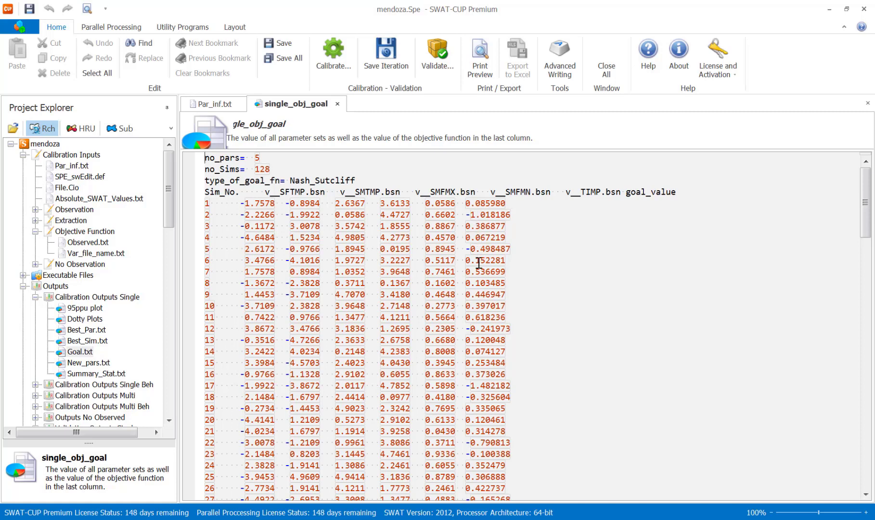
{"action": "scroll", "coordinate": [483, 385], "scroll_direction": "down", "scroll_amount": 1}
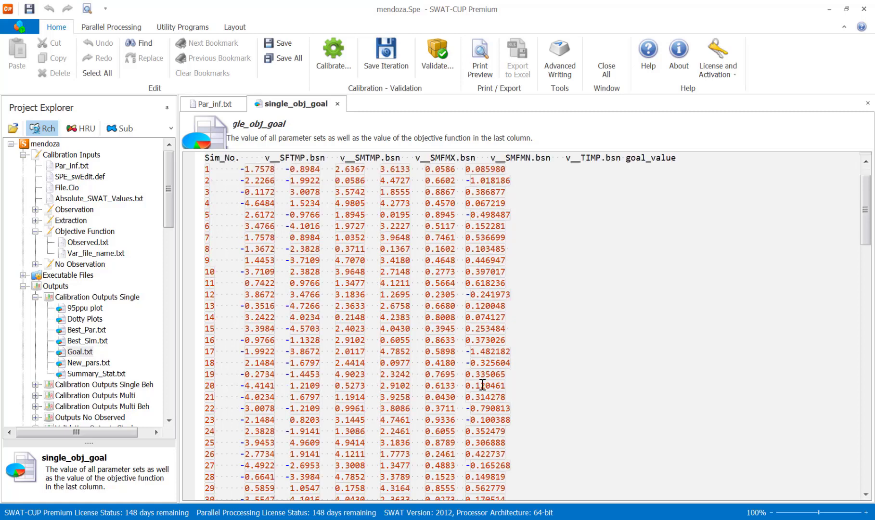
{"action": "scroll", "coordinate": [482, 385], "scroll_direction": "down", "scroll_amount": 2}
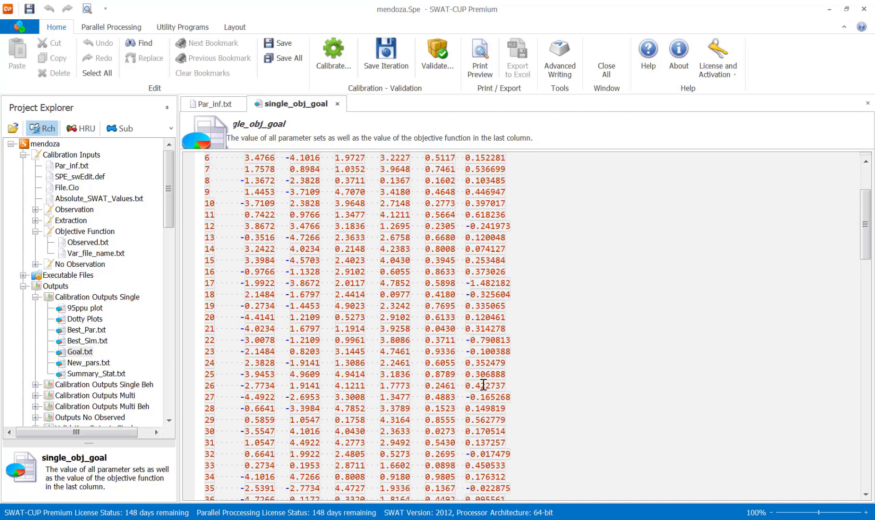
{"action": "scroll", "coordinate": [483, 385], "scroll_direction": "down", "scroll_amount": 3}
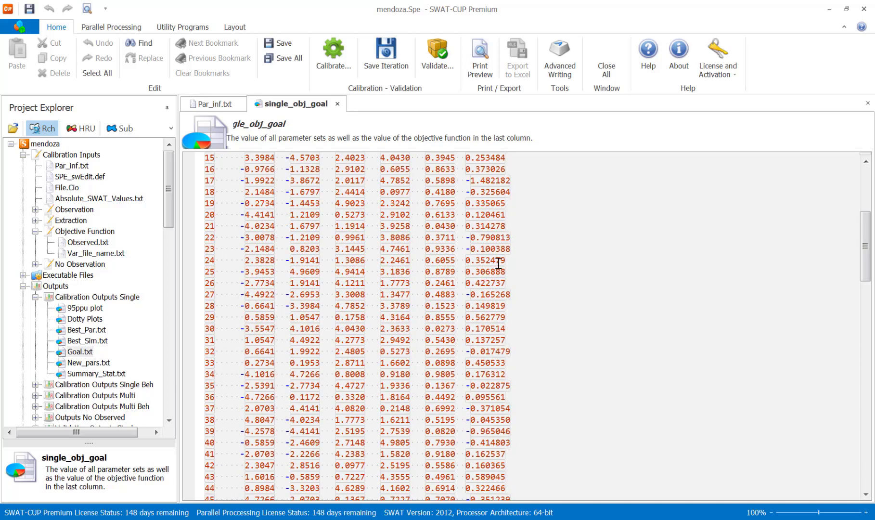
{"action": "left_click_drag", "start_coordinate": [869, 219], "coordinate": [873, 166]}
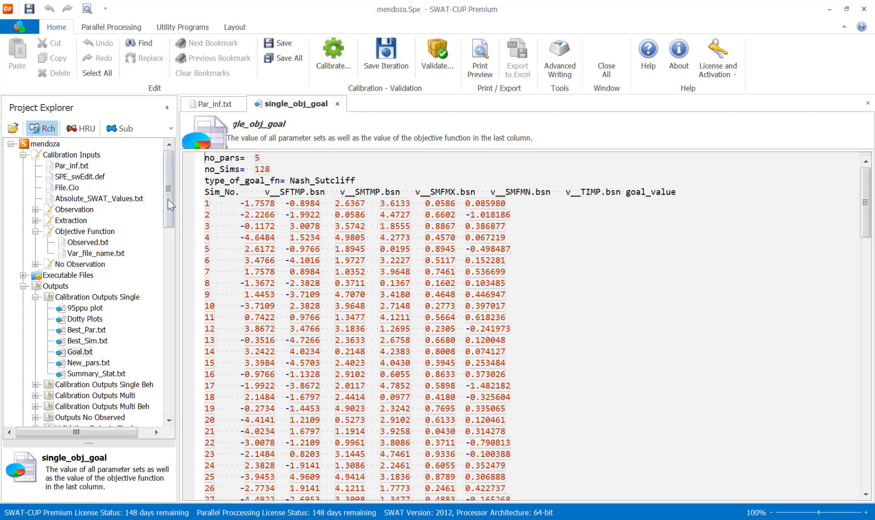
- Review the parameter ranges in Par_inf.txt and open the single-objective Summary_Stat.txt to examine the best simulation's number and statistics
{"action": "left_click_drag", "start_coordinate": [168, 204], "coordinate": [167, 215]}
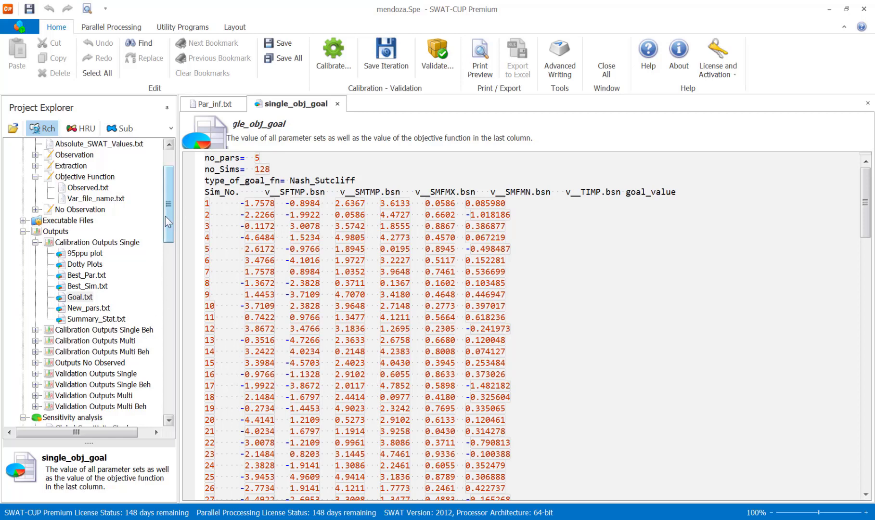
{"action": "left_click_drag", "start_coordinate": [164, 216], "coordinate": [170, 179]}
{"action": "left_click", "coordinate": [225, 104]}
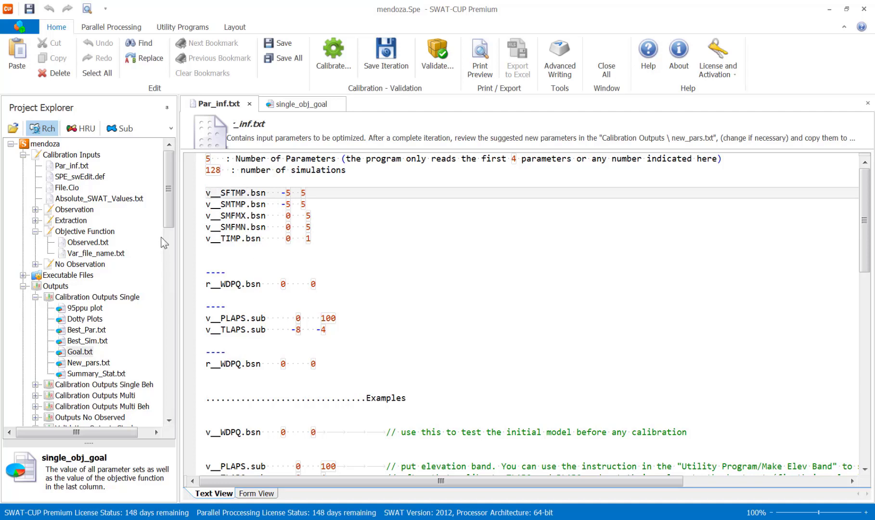
{"action": "double_click", "coordinate": [88, 376]}
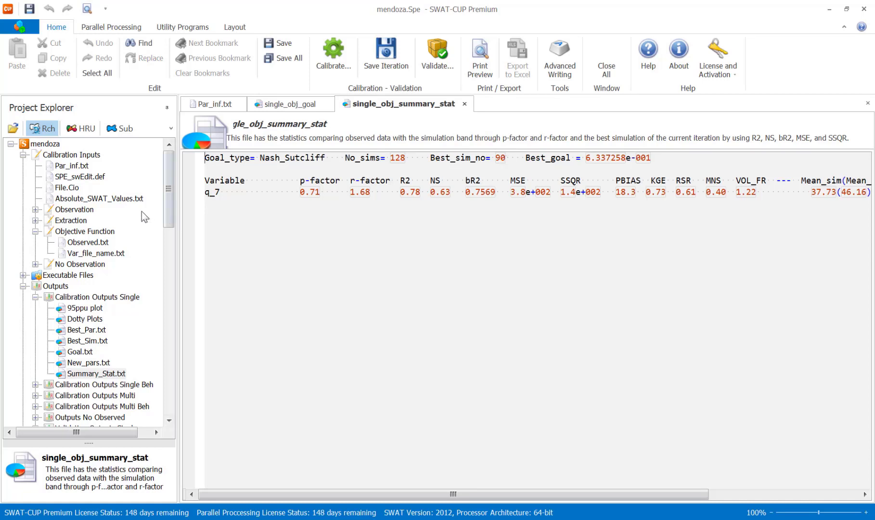
- Set both the starting and ending simulation numbers in SPE_swEdit.def to 90 and save the file
{"action": "double_click", "coordinate": [88, 178]}
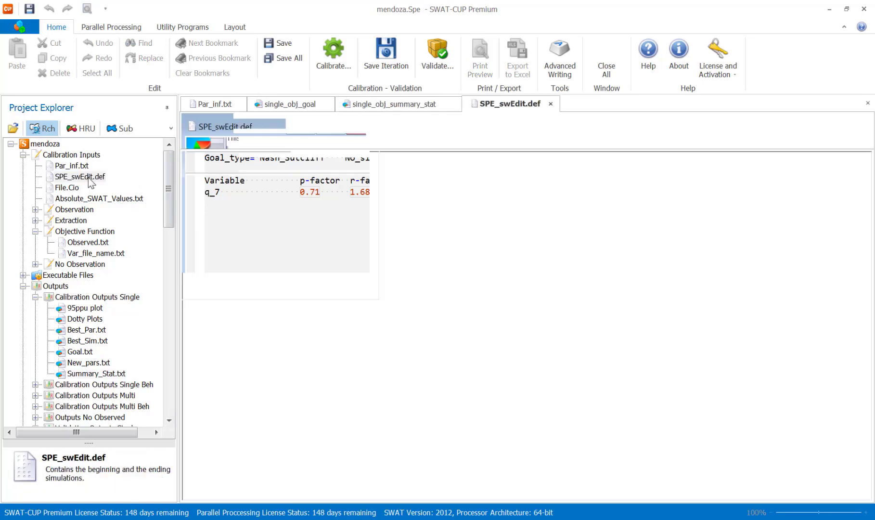
{"action": "double_click", "coordinate": [202, 159]}
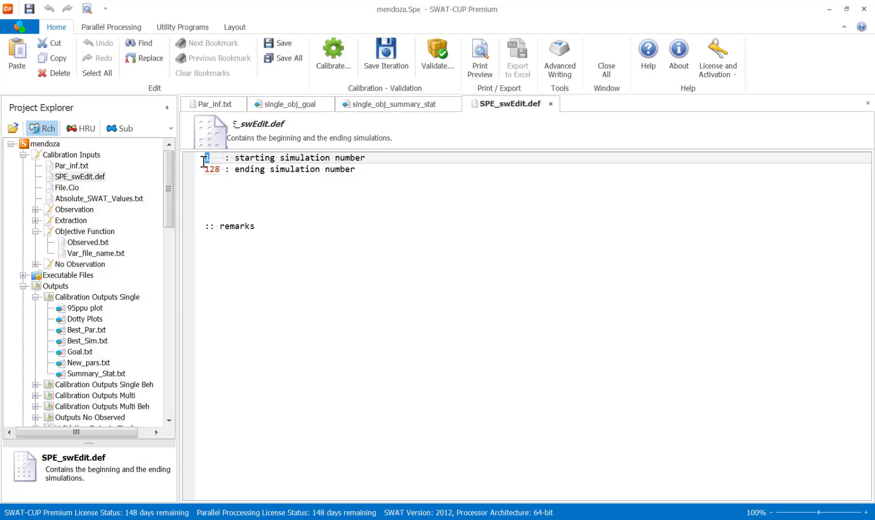
{"action": "type", "text": "90"}
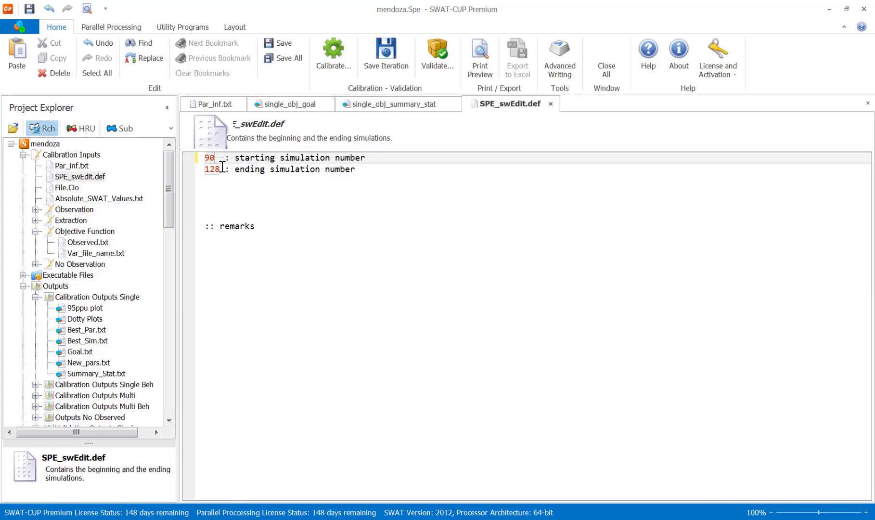
{"action": "left_click", "coordinate": [221, 169]}
{"action": "left_click_drag", "start_coordinate": [221, 170], "coordinate": [199, 170]}
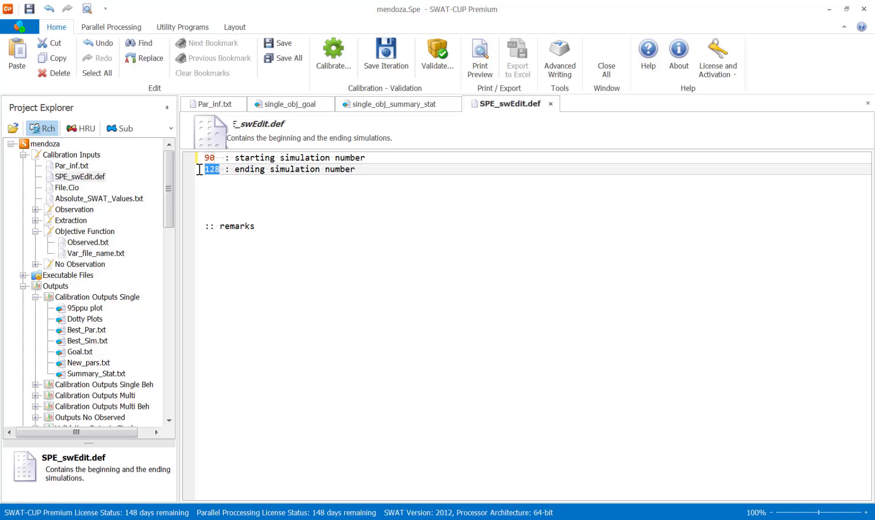
{"action": "type", "text": "90"}
{"action": "left_click", "coordinate": [286, 43]}
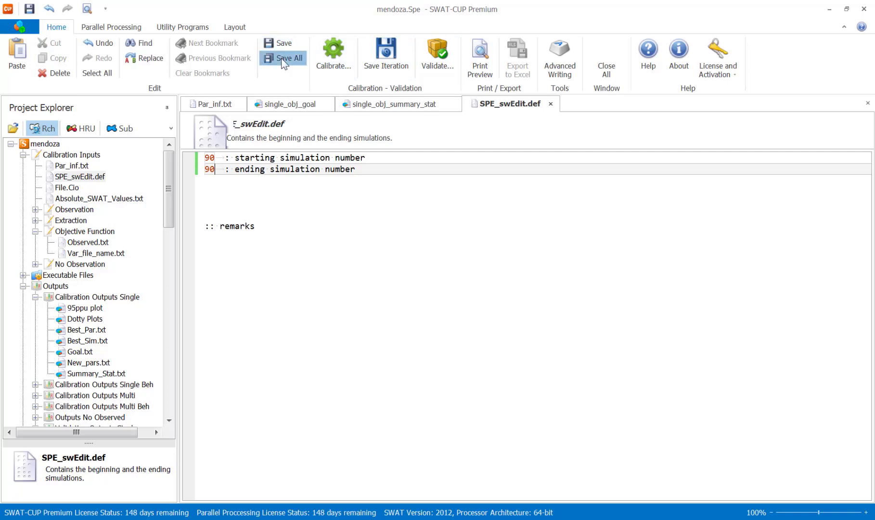
- Close all open files, execute SPE_run.bat for the calibration, and close its finished process window
{"action": "left_click", "coordinate": [616, 61]}
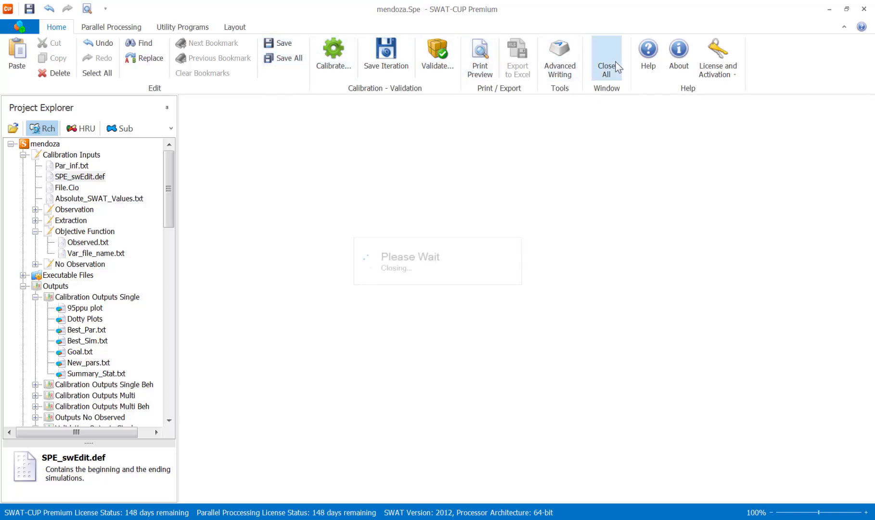
{"action": "left_click", "coordinate": [330, 61]}
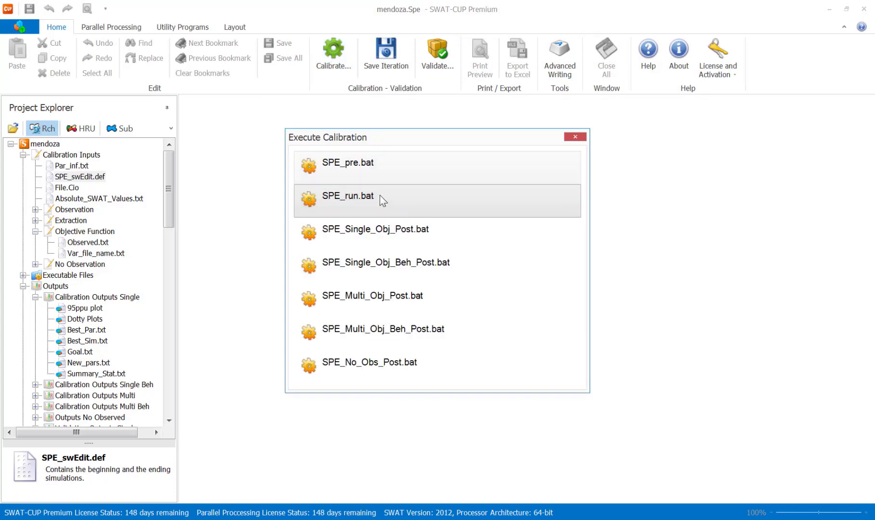
{"action": "left_click", "coordinate": [356, 197]}
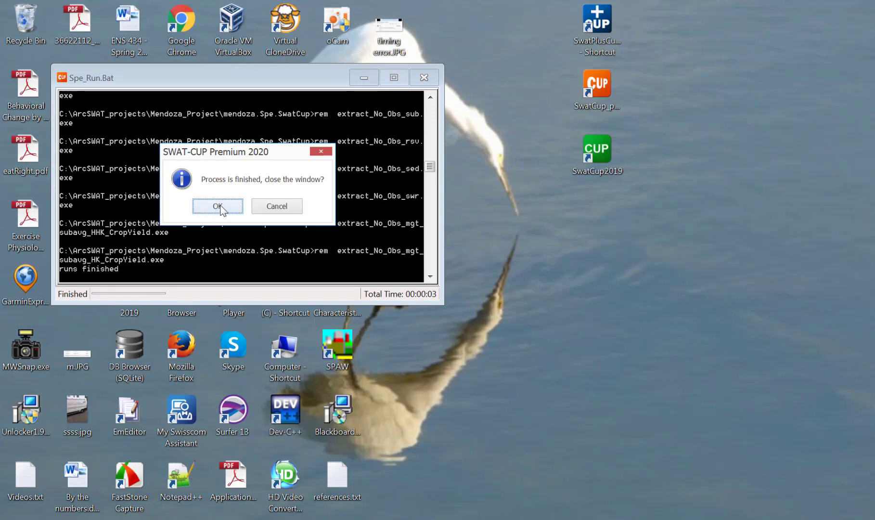
{"action": "left_click", "coordinate": [217, 206]}
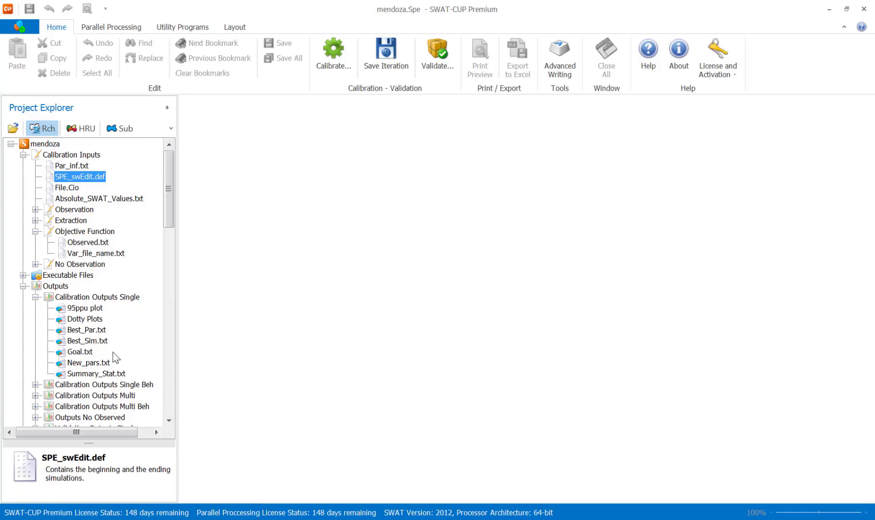
- Open the single-objective Best_Par.txt, and open basins.bsn from the mendoza.Spe.SwatCup project folder in Windows Explorer
{"action": "double_click", "coordinate": [100, 331]}
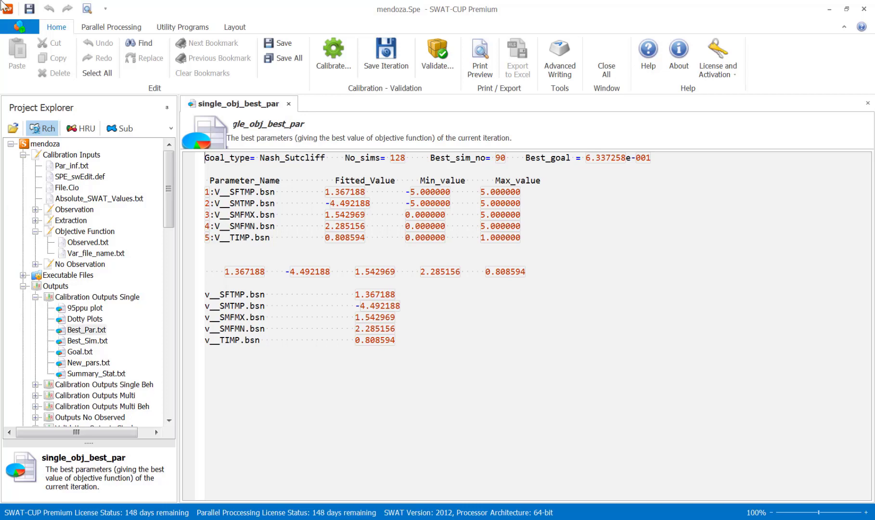
{"action": "left_click", "coordinate": [20, 27]}
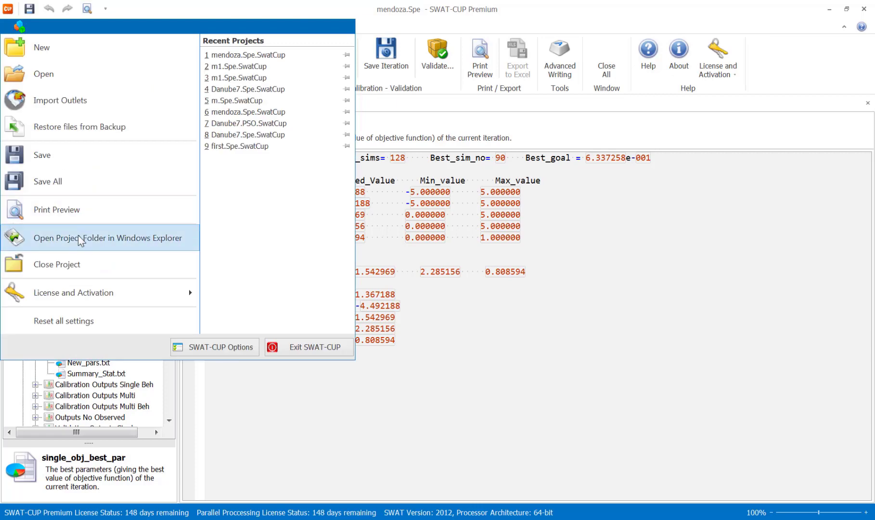
{"action": "left_click", "coordinate": [95, 238]}
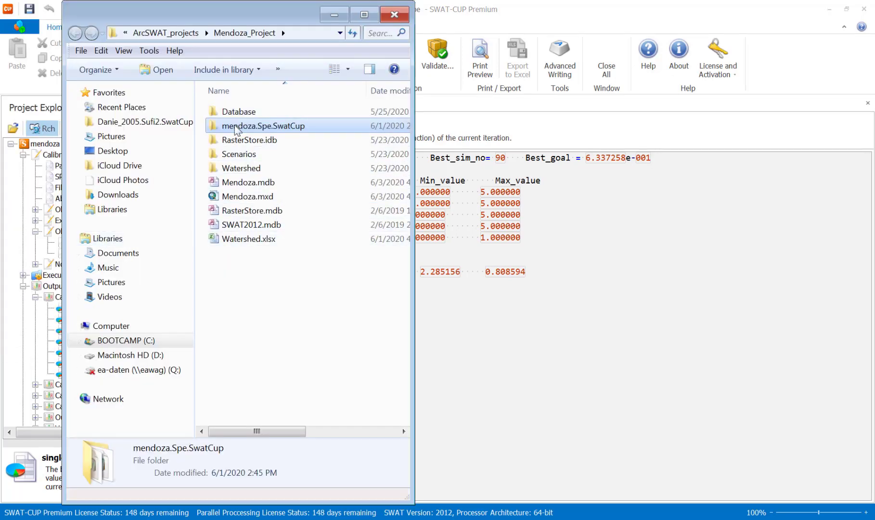
{"action": "left_click_drag", "start_coordinate": [250, 13], "coordinate": [639, 65]}
{"action": "left_click", "coordinate": [635, 433]}
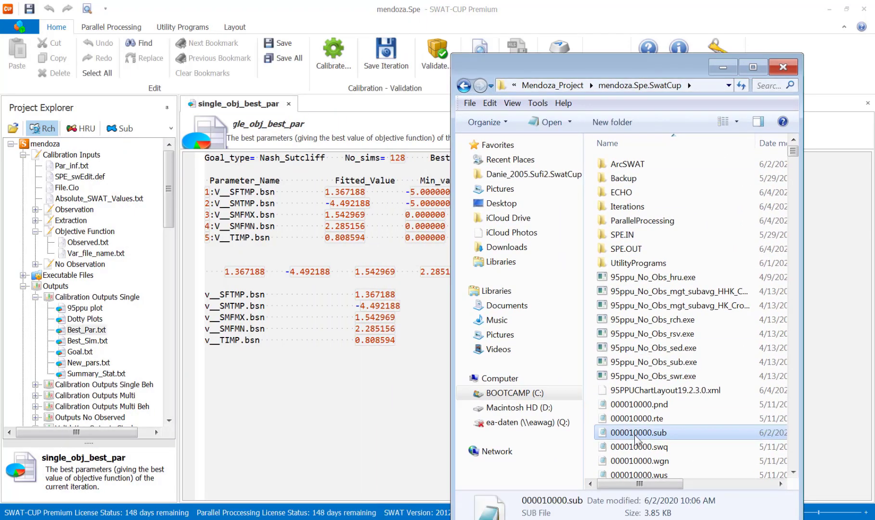
{"action": "key", "text": "b"}
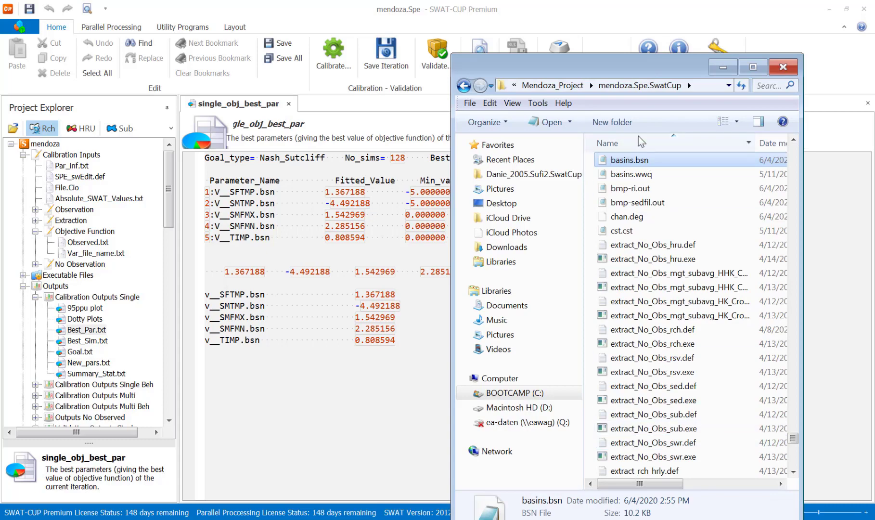
{"action": "double_click", "coordinate": [629, 167]}
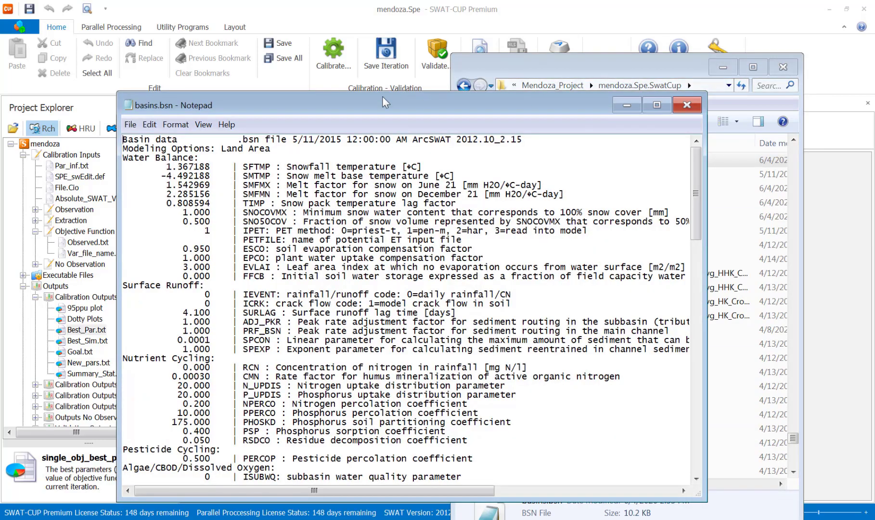
- Compare the five snow parameters in basins.bsn with the fitted values in Best_Par.txt, and close basins.bsn
{"action": "left_click_drag", "start_coordinate": [438, 92], "coordinate": [721, 111]}
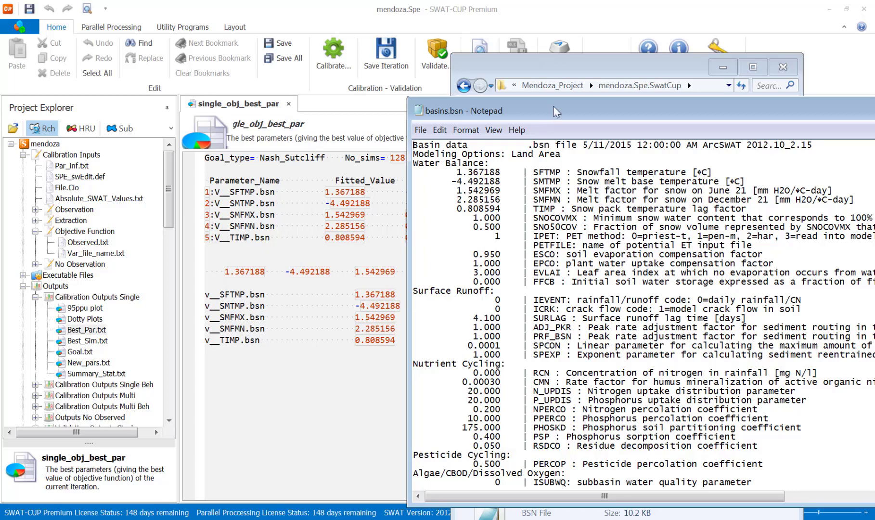
{"action": "left_click_drag", "start_coordinate": [556, 112], "coordinate": [282, 128]}
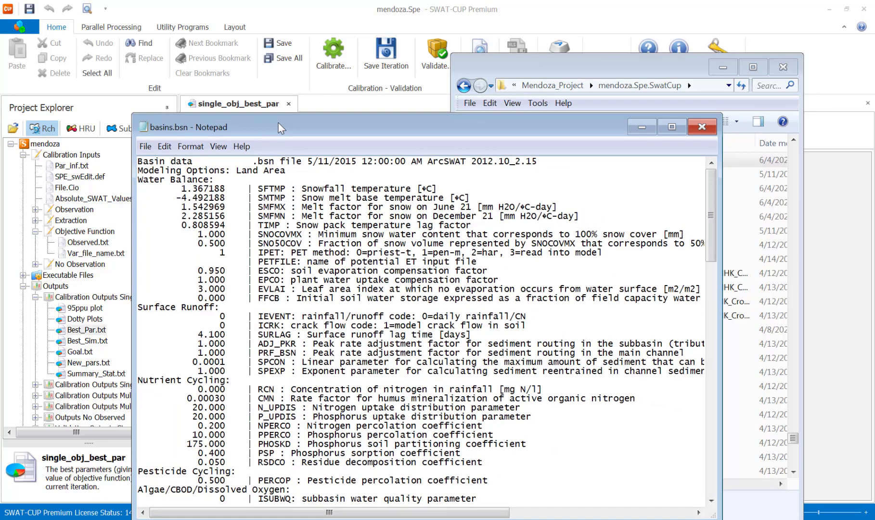
{"action": "left_click", "coordinate": [701, 128]}
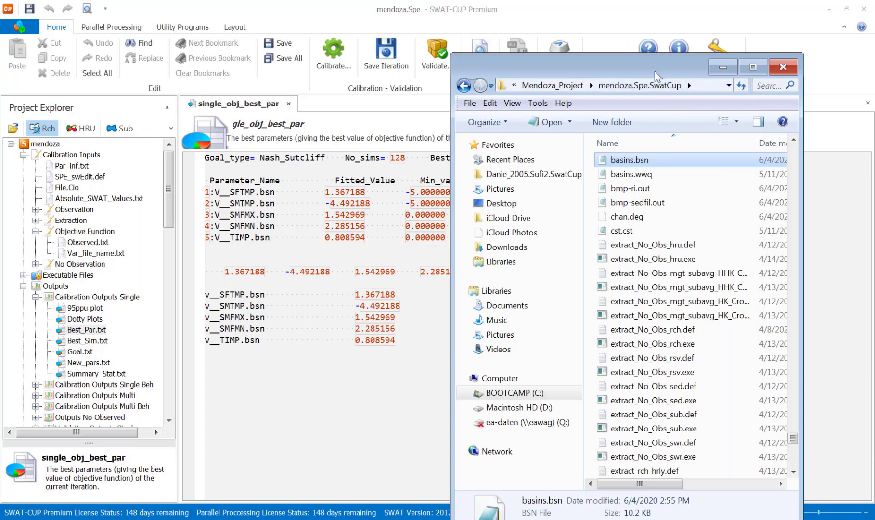
- Widen the project folder window to show the file details and sort the files by type
{"action": "left_click_drag", "start_coordinate": [656, 76], "coordinate": [556, 64]}
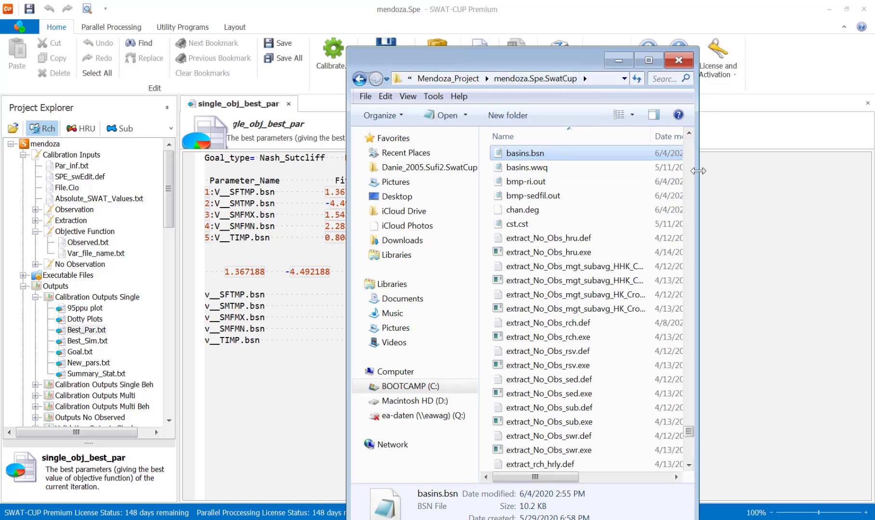
{"action": "left_click_drag", "start_coordinate": [698, 179], "coordinate": [850, 230]}
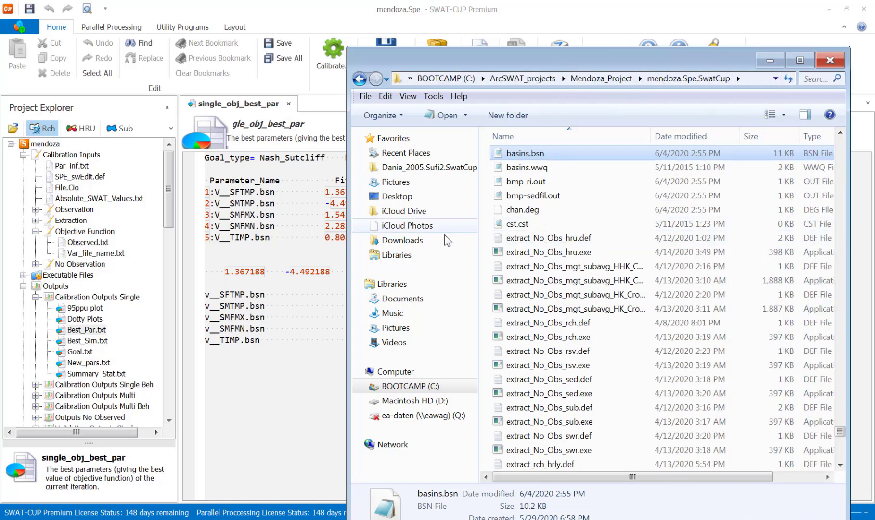
{"action": "left_click_drag", "start_coordinate": [350, 283], "coordinate": [293, 283]}
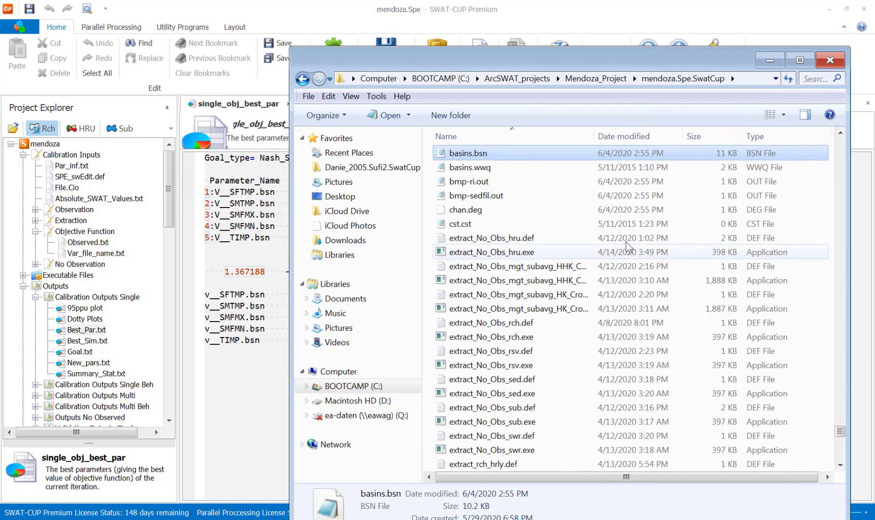
{"action": "left_click", "coordinate": [772, 136]}
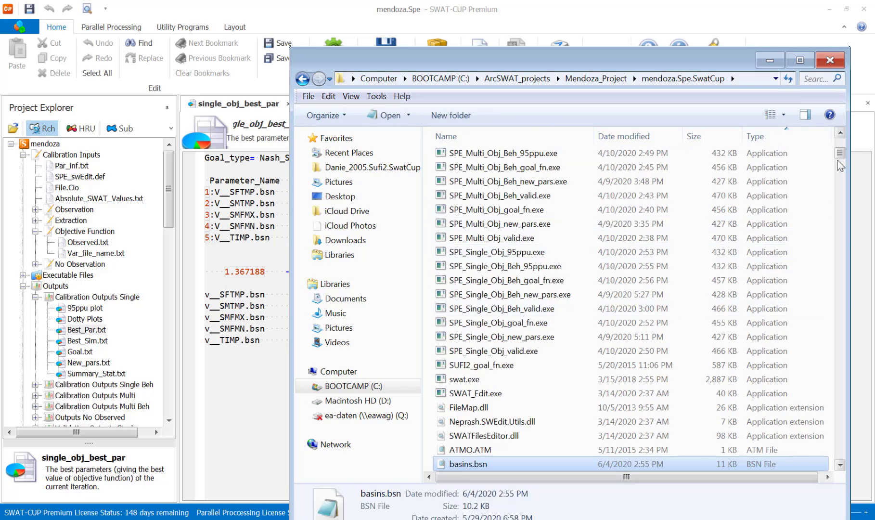
- Copy all the numbered subbasin files from 000010000.sub to 000170000.sub in the mendoza.Spe.SwatCup folder
{"action": "left_click_drag", "start_coordinate": [840, 154], "coordinate": [821, 338]}
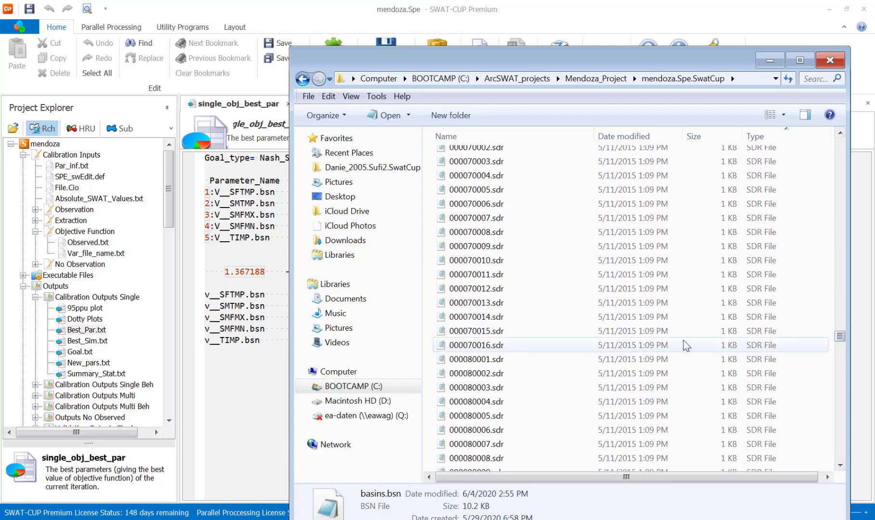
{"action": "scroll", "coordinate": [684, 341], "scroll_direction": "down", "scroll_amount": 15}
{"action": "scroll", "coordinate": [686, 342], "scroll_direction": "down", "scroll_amount": 20}
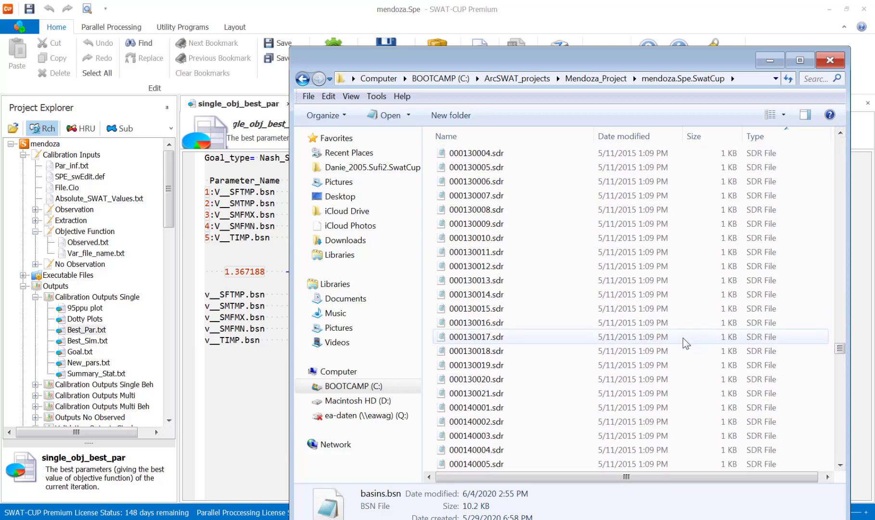
{"action": "scroll", "coordinate": [689, 338], "scroll_direction": "down", "scroll_amount": 20}
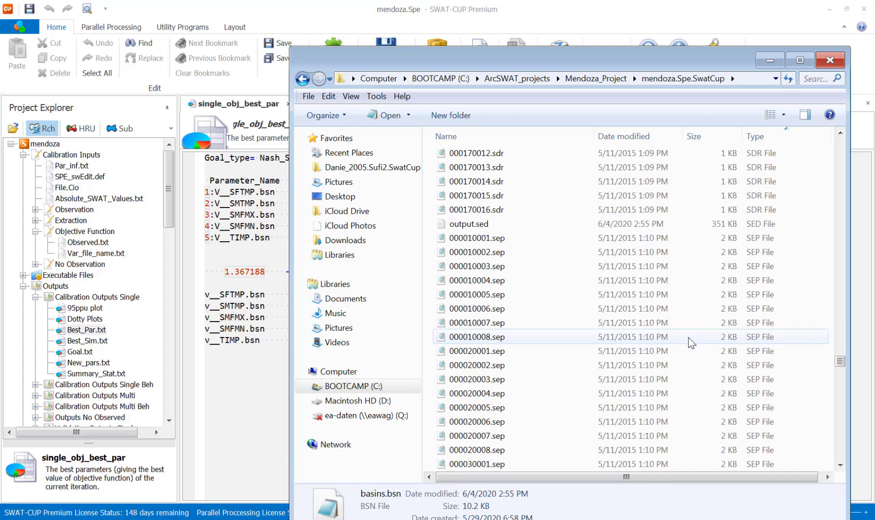
{"action": "scroll", "coordinate": [690, 338], "scroll_direction": "down", "scroll_amount": 20}
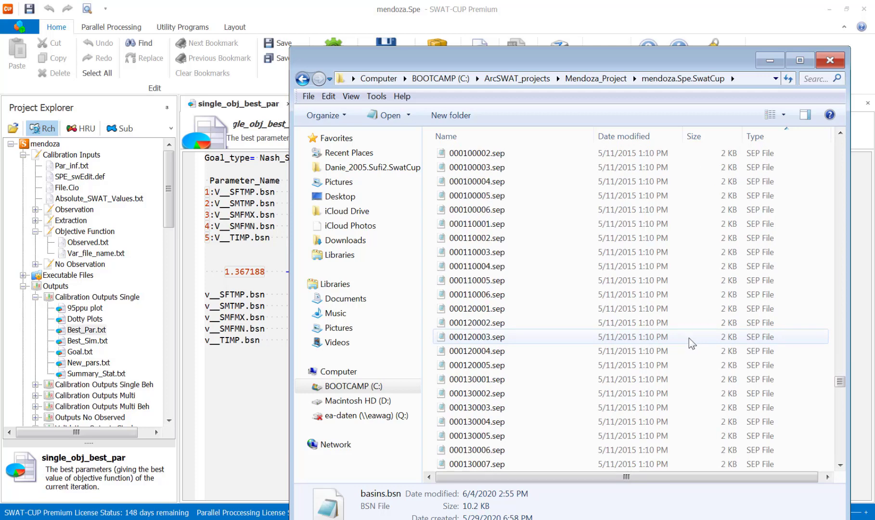
{"action": "scroll", "coordinate": [690, 338], "scroll_direction": "down", "scroll_amount": 20}
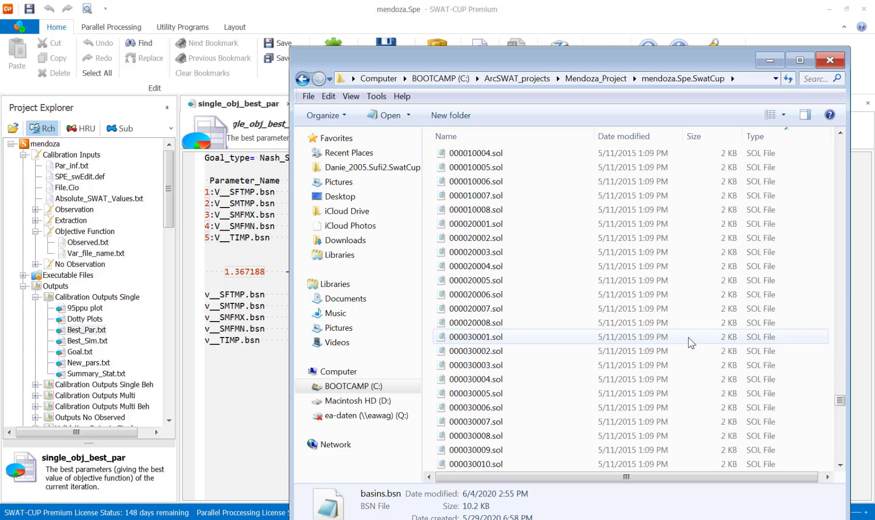
{"action": "scroll", "coordinate": [690, 338], "scroll_direction": "down", "scroll_amount": 20}
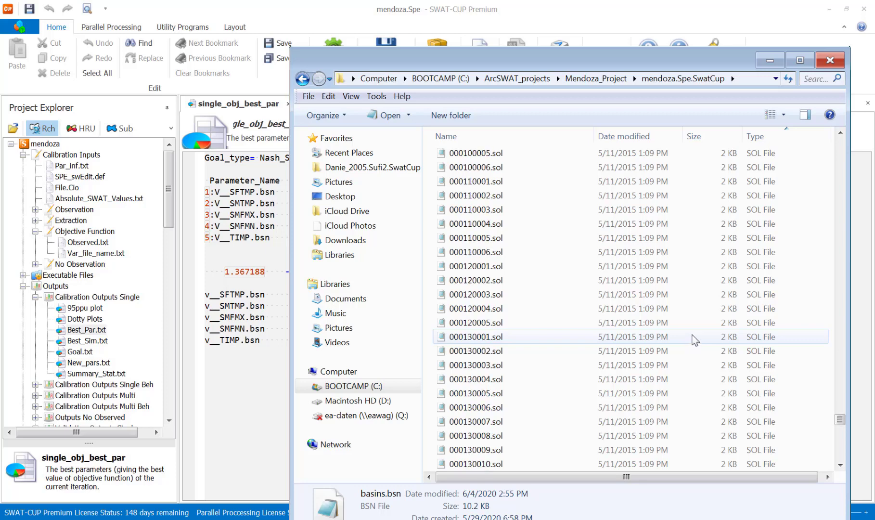
{"action": "scroll", "coordinate": [690, 339], "scroll_direction": "down", "scroll_amount": 4}
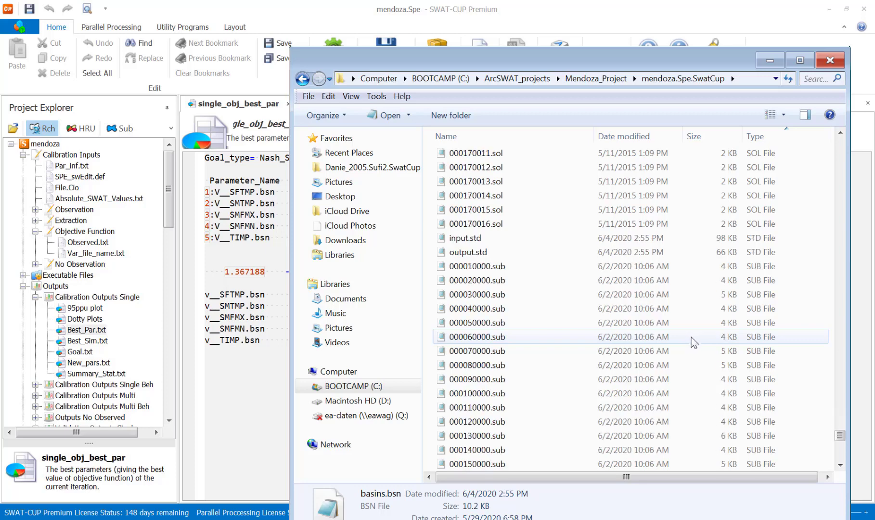
{"action": "left_click", "coordinate": [466, 267]}
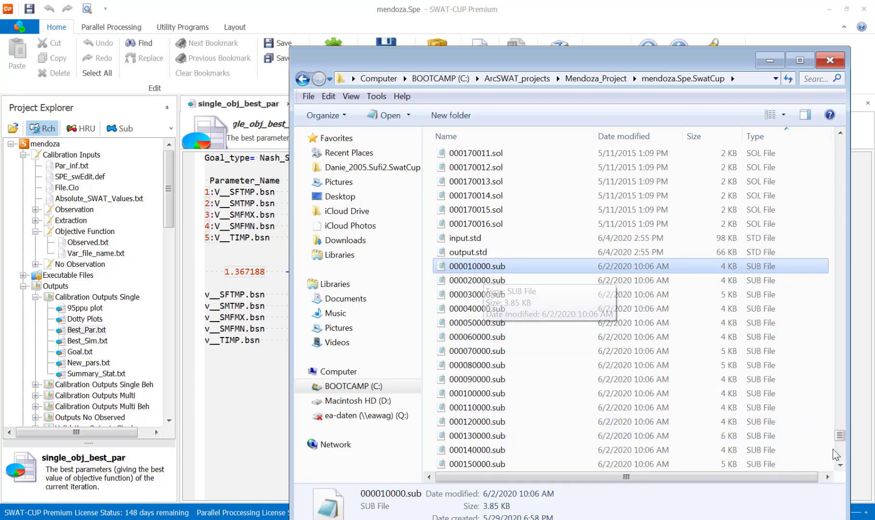
{"action": "left_click", "coordinate": [840, 465]}
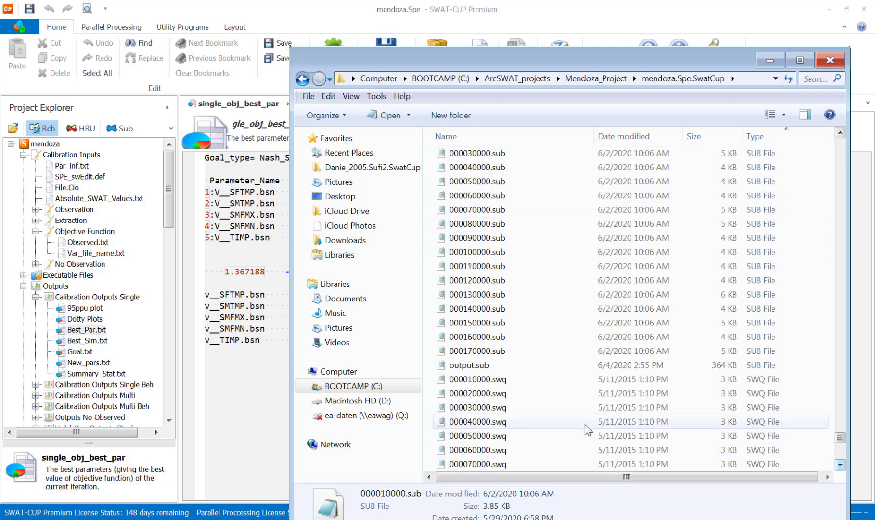
{"action": "left_click", "coordinate": [504, 354], "text": "shift"}
{"action": "right_click", "coordinate": [505, 356]}
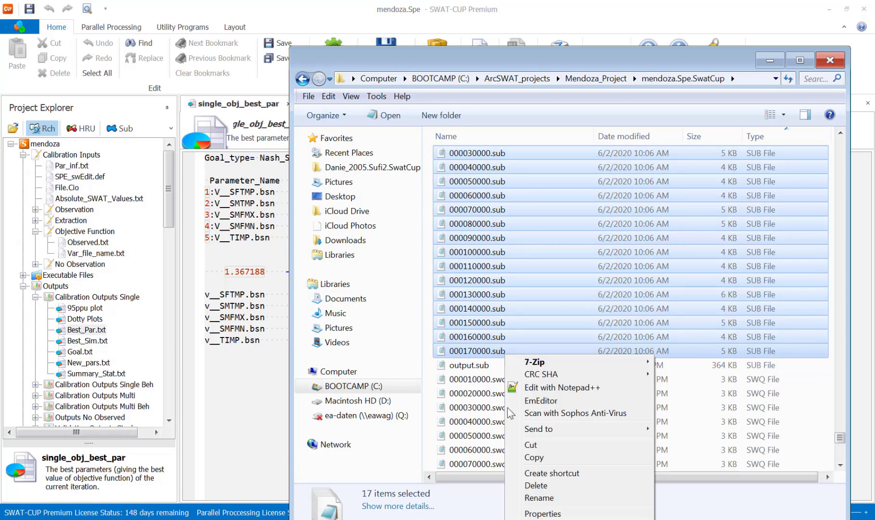
{"action": "left_click", "coordinate": [532, 458]}
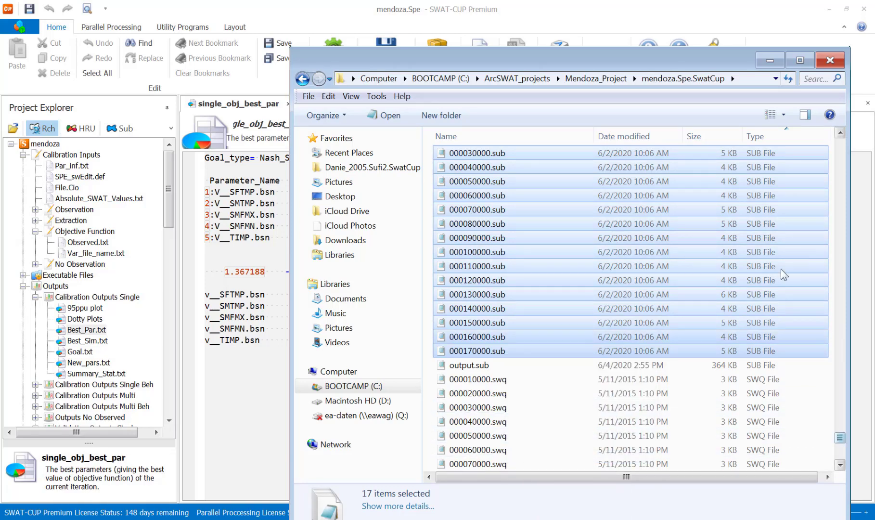
- Sort the project folder by name and paste the copied .sub files into Backup, replacing all files with the same names
{"action": "left_click", "coordinate": [559, 141]}
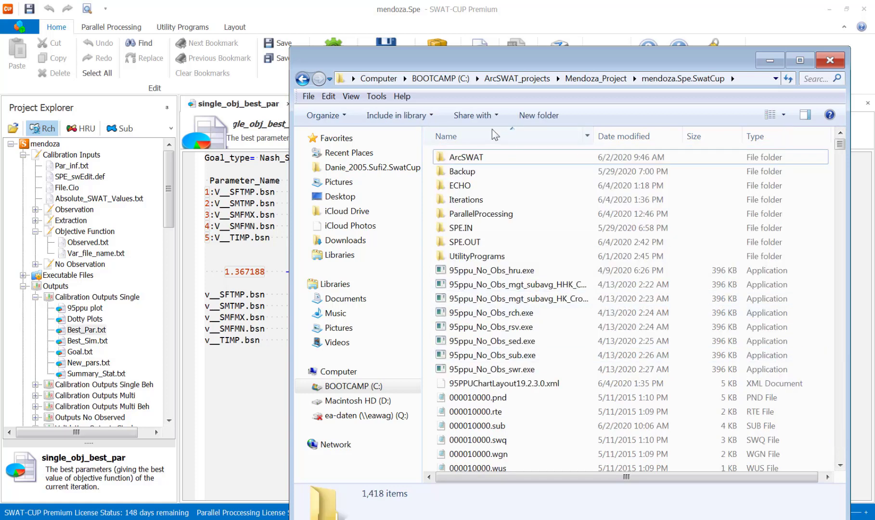
{"action": "double_click", "coordinate": [466, 173]}
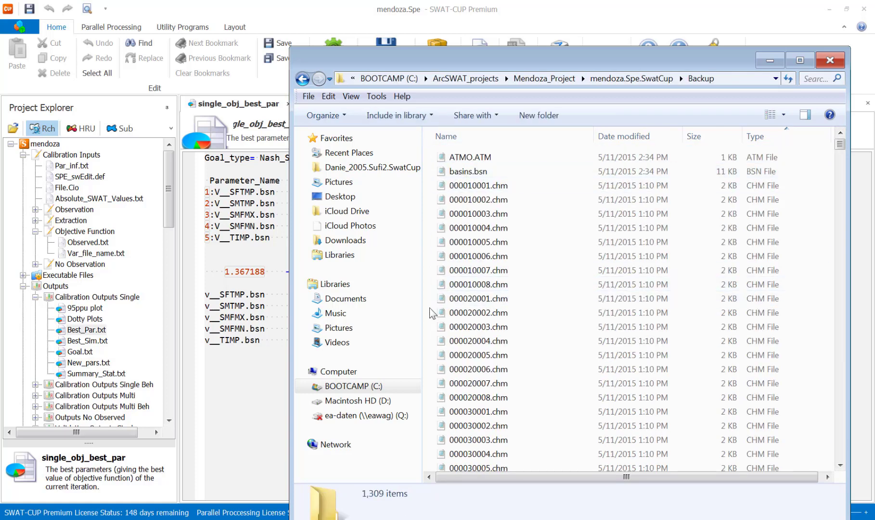
{"action": "right_click", "coordinate": [429, 308]}
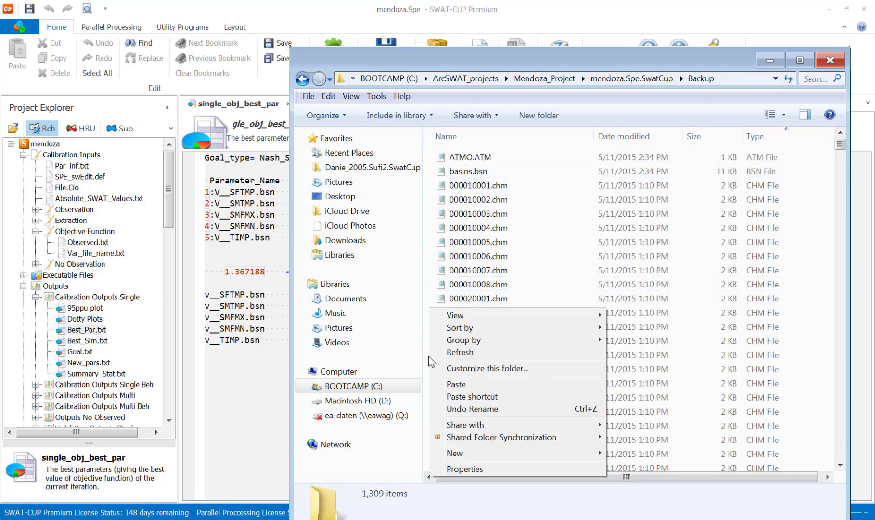
{"action": "left_click", "coordinate": [454, 385]}
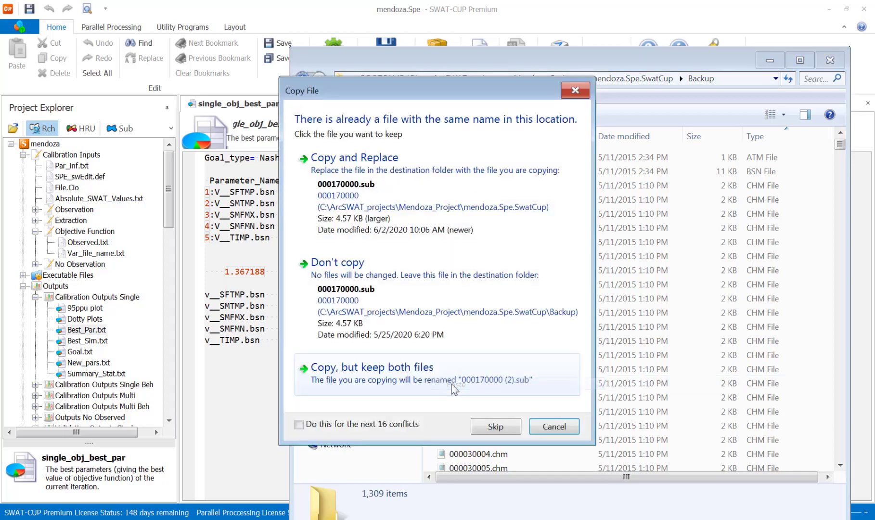
{"action": "left_click", "coordinate": [299, 424]}
{"action": "left_click", "coordinate": [354, 157]}
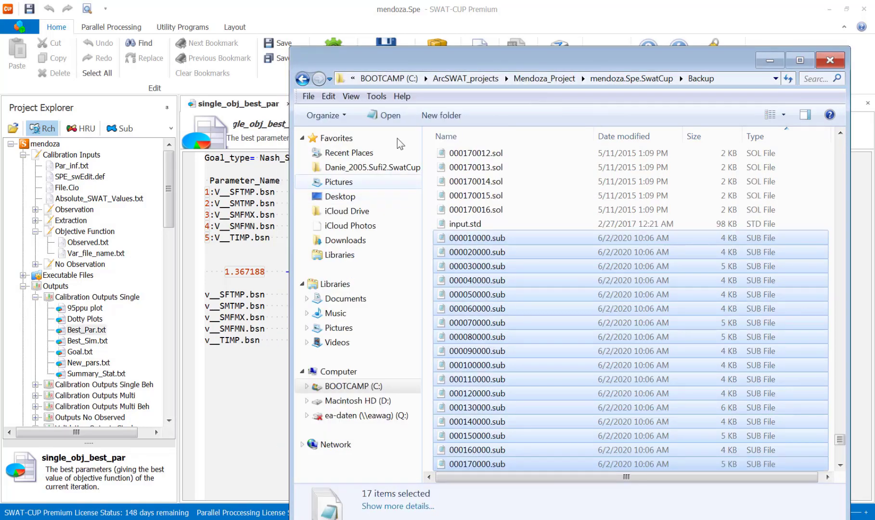
- Return to the mendoza.Spe.SwatCup folder and copy its basins.bsn file
{"action": "key", "text": "alt"}
{"action": "left_click", "coordinate": [302, 78]}
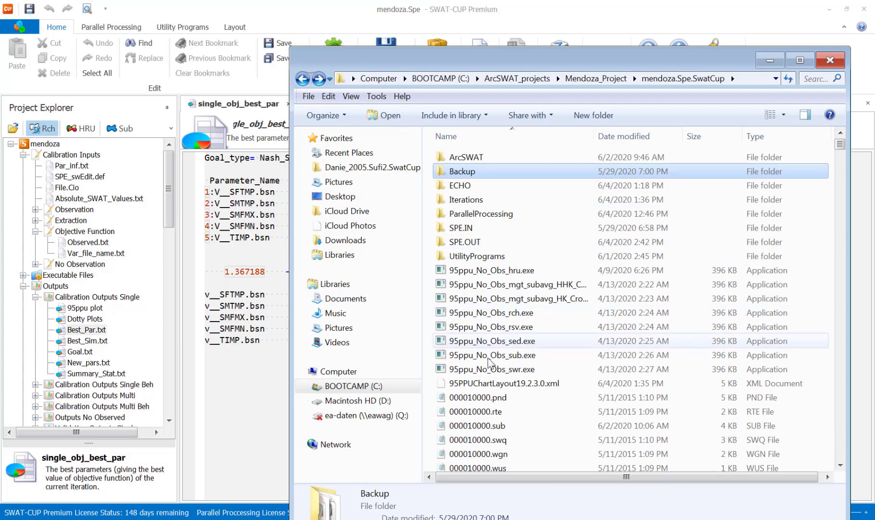
{"action": "left_click", "coordinate": [484, 412]}
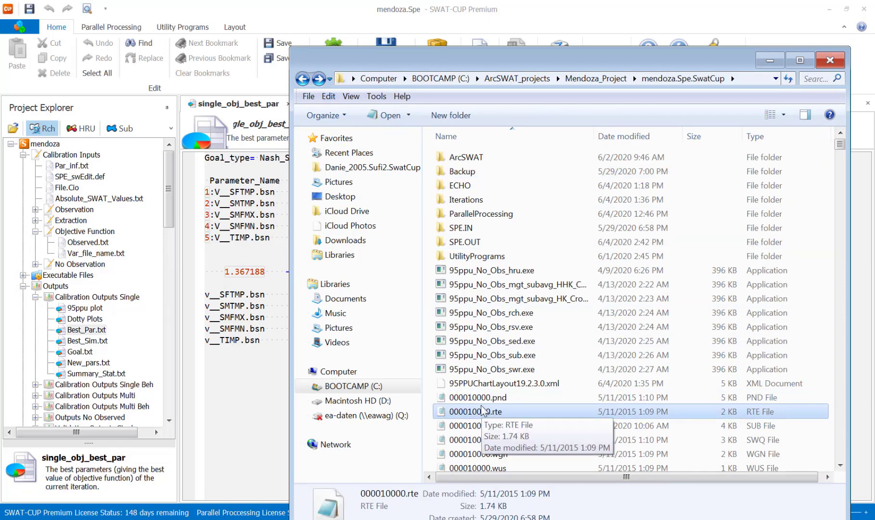
{"action": "type", "text": "basins"}
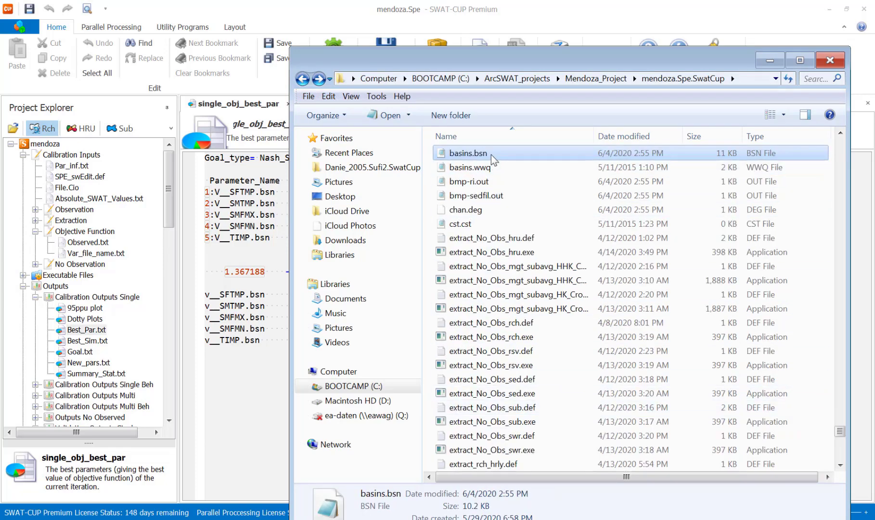
{"action": "right_click", "coordinate": [491, 154]}
{"action": "left_click", "coordinate": [521, 333]}
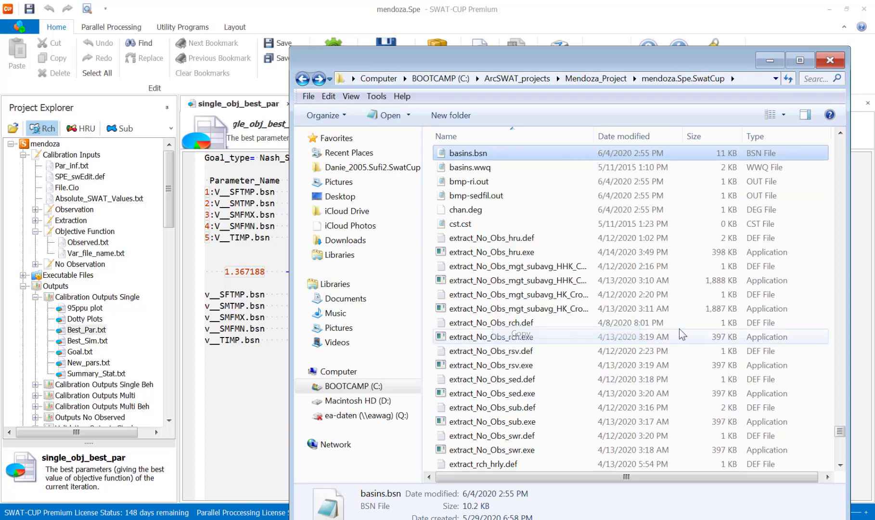
- Paste basins.bsn into the Backup folder, replacing the existing file, and minimize the folder window
{"action": "left_click_drag", "start_coordinate": [841, 431], "coordinate": [864, 122]}
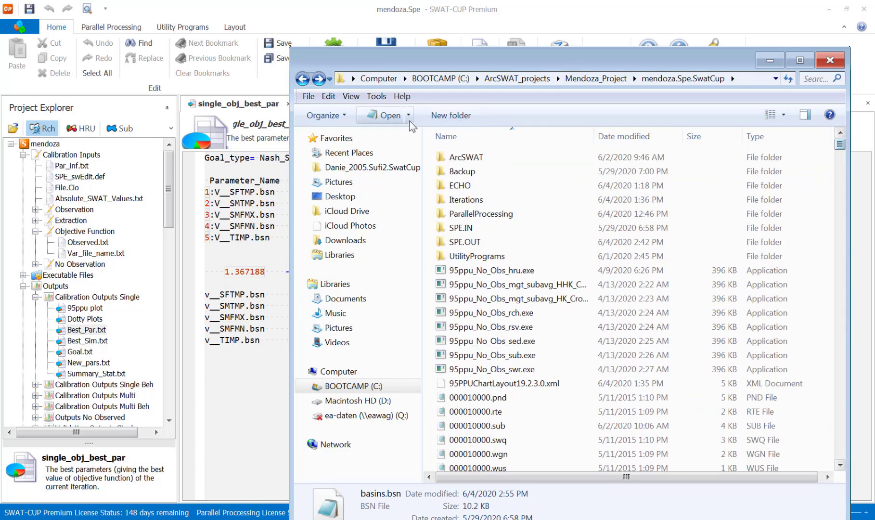
{"action": "double_click", "coordinate": [463, 170]}
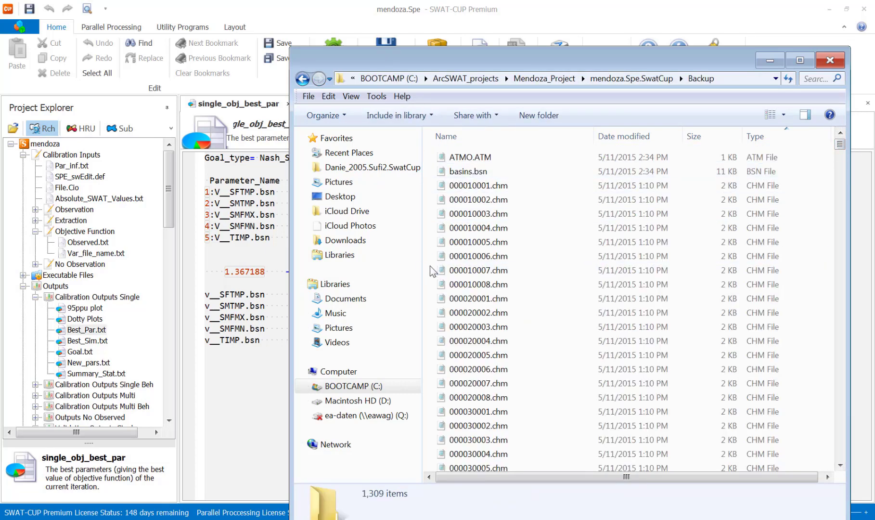
{"action": "right_click", "coordinate": [427, 268]}
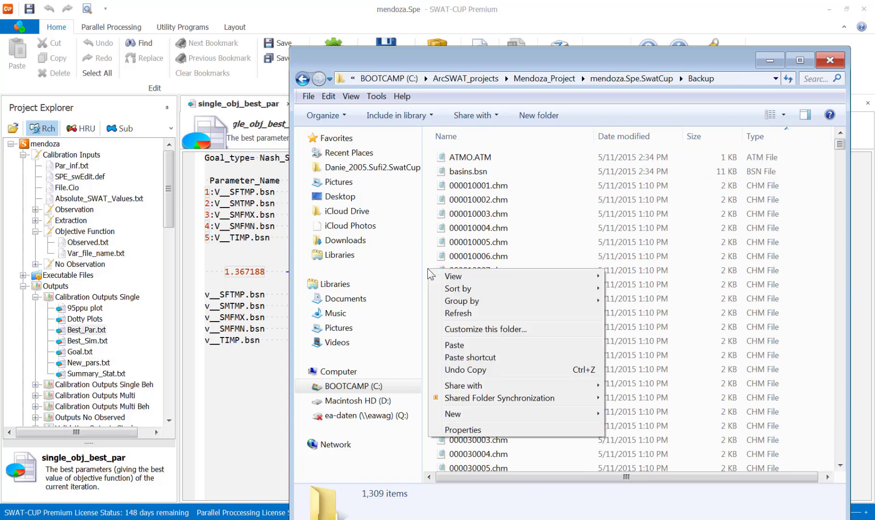
{"action": "left_click", "coordinate": [464, 343]}
{"action": "left_click", "coordinate": [398, 170]}
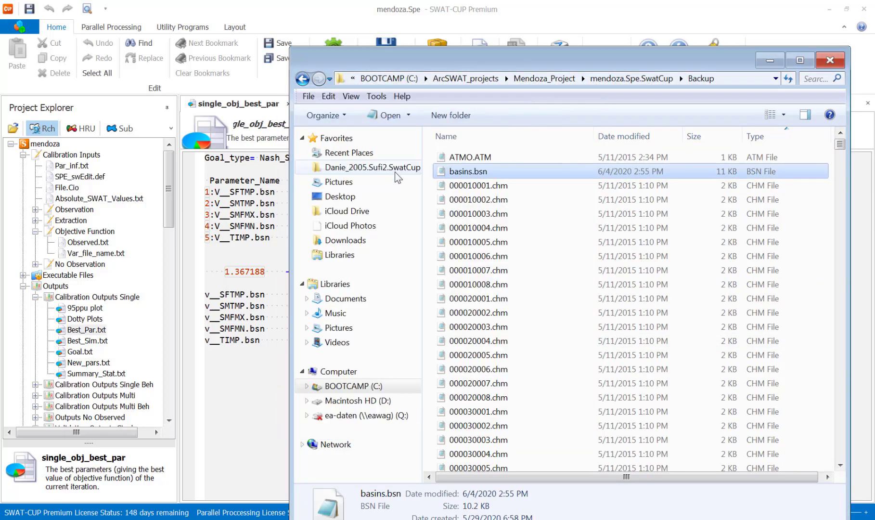
{"action": "left_click", "coordinate": [771, 57]}
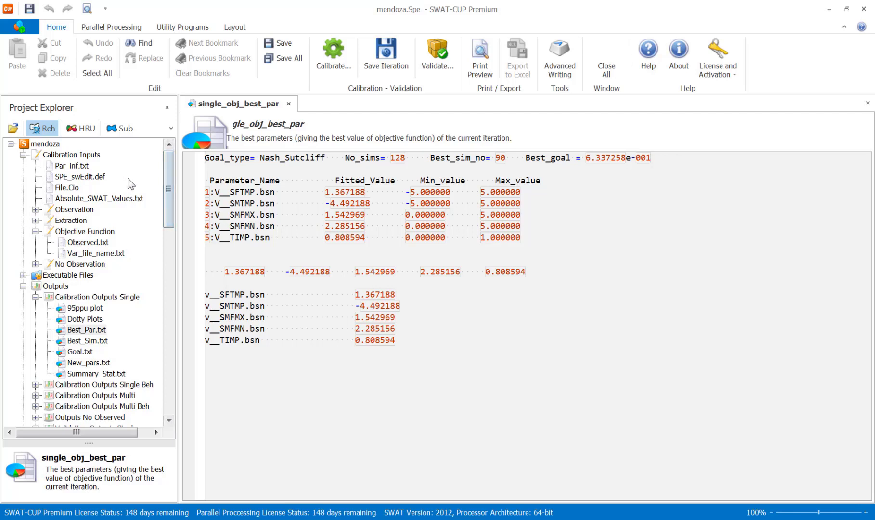
- Open Par_inf.txt from the Calibration Inputs in its text view
{"action": "left_click", "coordinate": [77, 165]}
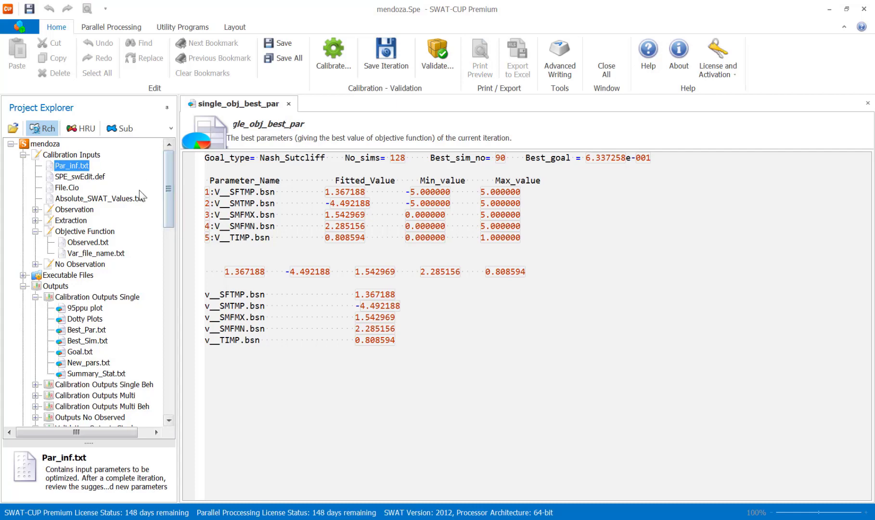
{"action": "double_click", "coordinate": [73, 166]}
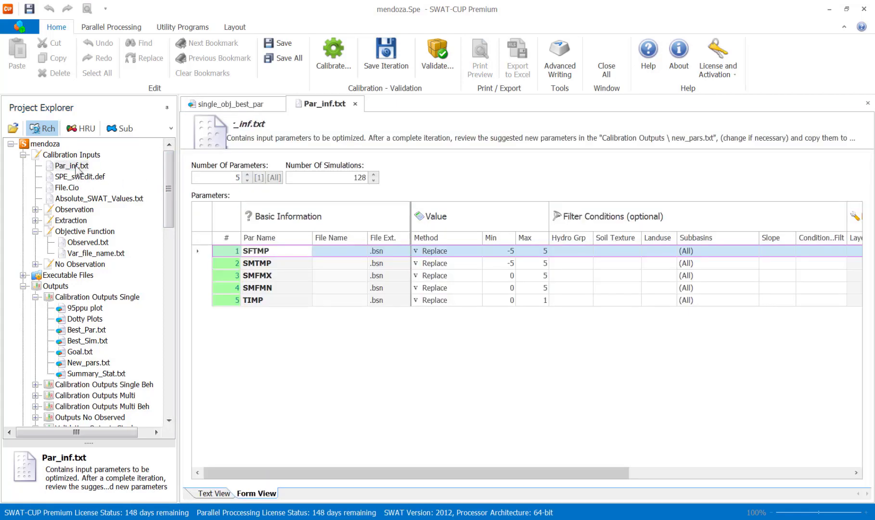
{"action": "left_click", "coordinate": [200, 495]}
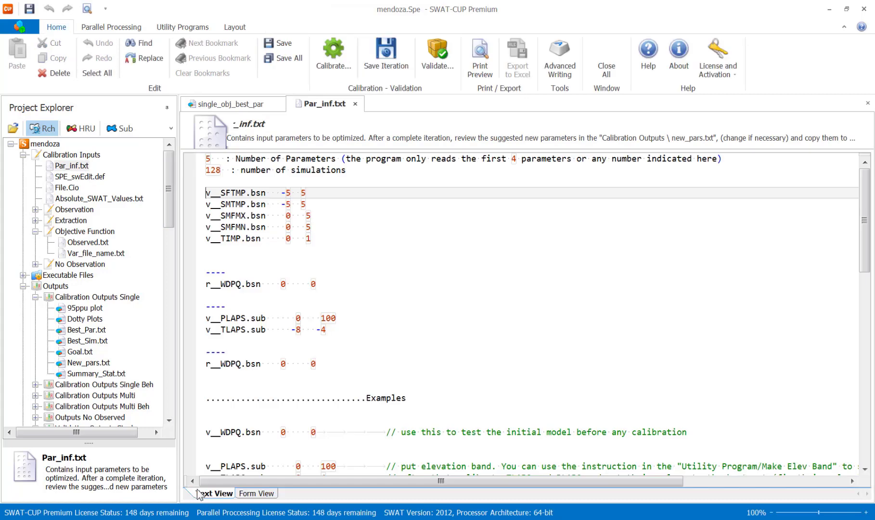
- Insert blank lines above the SFTMP parameter and place a copy of the "r__WDPQ.bsn 0 0" line there as the first parameter
{"action": "left_click", "coordinate": [263, 183]}
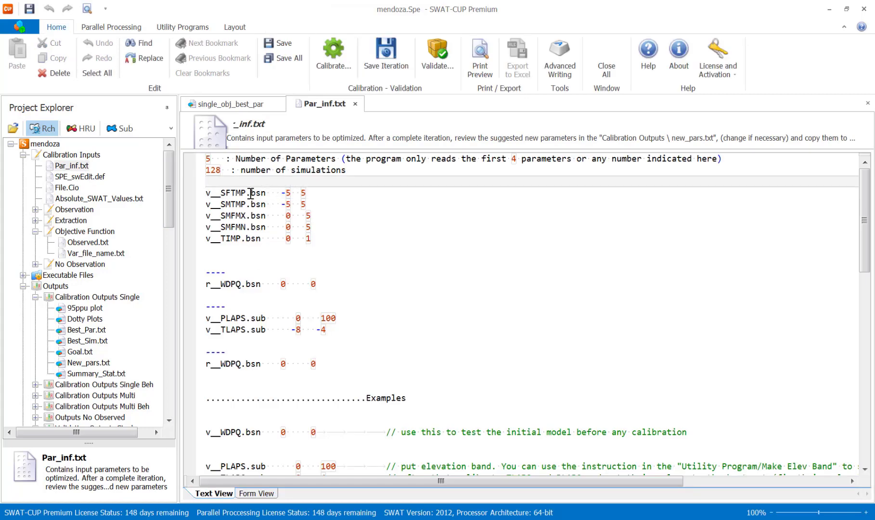
{"action": "key", "text": "Return"}
{"action": "key", "text": "Return"}
{"action": "key", "text": "Return"}
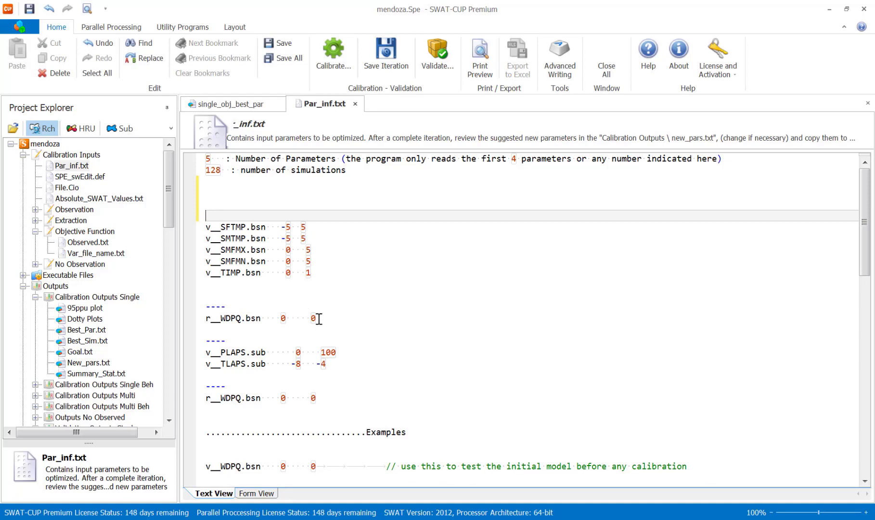
{"action": "left_click_drag", "start_coordinate": [318, 319], "coordinate": [208, 320]}
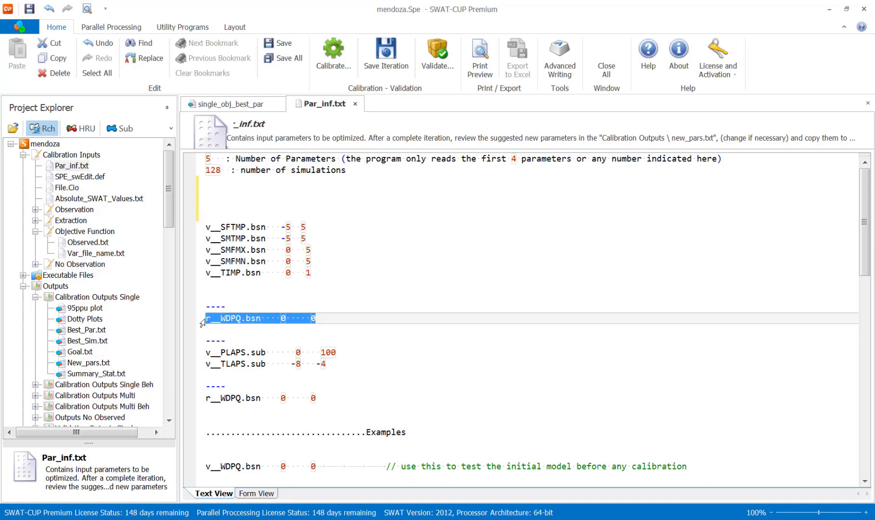
{"action": "key", "text": "ctrl+c"}
{"action": "left_click", "coordinate": [237, 201]}
{"action": "key", "text": "ctrl+v"}
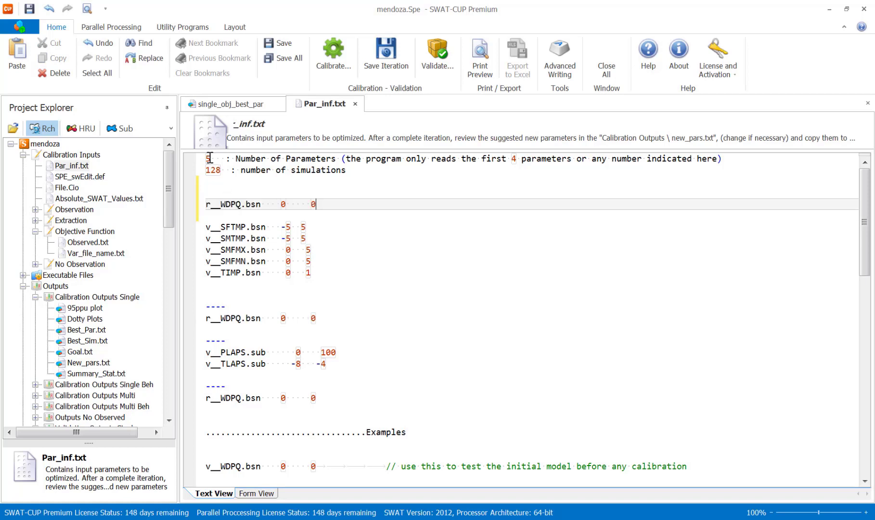
- Set both the number of parameters and the number of simulations in Par_inf.txt to 1
{"action": "left_click_drag", "start_coordinate": [210, 158], "coordinate": [204, 161]}
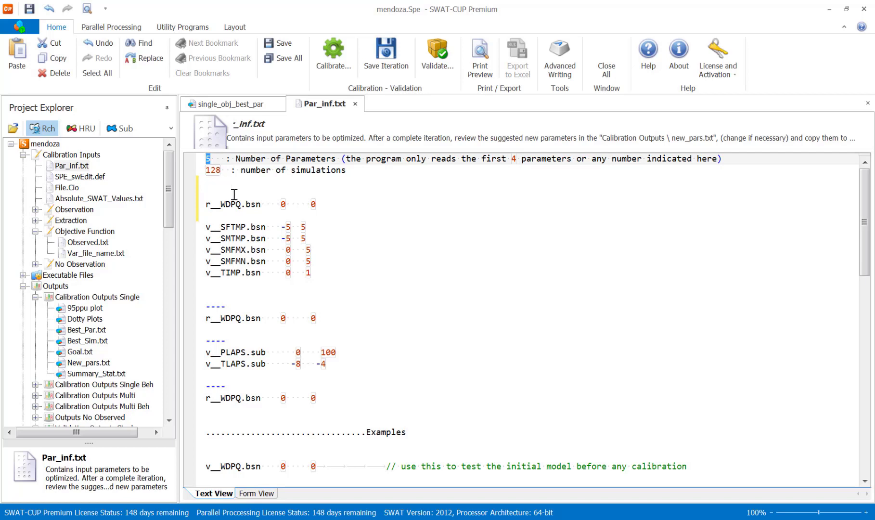
{"action": "type", "text": "1"}
{"action": "left_click_drag", "start_coordinate": [222, 169], "coordinate": [206, 169]}
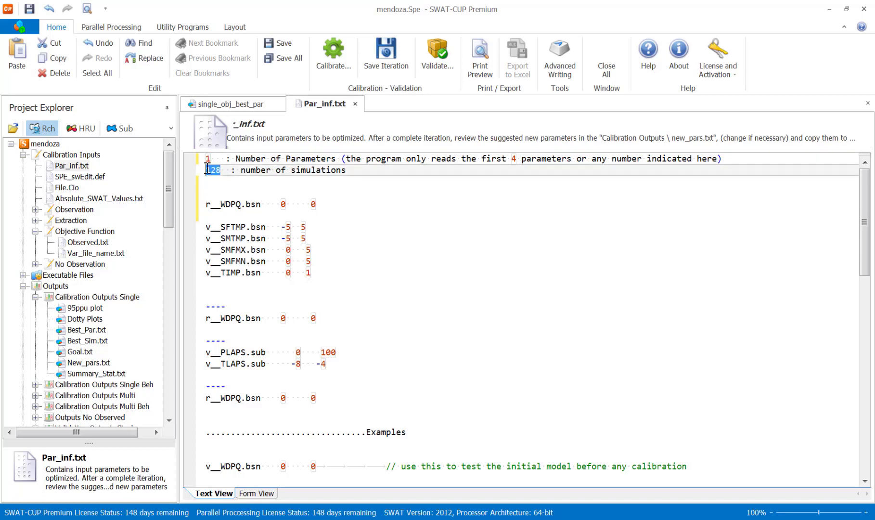
{"action": "type", "text": "1"}
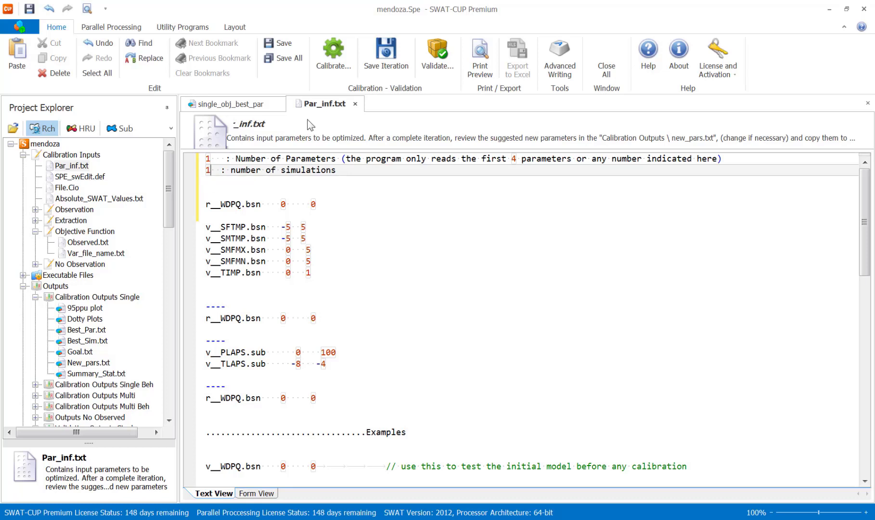
- Open SPE_swEdit.def from the Calibration Inputs and set both the starting and ending simulation numbers to 1
{"action": "double_click", "coordinate": [86, 178]}
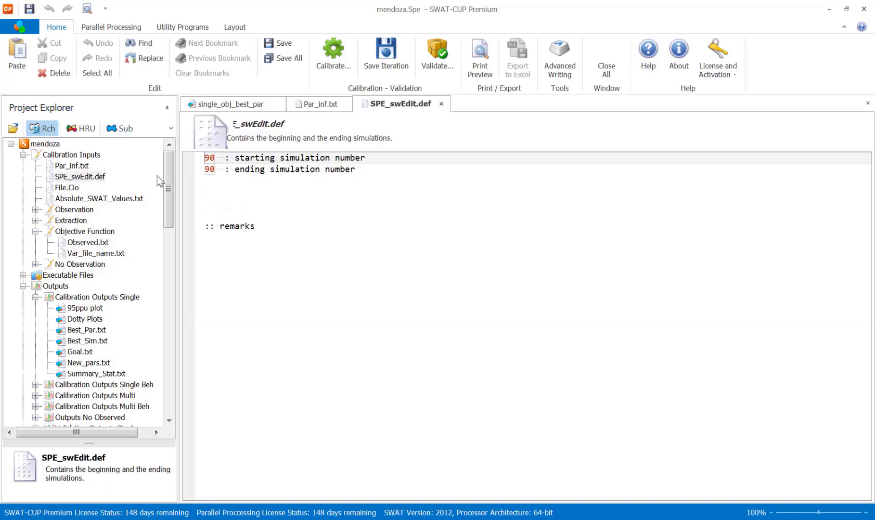
{"action": "double_click", "coordinate": [214, 157]}
{"action": "type", "text": "1"}
{"action": "double_click", "coordinate": [214, 169]}
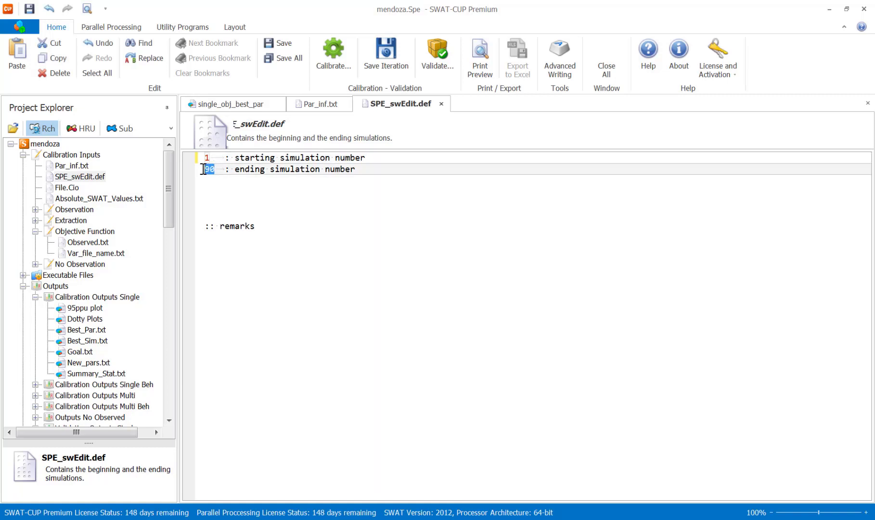
{"action": "type", "text": "1"}
- Toggle the parallel processing mode, and save and close all open files
{"action": "left_click", "coordinate": [99, 27]}
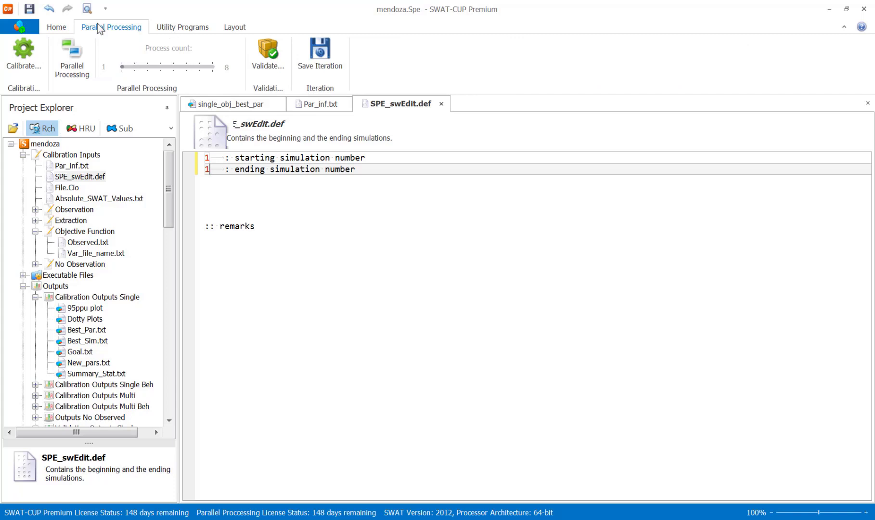
{"action": "left_click", "coordinate": [62, 58]}
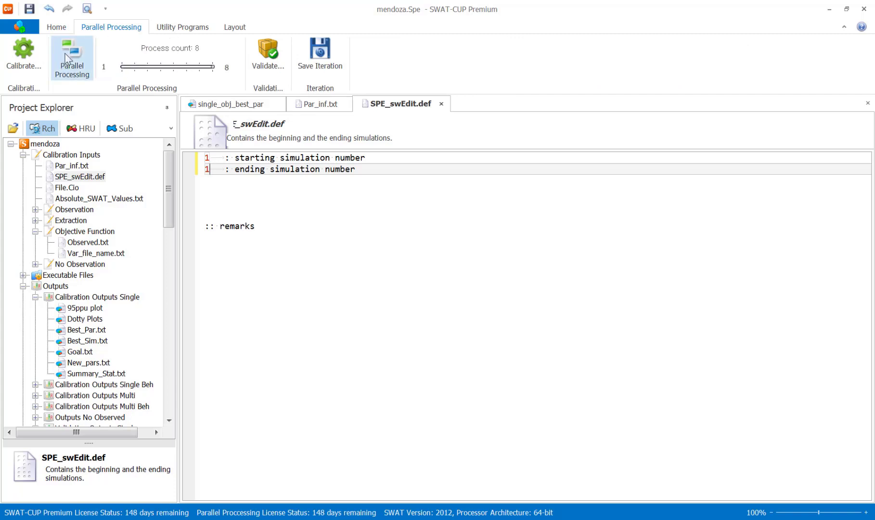
{"action": "left_click", "coordinate": [60, 27]}
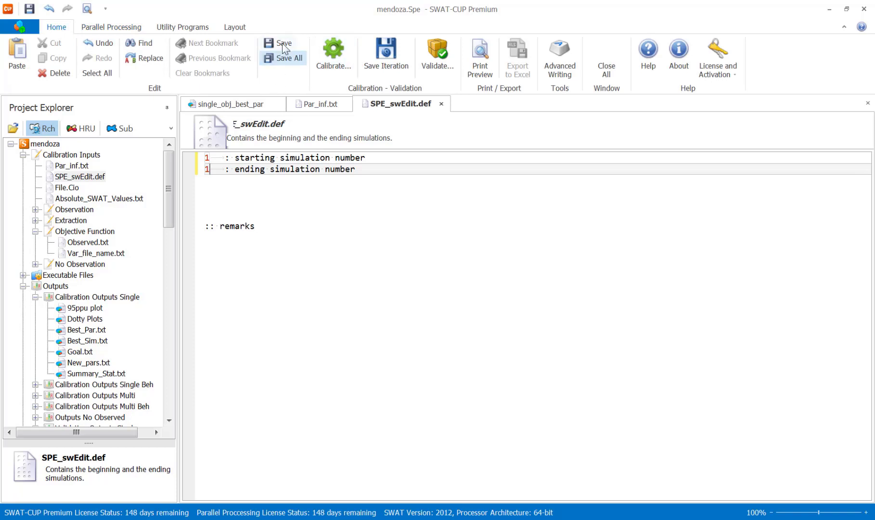
{"action": "left_click", "coordinate": [279, 59]}
{"action": "left_click", "coordinate": [606, 72]}
- Execute SPE_pre.bat and SPE_run.bat for the calibration, closing each process window when it finishes
{"action": "left_click", "coordinate": [326, 57]}
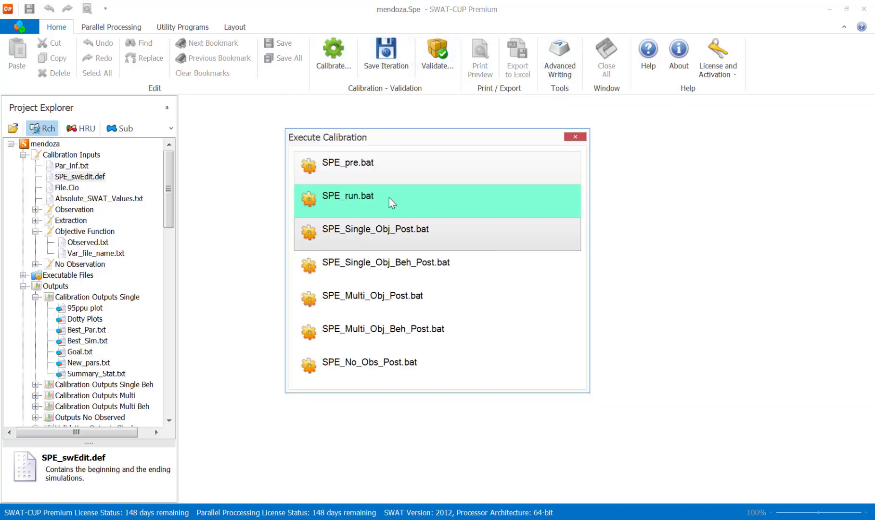
{"action": "left_click", "coordinate": [393, 160]}
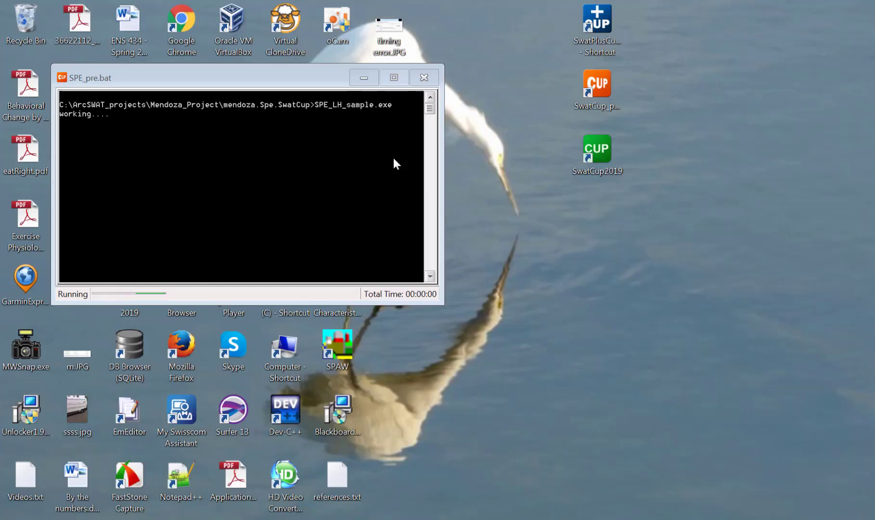
{"action": "left_click", "coordinate": [231, 207]}
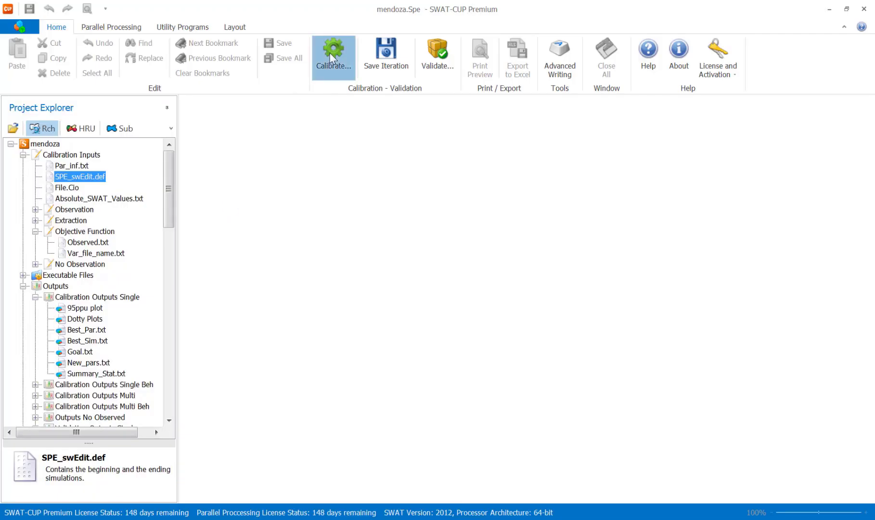
{"action": "left_click", "coordinate": [331, 53]}
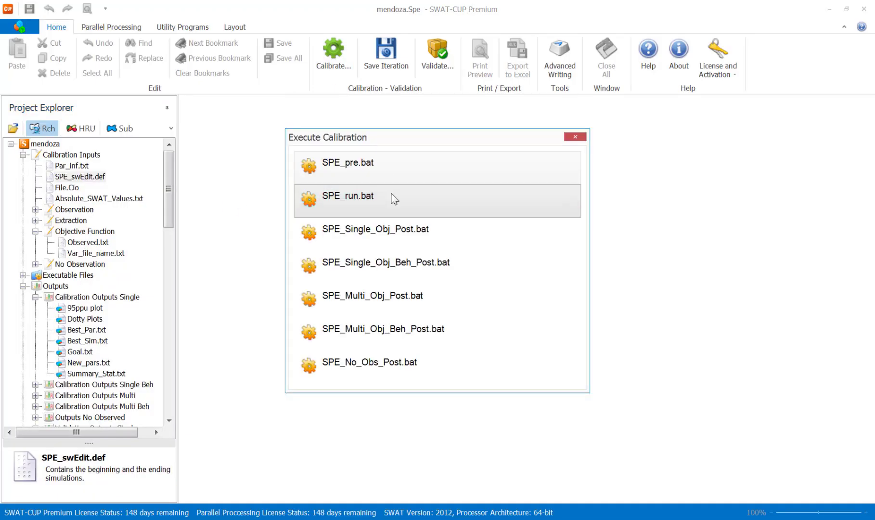
{"action": "left_click", "coordinate": [389, 191]}
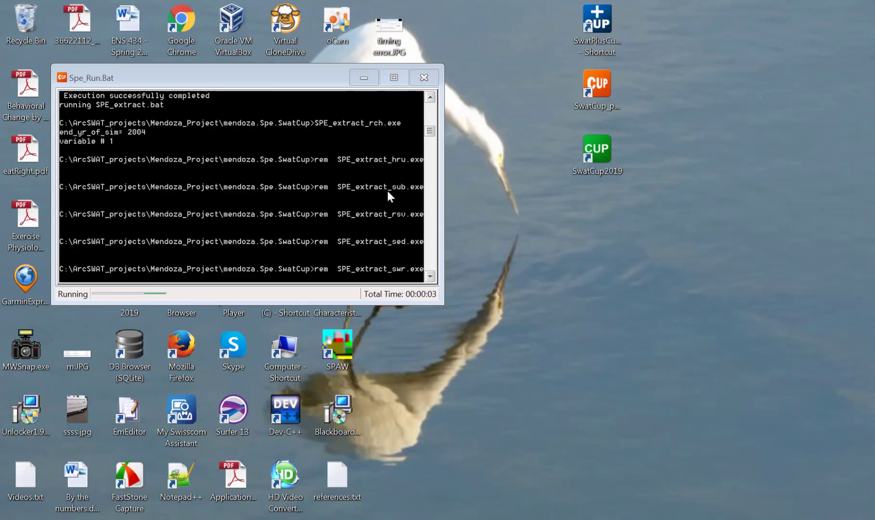
{"action": "left_click", "coordinate": [226, 207]}
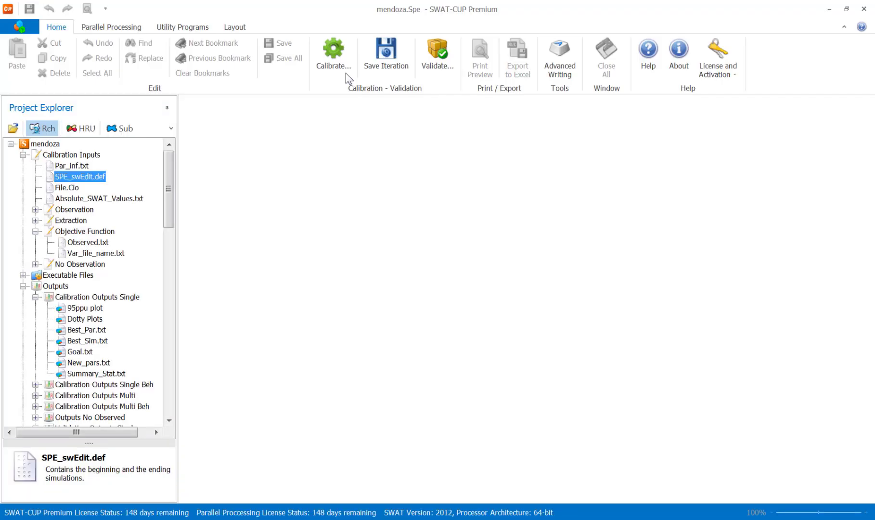
- Execute SPE_Single_Obj_Post.bat and open the 95ppu plot from the current Calibration Outputs Single
{"action": "left_click", "coordinate": [334, 56]}
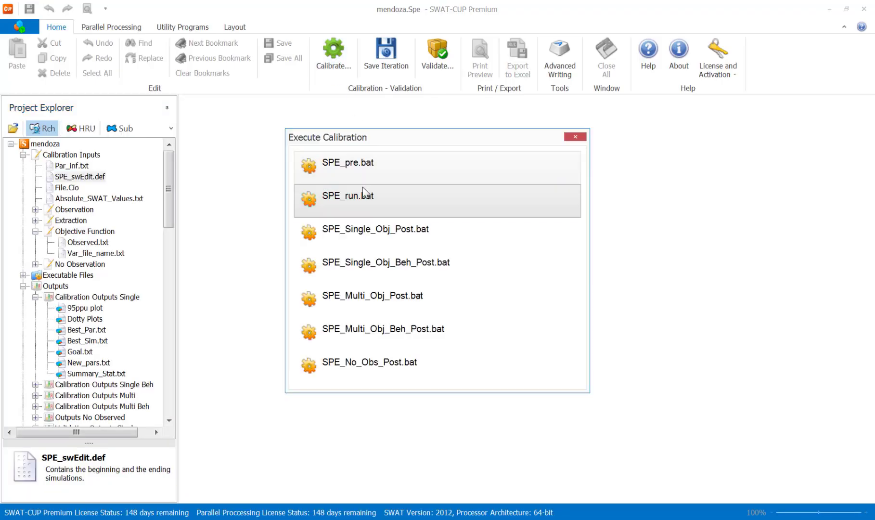
{"action": "left_click", "coordinate": [372, 231]}
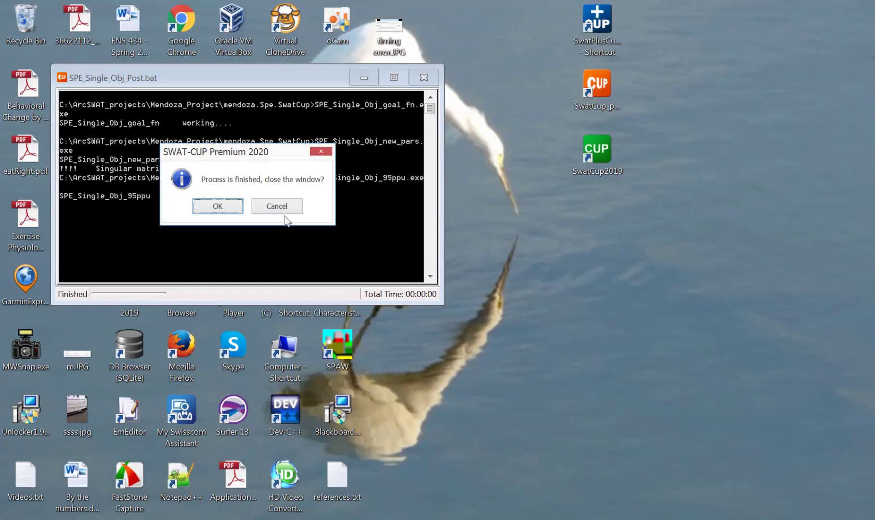
{"action": "left_click", "coordinate": [220, 203]}
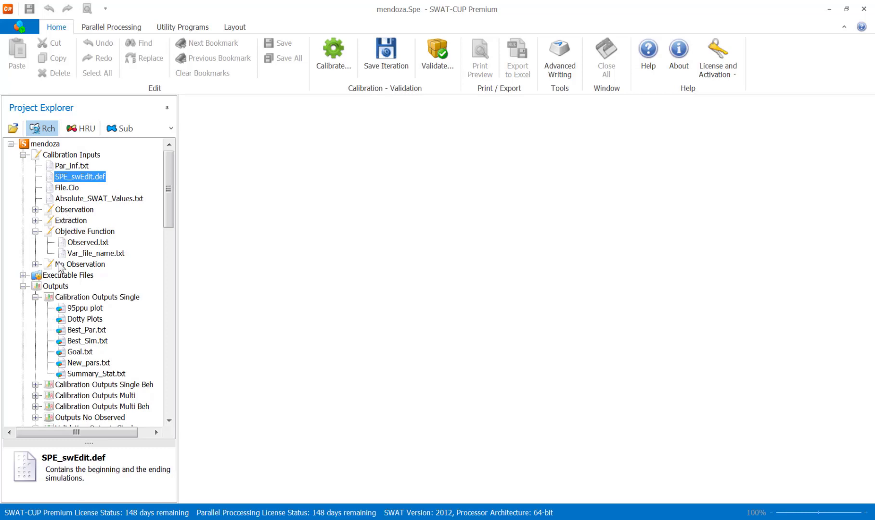
{"action": "double_click", "coordinate": [75, 310]}
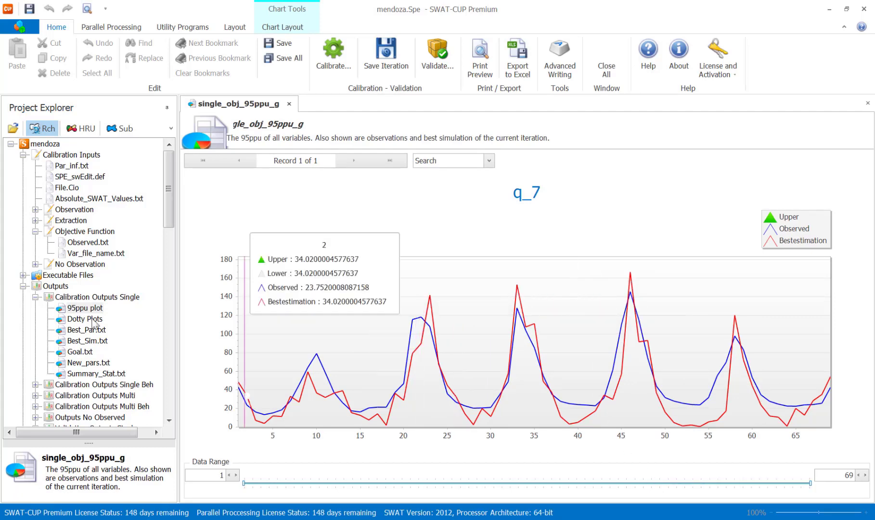
- Open the single-objective 95ppu plot of the saved Iter1-best iteration from the Iteration History
{"action": "left_click_drag", "start_coordinate": [168, 197], "coordinate": [171, 397]}
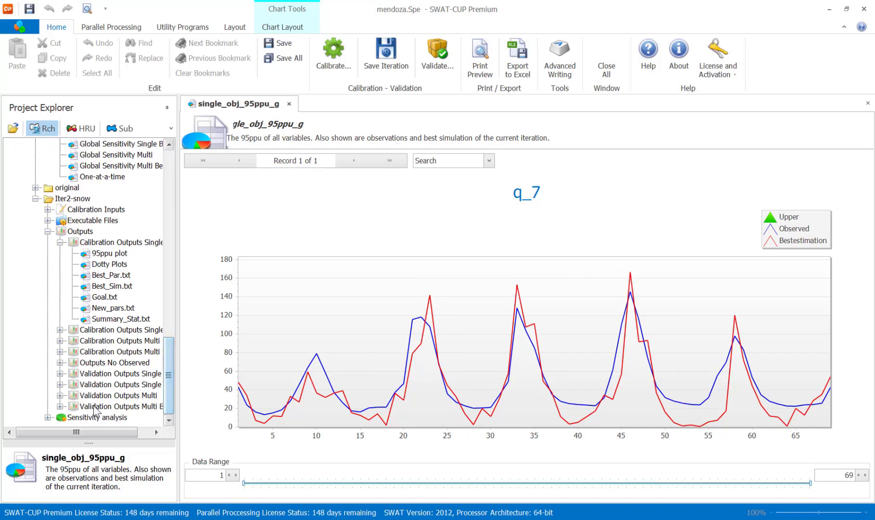
{"action": "left_click", "coordinate": [46, 231]}
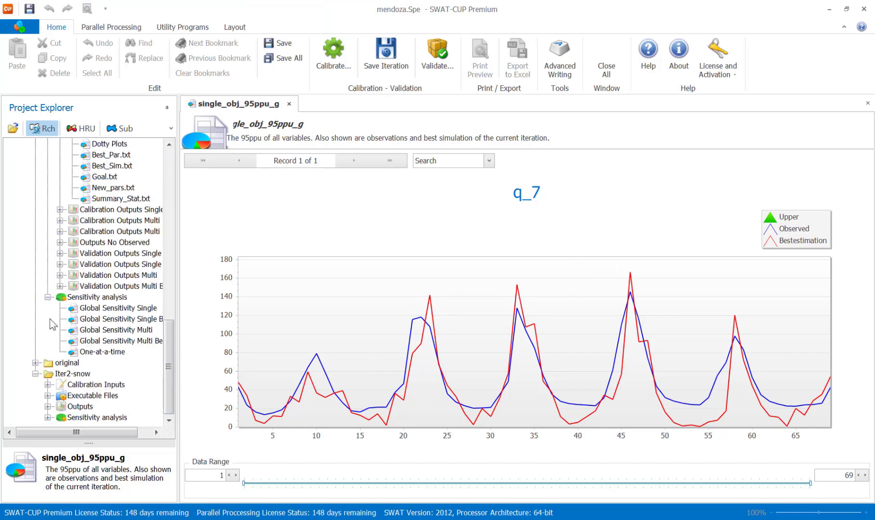
{"action": "left_click_drag", "start_coordinate": [170, 338], "coordinate": [169, 273]}
{"action": "left_click", "coordinate": [35, 265]}
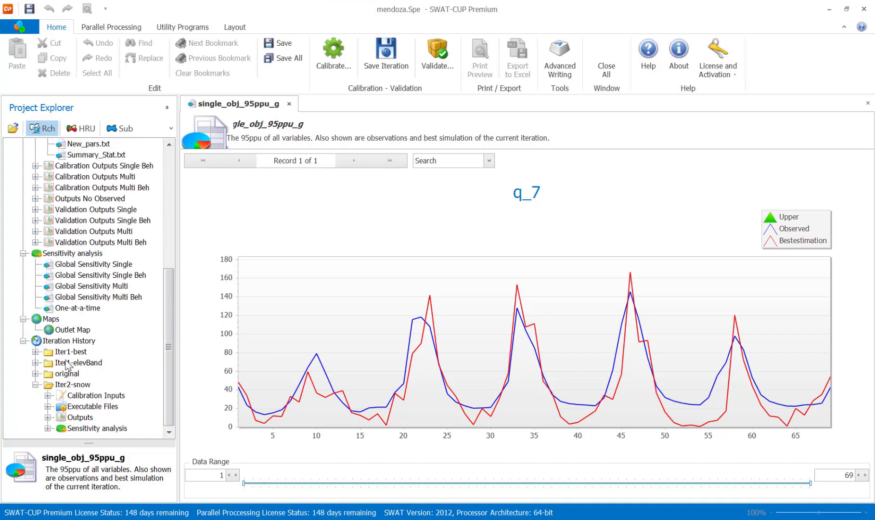
{"action": "left_click", "coordinate": [35, 351]}
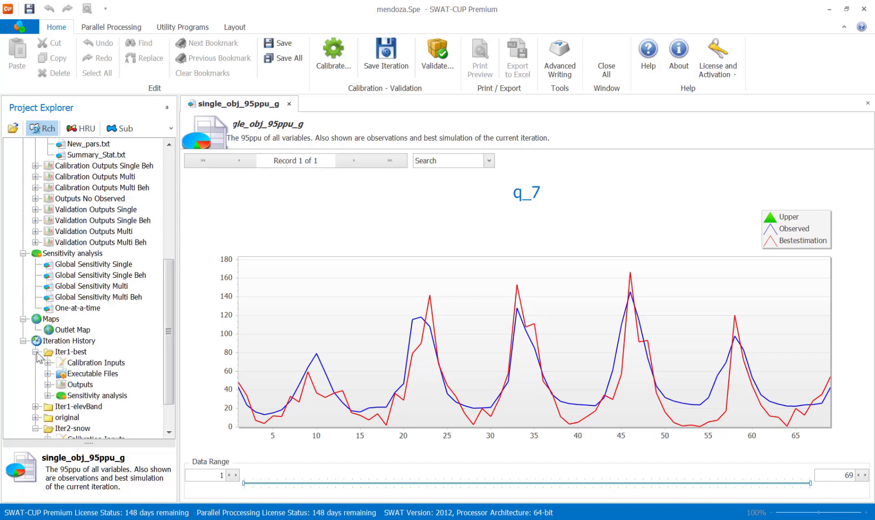
{"action": "left_click", "coordinate": [47, 385]}
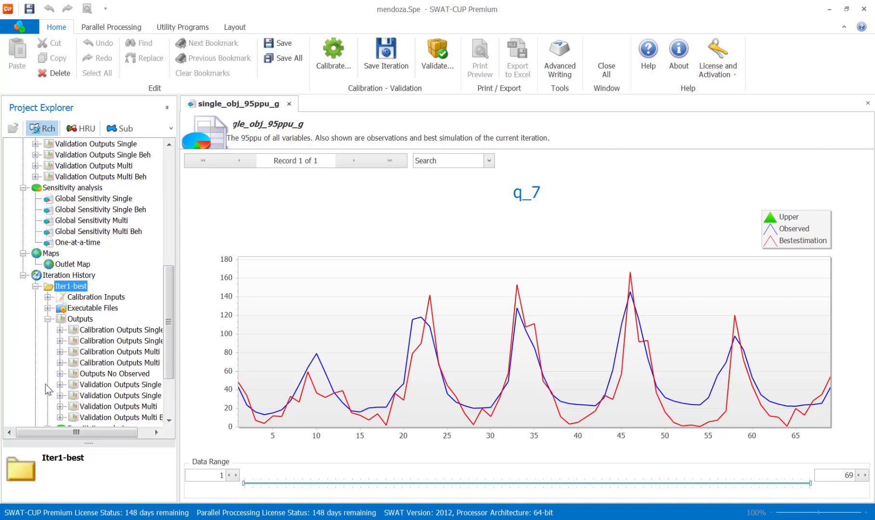
{"action": "left_click", "coordinate": [60, 329]}
{"action": "left_click", "coordinate": [98, 341]}
{"action": "double_click", "coordinate": [98, 340]}
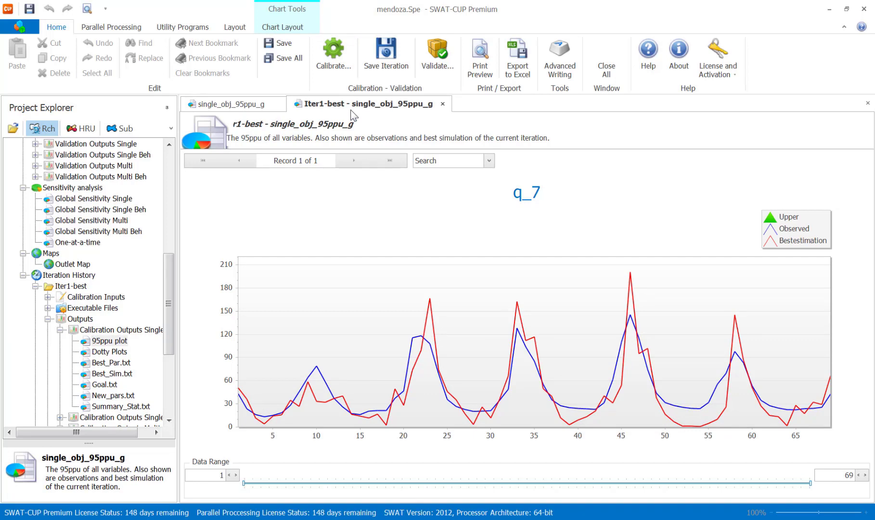
- Compare the current 95ppu plot with the Iter1-best one, examining the peaks and low flows
{"action": "left_click", "coordinate": [252, 107]}
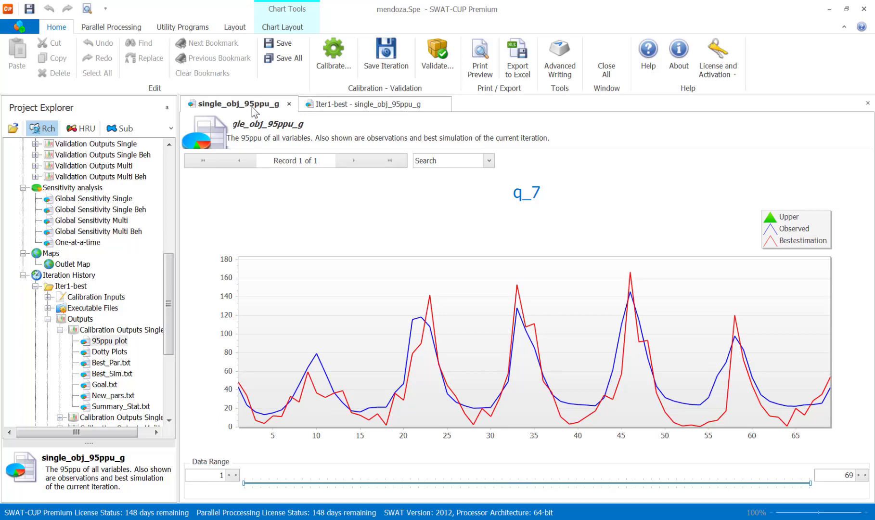
{"action": "left_click", "coordinate": [330, 107]}
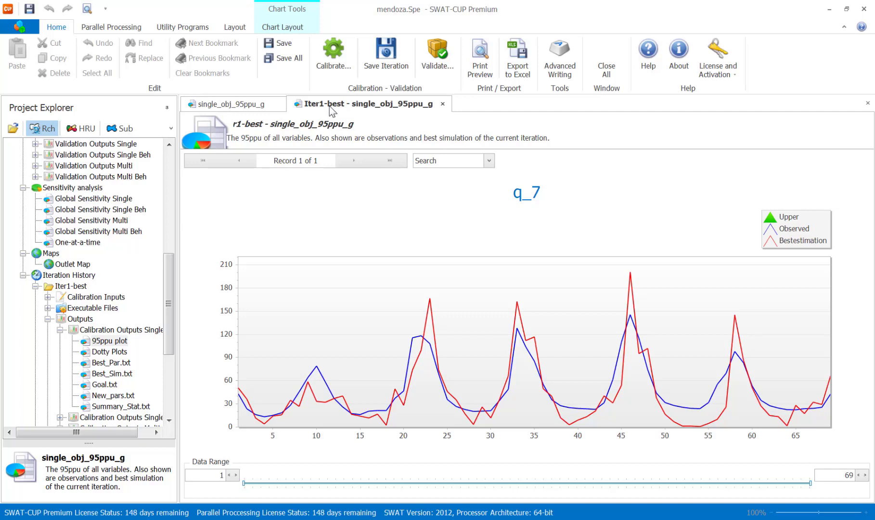
{"action": "left_click", "coordinate": [250, 108]}
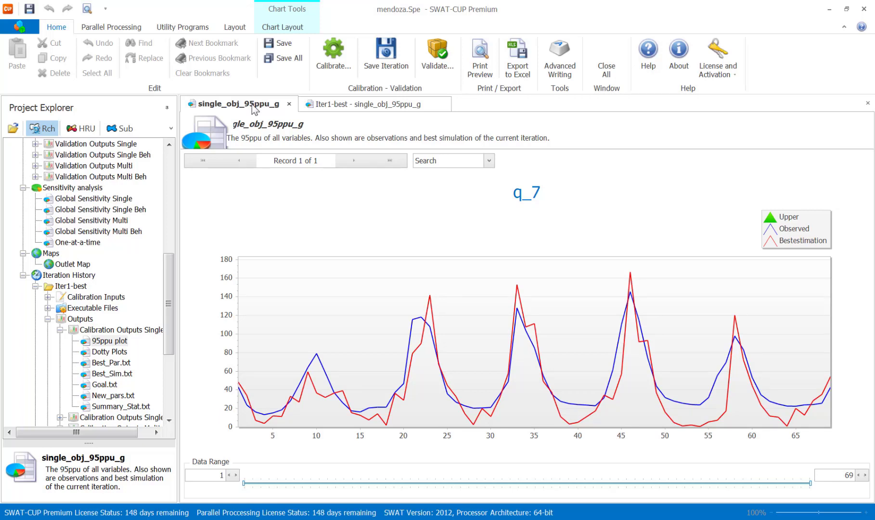
{"action": "mouse_move", "coordinate": [577, 422]}
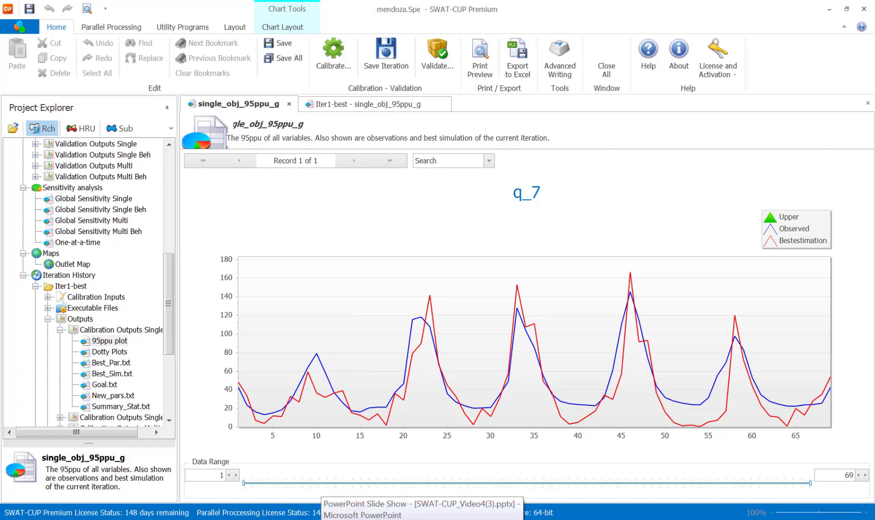
- Switch to the PowerPoint slide show, review the basin map on the Recap Video 4 slide, and return to the 95ppu plot in SWAT-CUP
{"action": "left_click", "coordinate": [352, 519]}
{"action": "scroll", "coordinate": [349, 293], "scroll_direction": "up", "scroll_amount": 4}
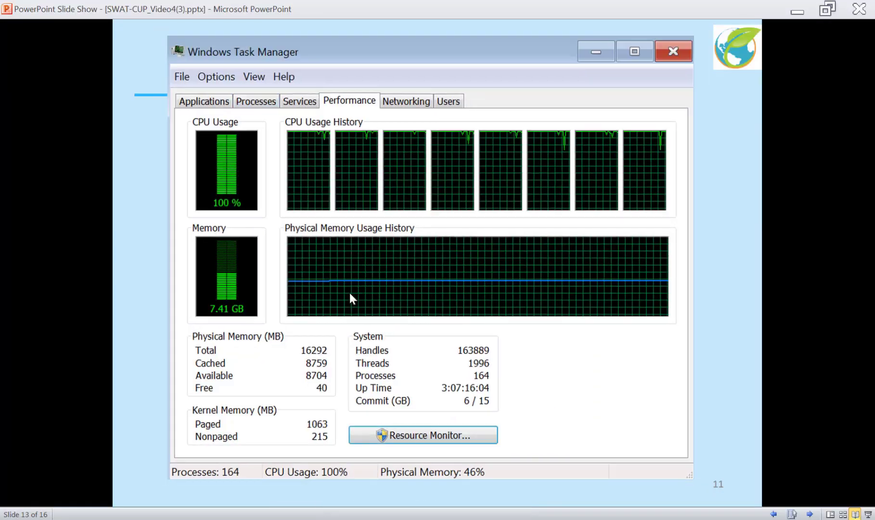
{"action": "scroll", "coordinate": [350, 294], "scroll_direction": "up", "scroll_amount": 2}
{"action": "scroll", "coordinate": [350, 293], "scroll_direction": "up", "scroll_amount": 4}
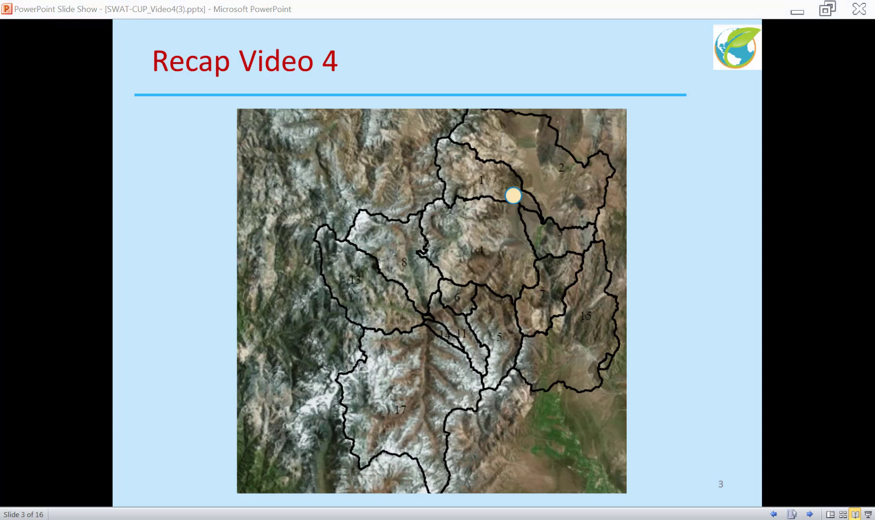
{"action": "key", "text": "alt+Tab"}
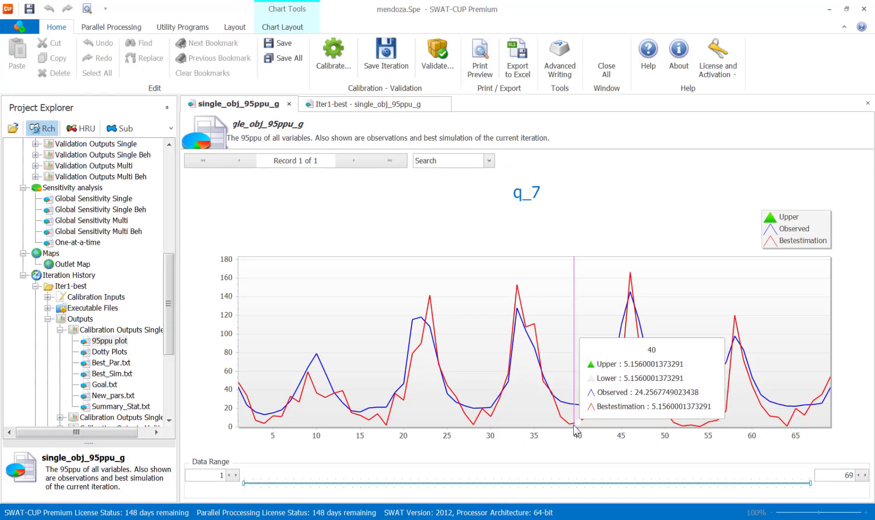
{"action": "mouse_move", "coordinate": [789, 431]}
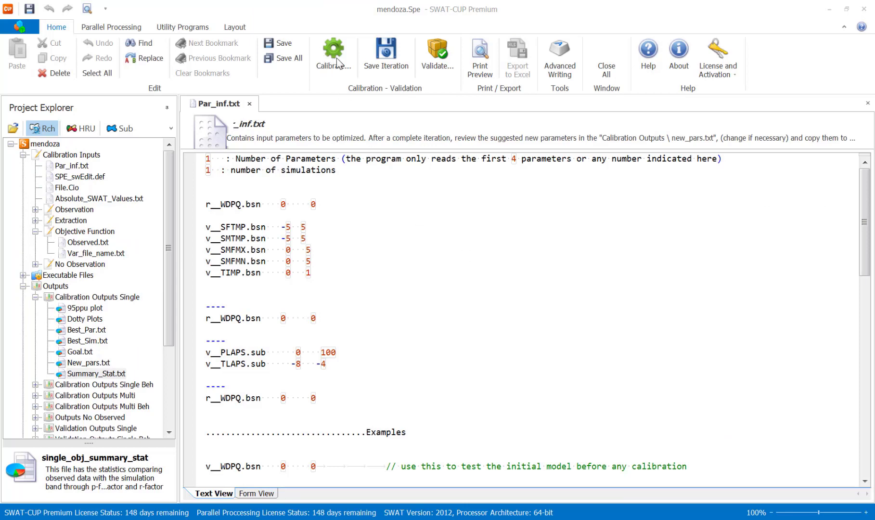
- Save the current run as a new iteration named Iter2-best
{"action": "left_click", "coordinate": [378, 60]}
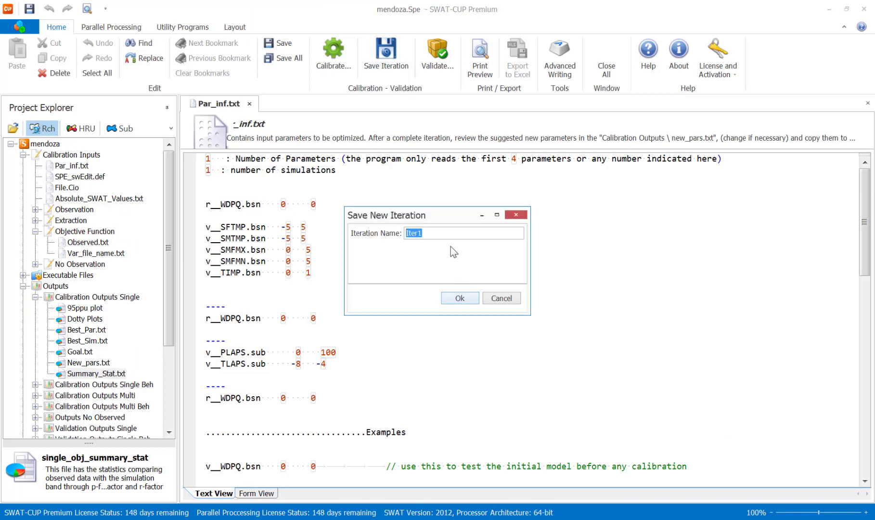
{"action": "key", "text": "End"}
{"action": "key", "text": "BackSpace"}
{"action": "type", "text": "2"}
{"action": "type", "text": "best"}
{"action": "left_click", "coordinate": [474, 296]}
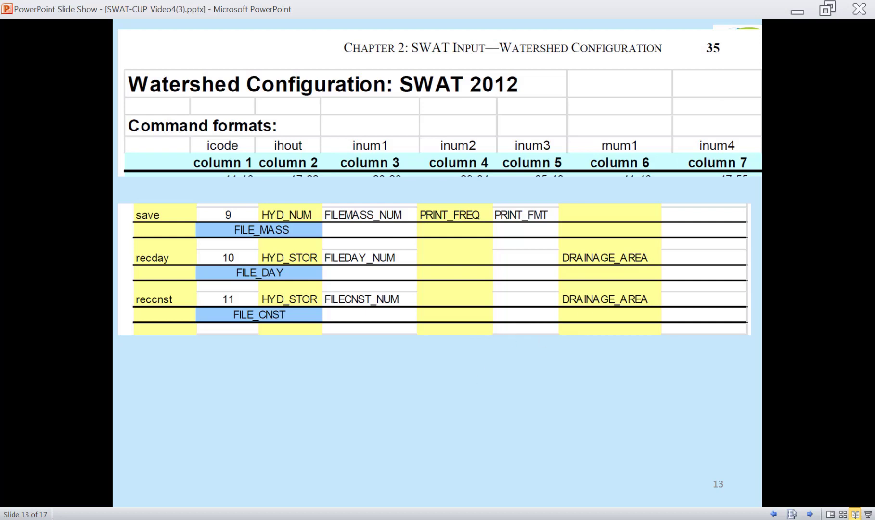
- Switch back to SWAT-CUP and open the project's mendoza.Spe.SwatCup folder in Windows Explorer
{"action": "key", "text": "alt+Tab"}
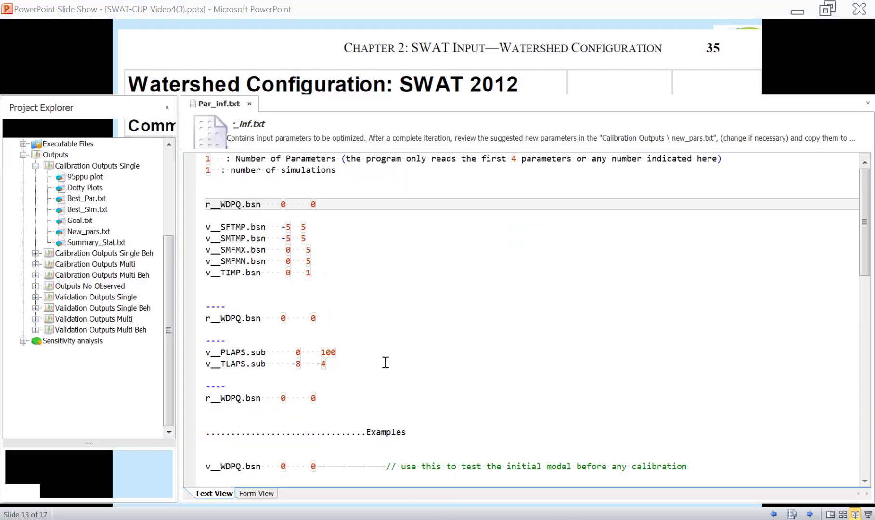
{"action": "left_click", "coordinate": [19, 28]}
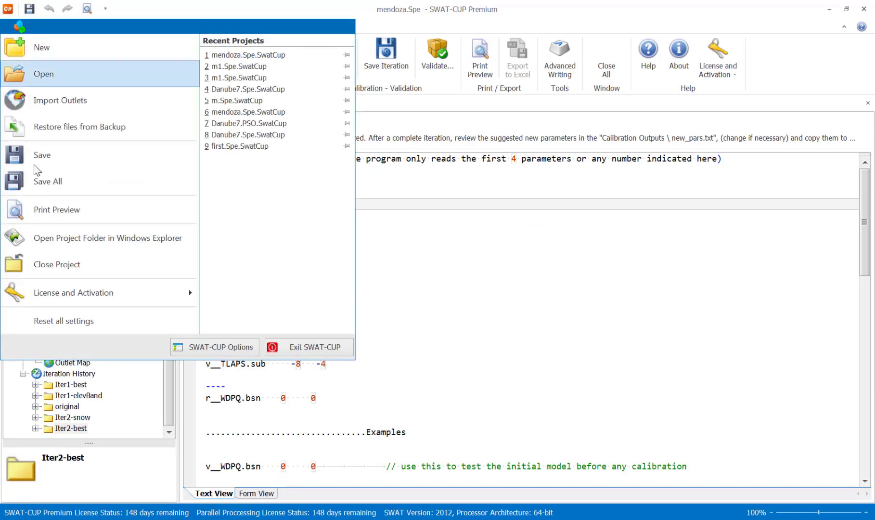
{"action": "left_click", "coordinate": [58, 238]}
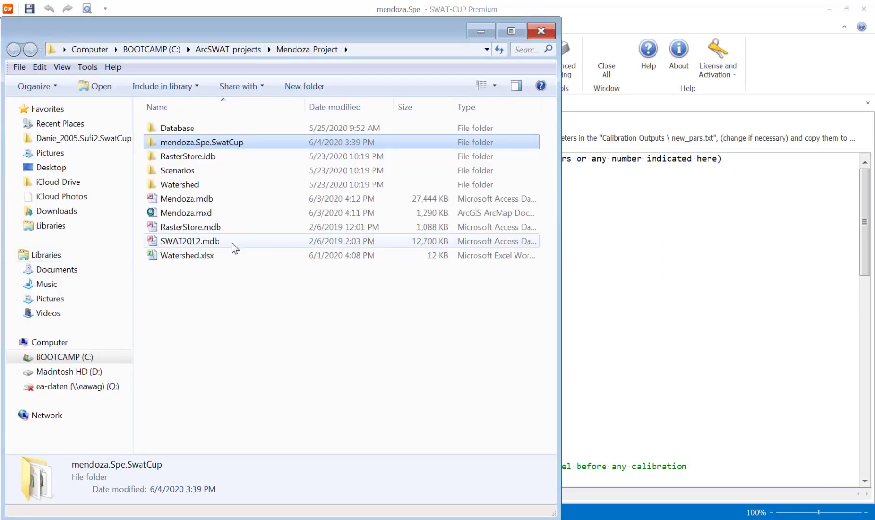
{"action": "double_click", "coordinate": [231, 143]}
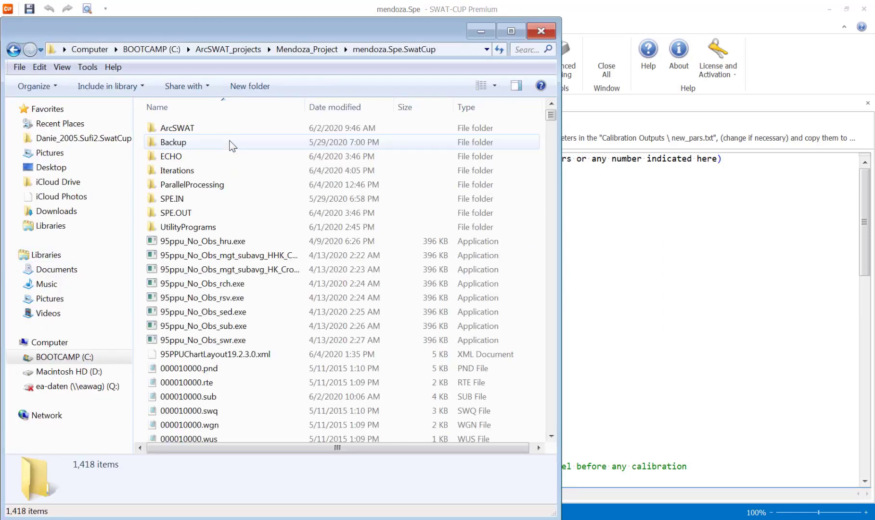
- Open fig.fig from the mendoza.Spe.SwatCup folder and insert a blank line after the 000170000.sub entry
{"action": "left_click", "coordinate": [205, 412]}
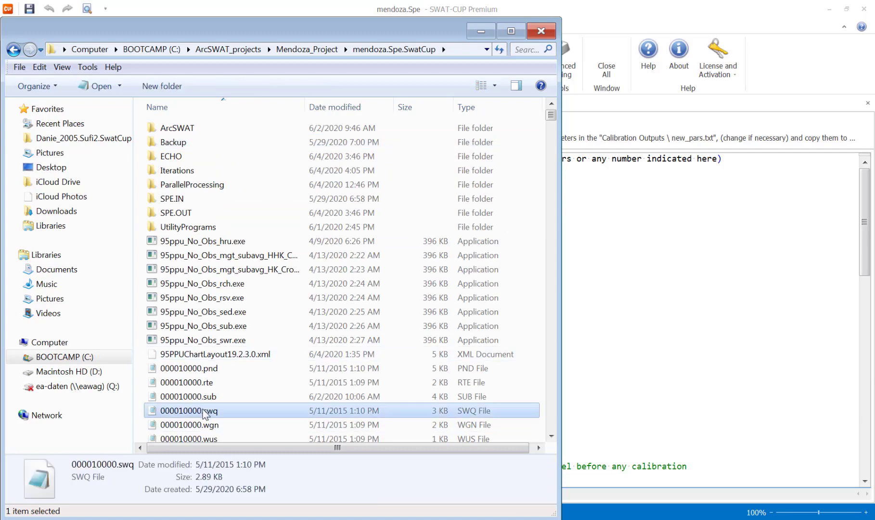
{"action": "scroll", "coordinate": [205, 413], "scroll_direction": "down", "scroll_amount": 15}
{"action": "left_click", "coordinate": [176, 139]}
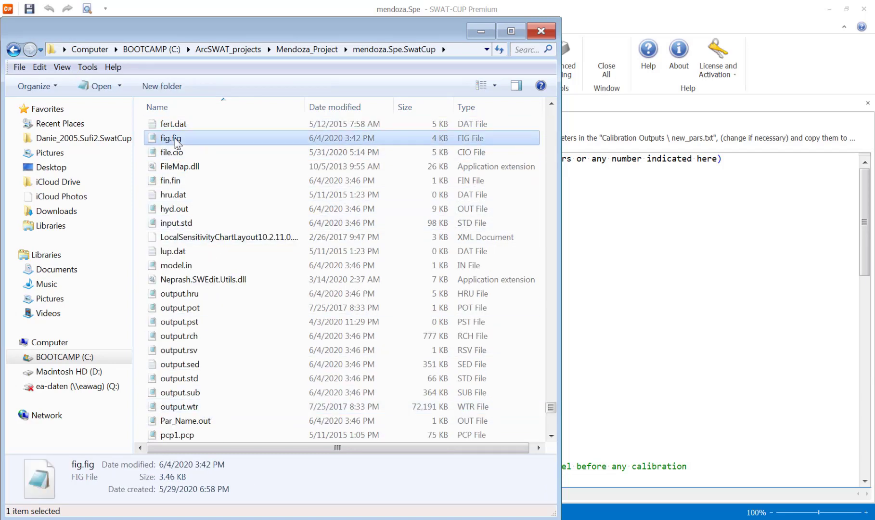
{"action": "double_click", "coordinate": [176, 139]}
{"action": "scroll", "coordinate": [293, 438], "scroll_direction": "down", "scroll_amount": 2}
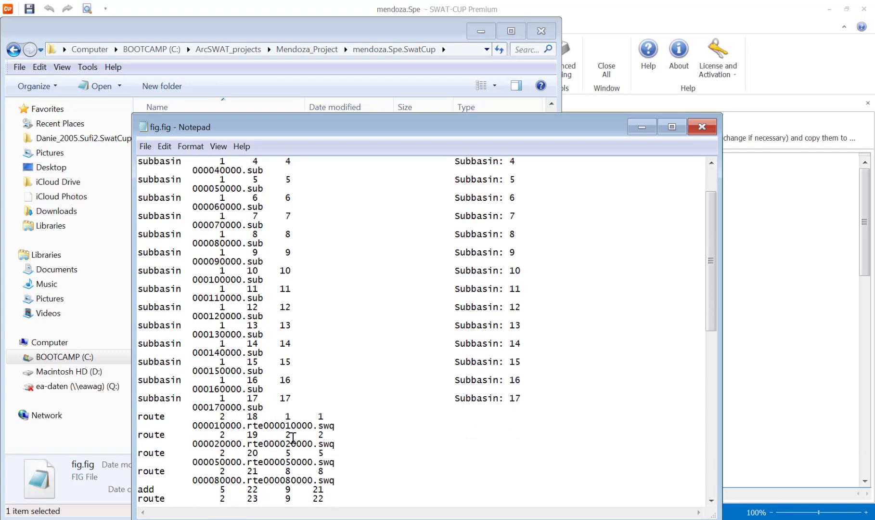
{"action": "scroll", "coordinate": [293, 438], "scroll_direction": "down", "scroll_amount": 2}
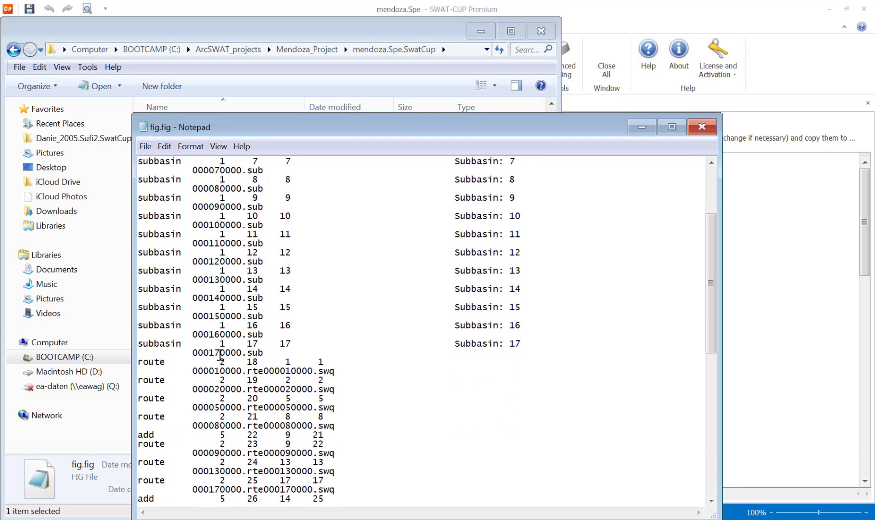
{"action": "left_click", "coordinate": [270, 354]}
{"action": "key", "text": "Return"}
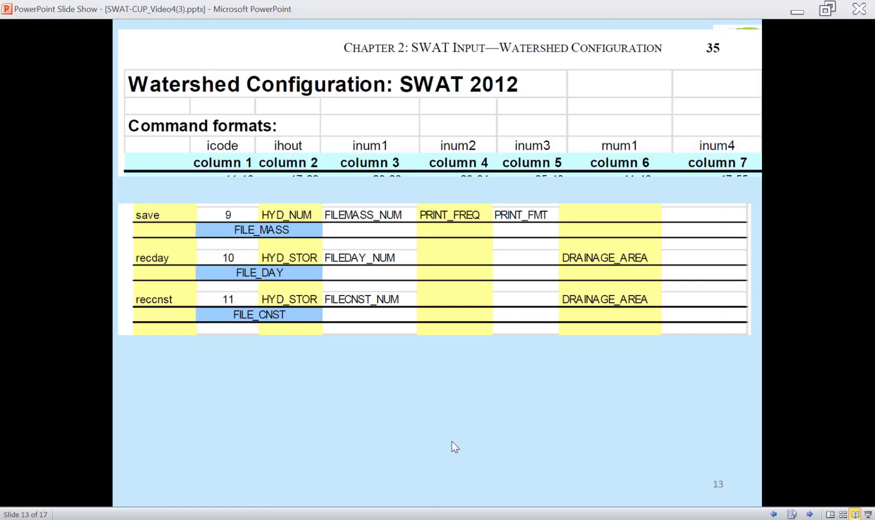
- In the PowerPoint slide show, review the watershed command formats and the reccnst example, and leave the show on slide 14
{"action": "left_click", "coordinate": [453, 446]}
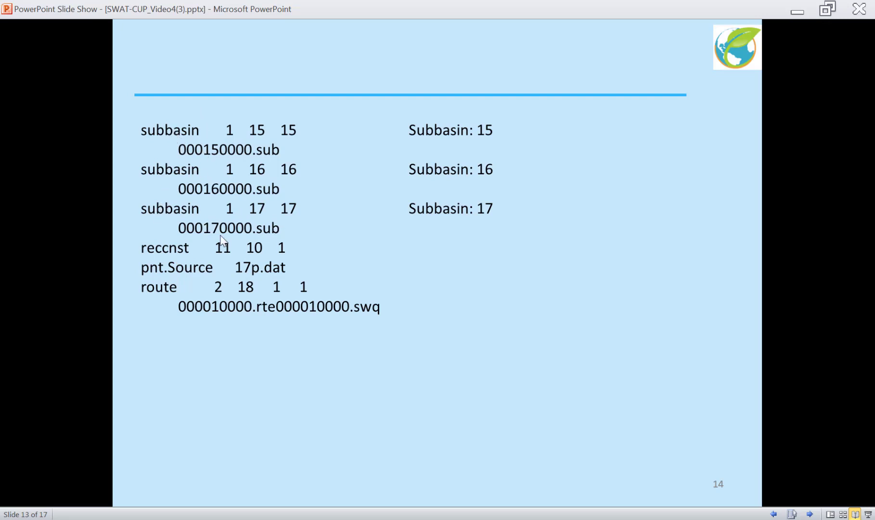
{"action": "left_click", "coordinate": [146, 251]}
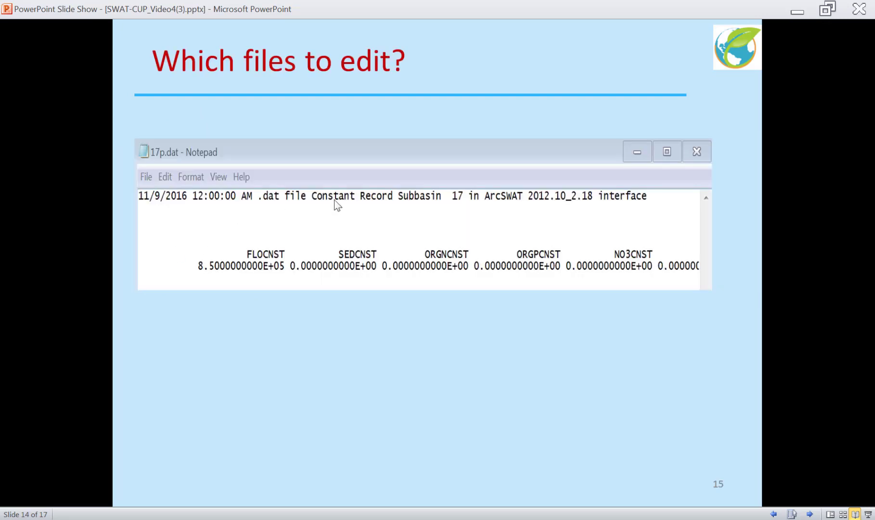
{"action": "key", "text": "Left"}
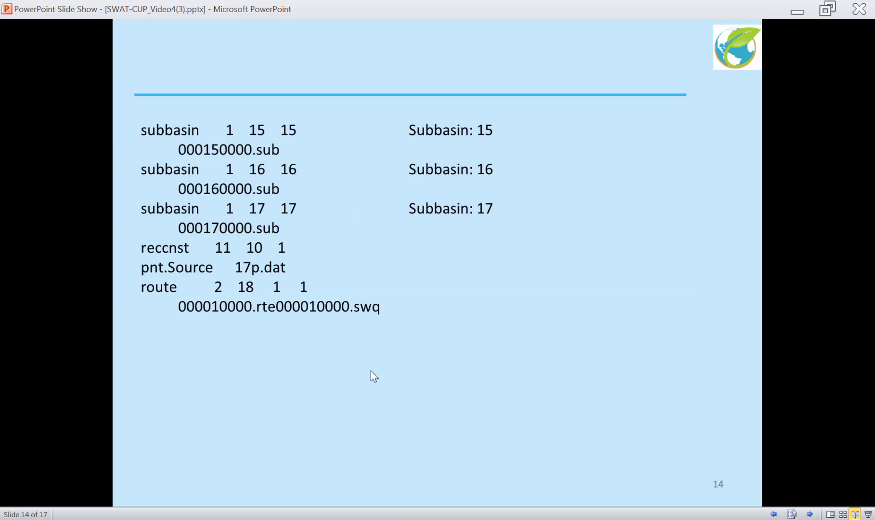
{"action": "key", "text": "Escape"}
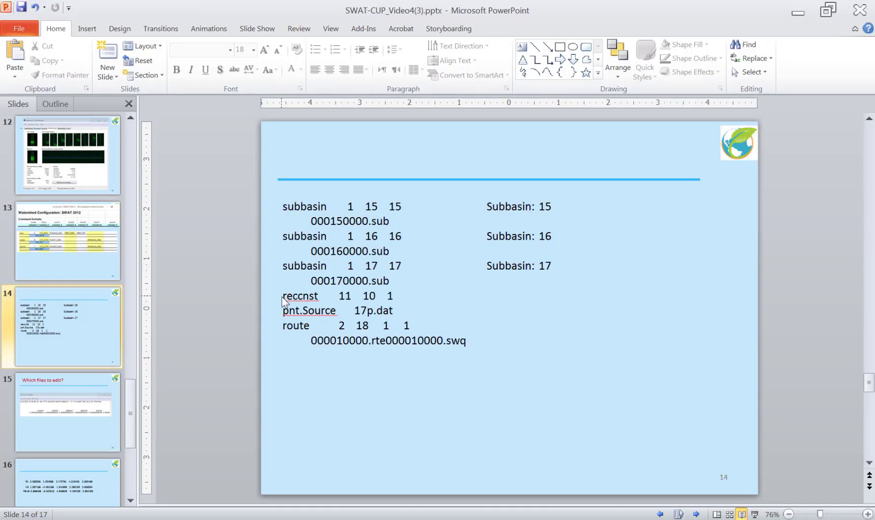
- Copy the "reccnst 11 10 1" and "pnt.Source 17p.dat" lines from slide 14 into fig.fig below the subbasin 17 entry
{"action": "left_click_drag", "start_coordinate": [285, 298], "coordinate": [394, 300]}
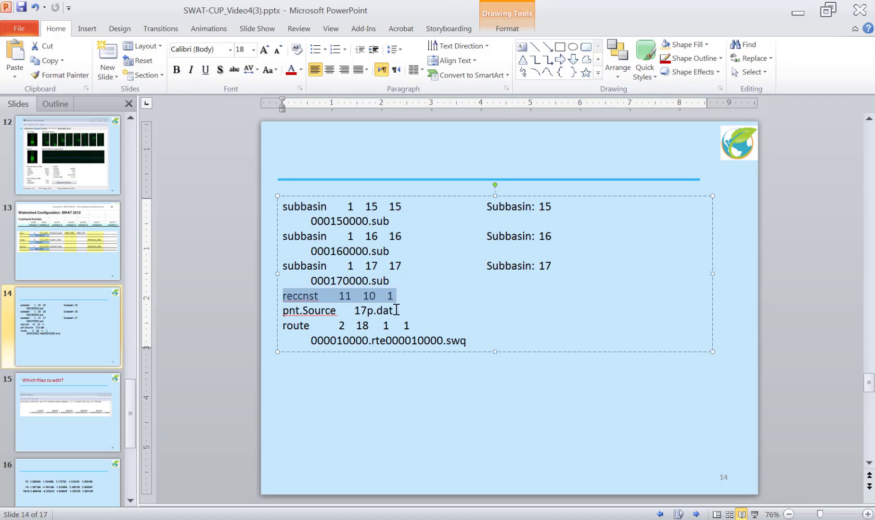
{"action": "left_click", "coordinate": [396, 310], "text": "shift"}
{"action": "key", "text": "ctrl+c"}
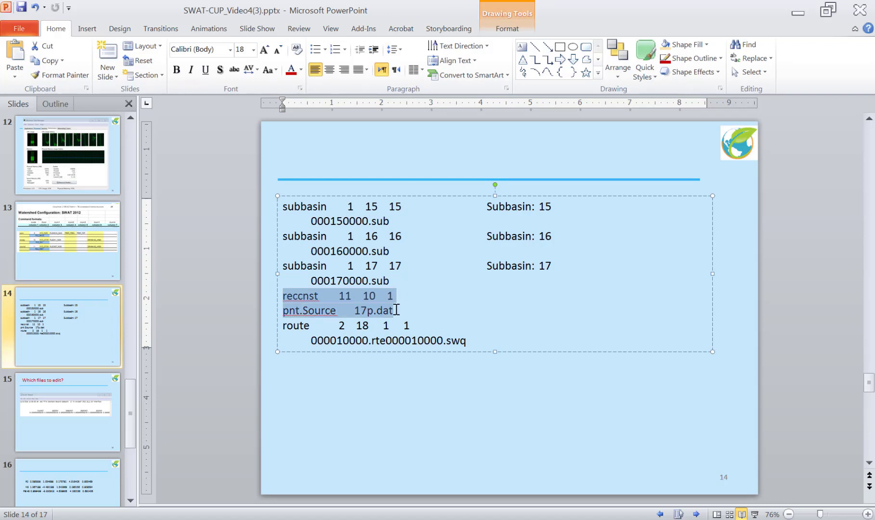
{"action": "left_click", "coordinate": [797, 14]}
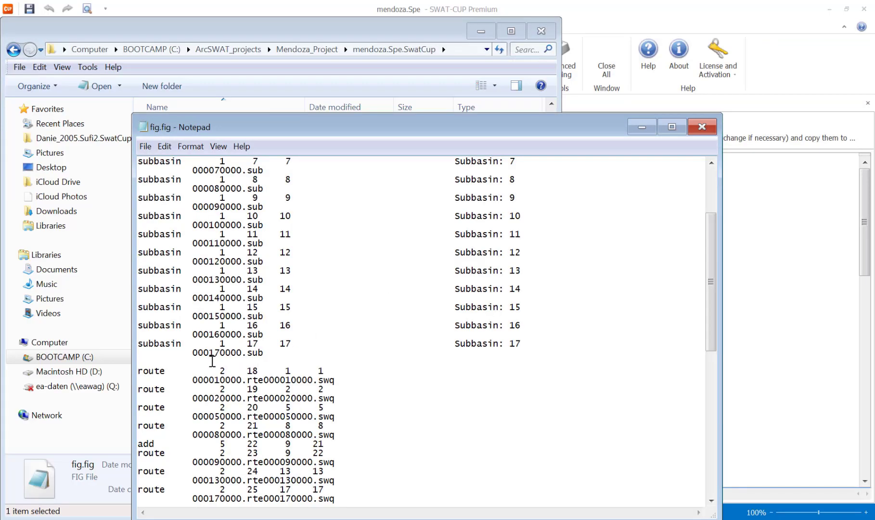
{"action": "left_click", "coordinate": [209, 361]}
{"action": "key", "text": "ctrl+v"}
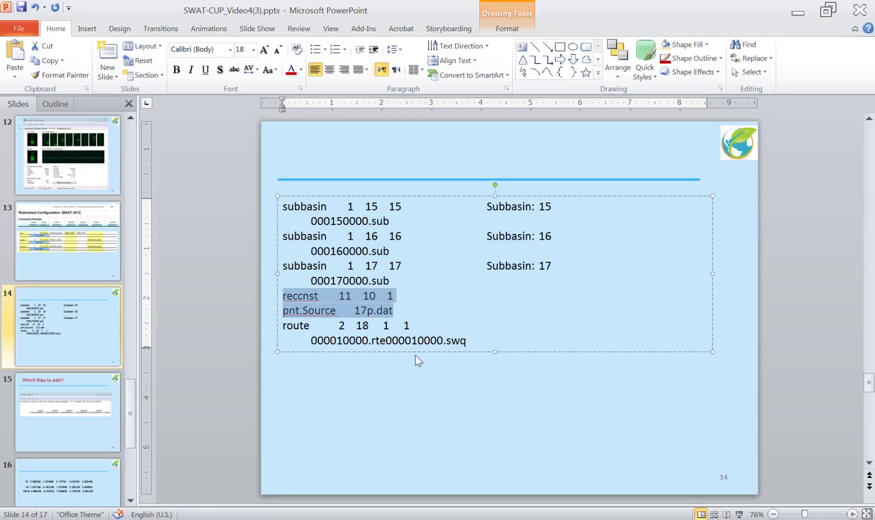
- Show the Watershed Configuration slide in PowerPoint and compare its reccnst format with the inserted lines in fig.fig
{"action": "key", "text": "Page_Up"}
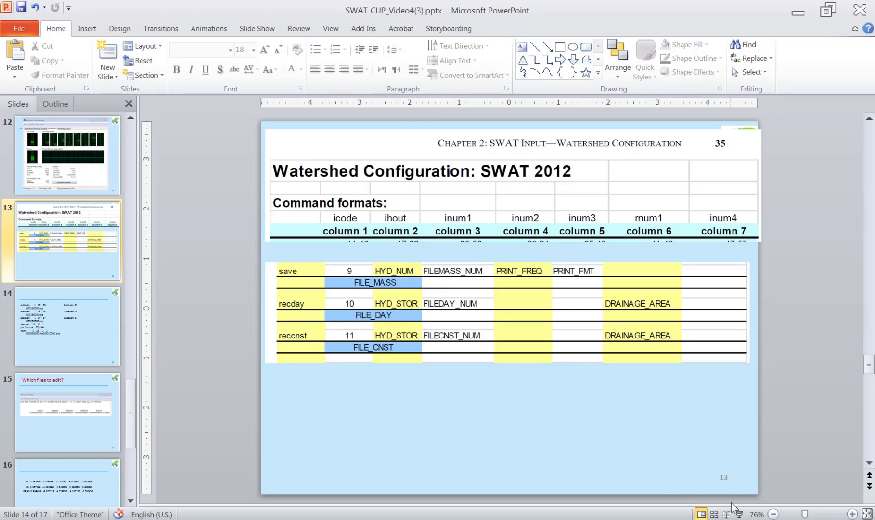
{"action": "left_click", "coordinate": [738, 515]}
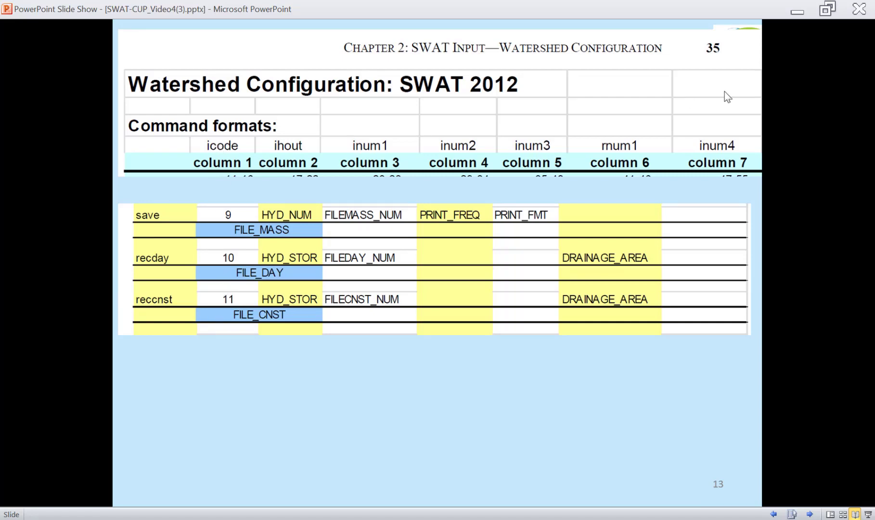
{"action": "key", "text": "alt+Tab"}
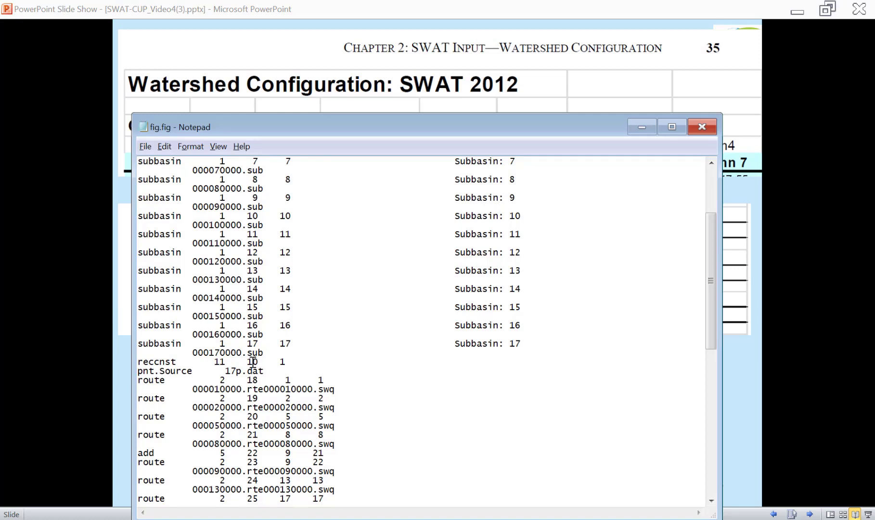
{"action": "left_click", "coordinate": [291, 361]}
- Save the edited fig.fig and close it
{"action": "left_click", "coordinate": [144, 147]}
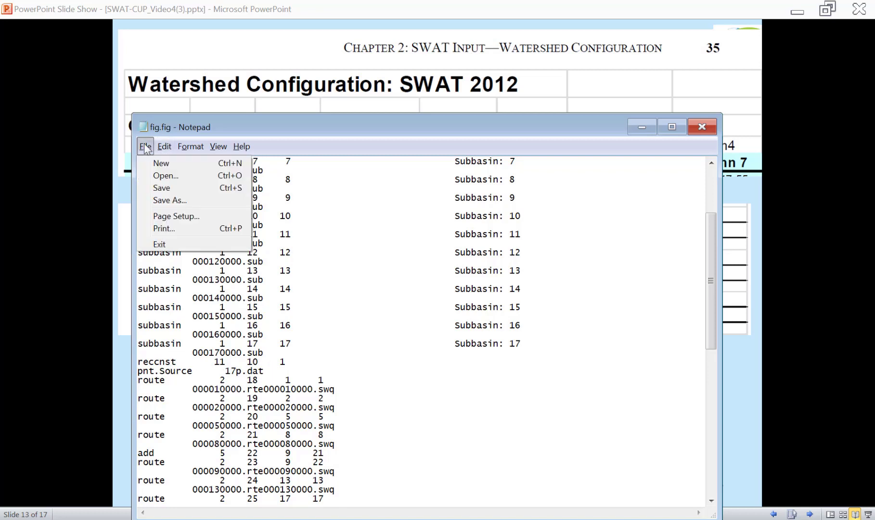
{"action": "left_click", "coordinate": [163, 189]}
{"action": "left_click", "coordinate": [702, 127]}
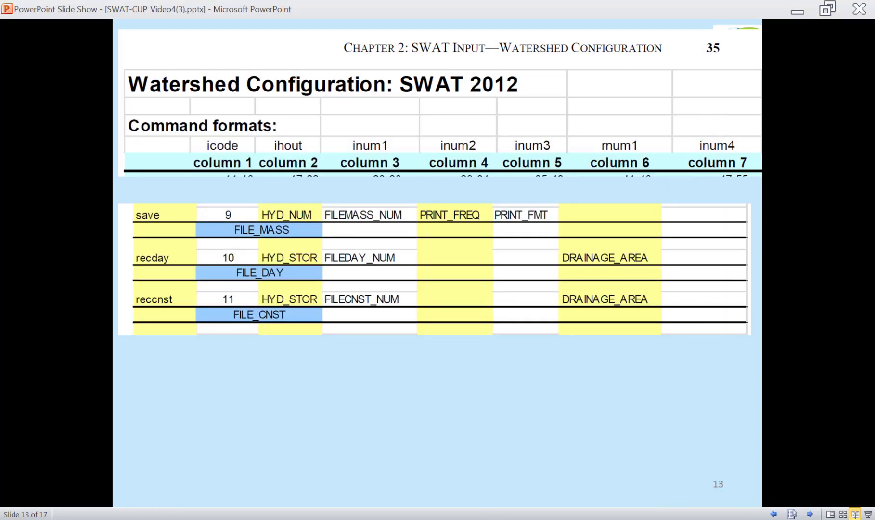
- Return to SWAT-CUP and open the project's Outlet Map
{"action": "left_click", "coordinate": [797, 12]}
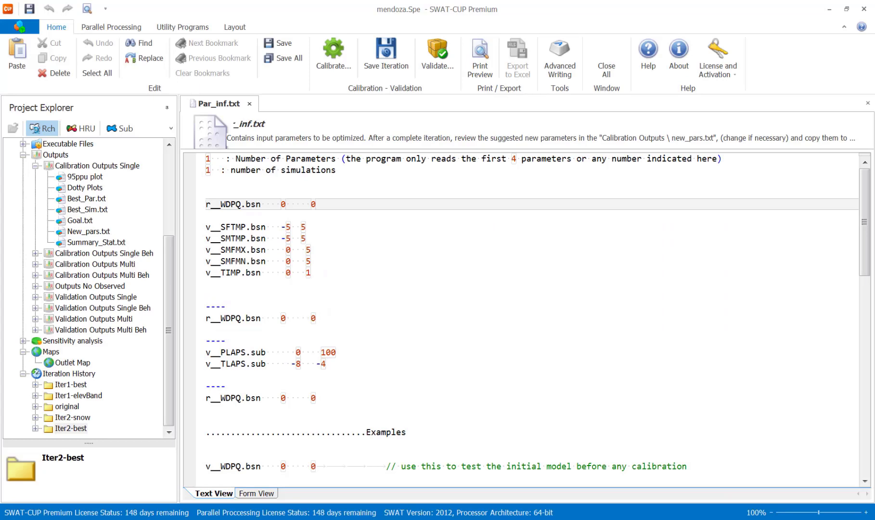
{"action": "left_click", "coordinate": [59, 365]}
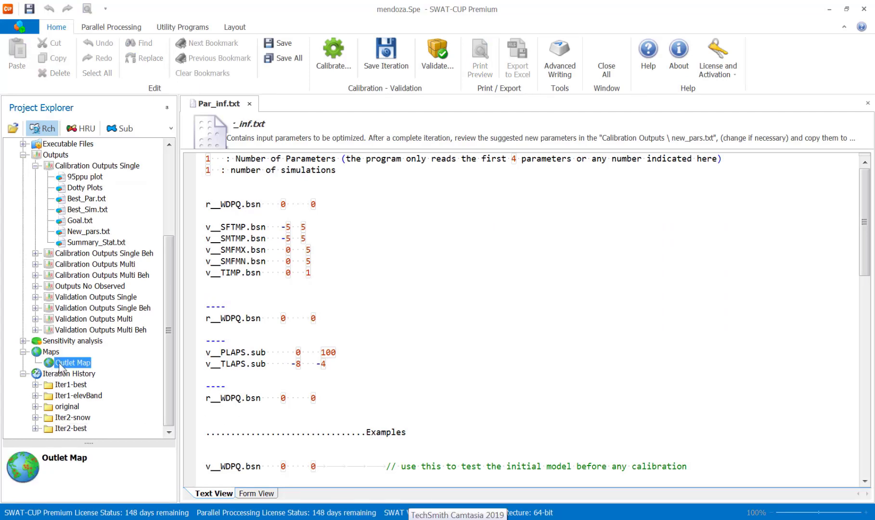
{"action": "double_click", "coordinate": [59, 365]}
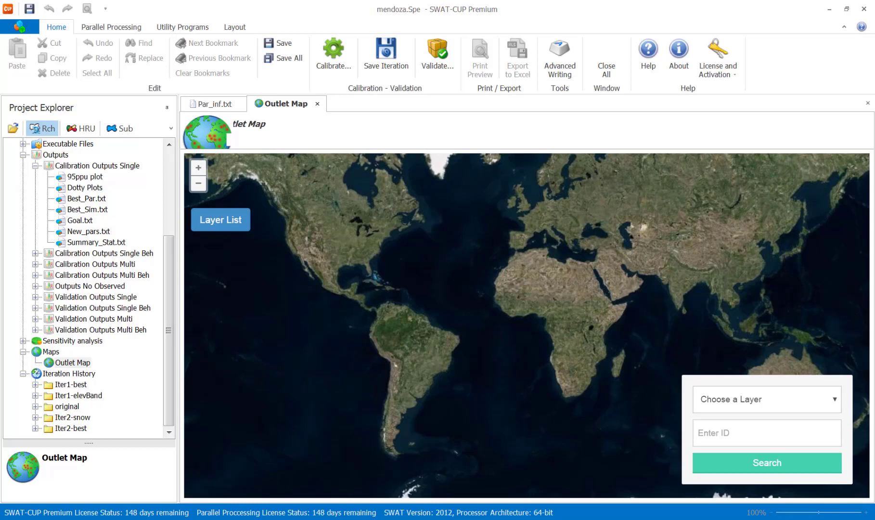
- Load subs1.geojason from the project's ArcSWAT\GeoJsons folder into the Outlet Map and view the subbasins
{"action": "key", "text": "alt+Tab"}
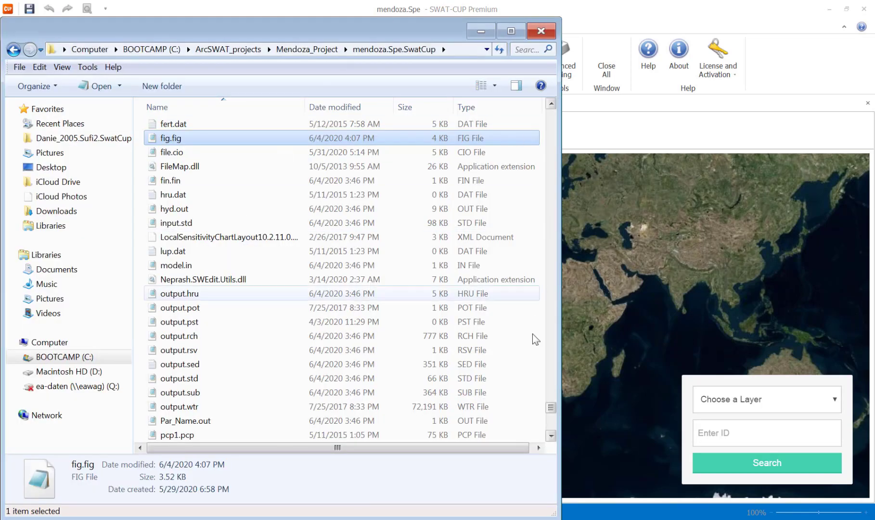
{"action": "left_click_drag", "start_coordinate": [551, 407], "coordinate": [579, 115]}
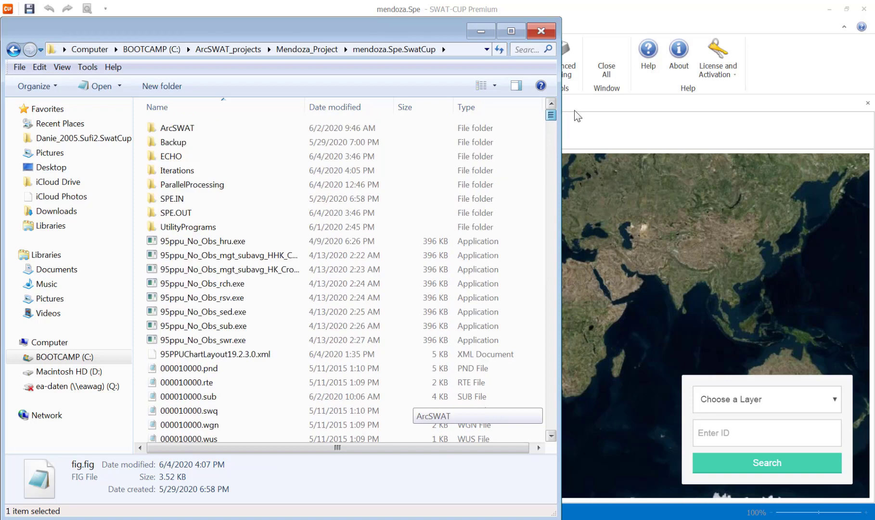
{"action": "double_click", "coordinate": [170, 129]}
{"action": "double_click", "coordinate": [184, 130]}
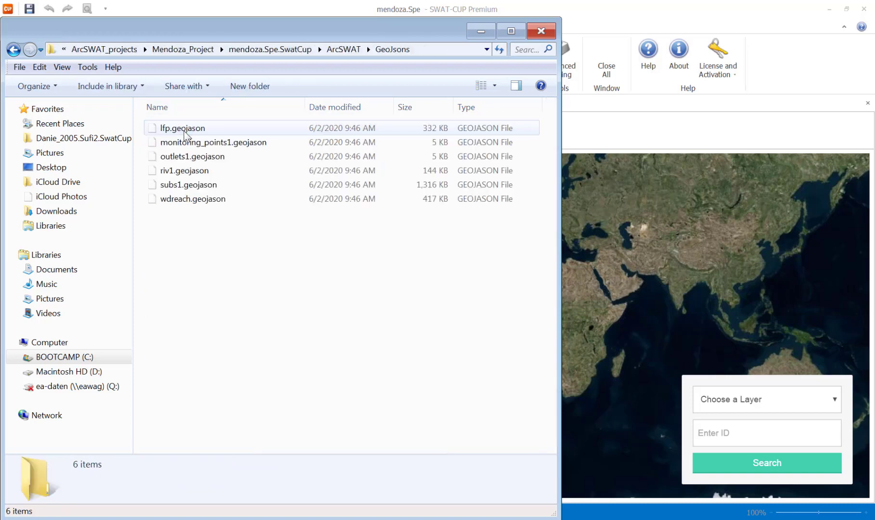
{"action": "left_click_drag", "start_coordinate": [187, 189], "coordinate": [666, 256]}
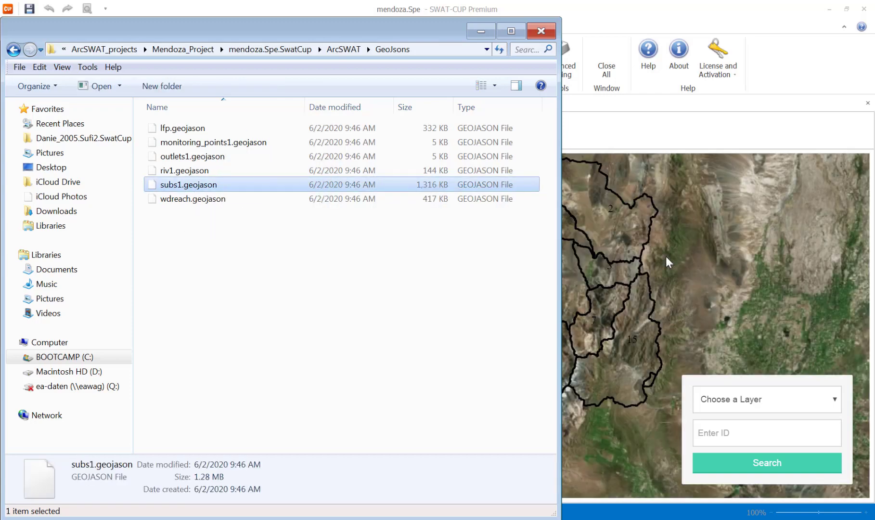
{"action": "left_click", "coordinate": [481, 31]}
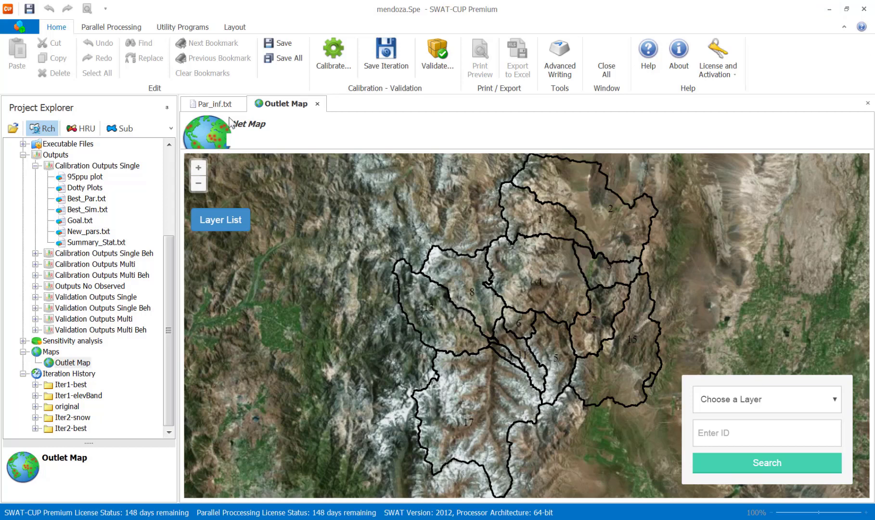
- Return to Par_inf.txt in SWAT-CUP, and open the Mendoza_Project\Database\Discharge folder in Windows Explorer
{"action": "left_click", "coordinate": [235, 104]}
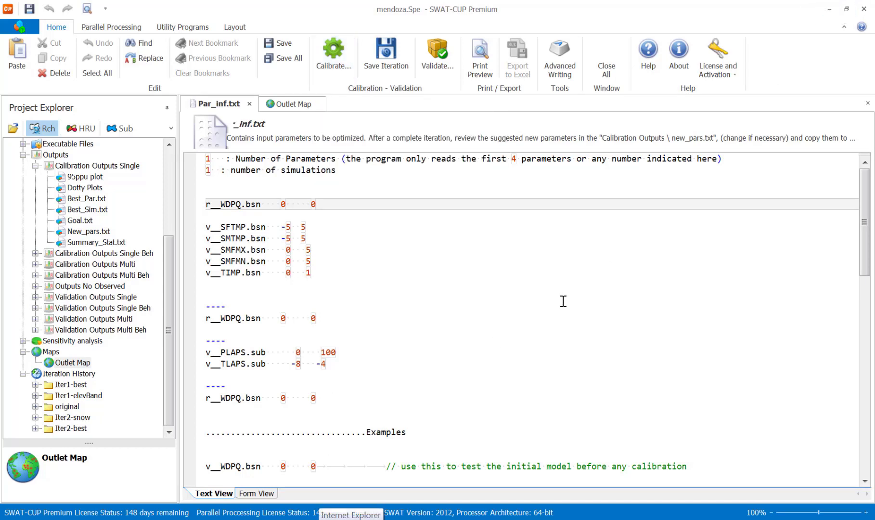
{"action": "left_click", "coordinate": [352, 519]}
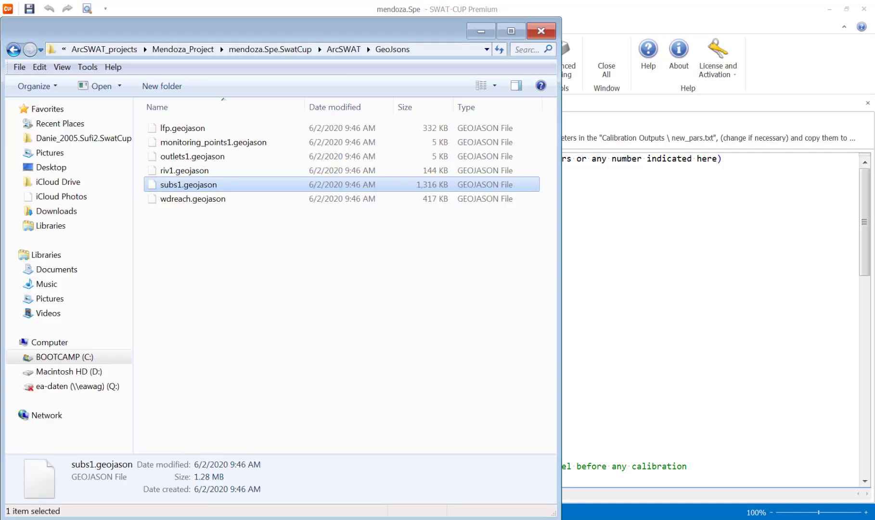
{"action": "left_click", "coordinate": [344, 48]}
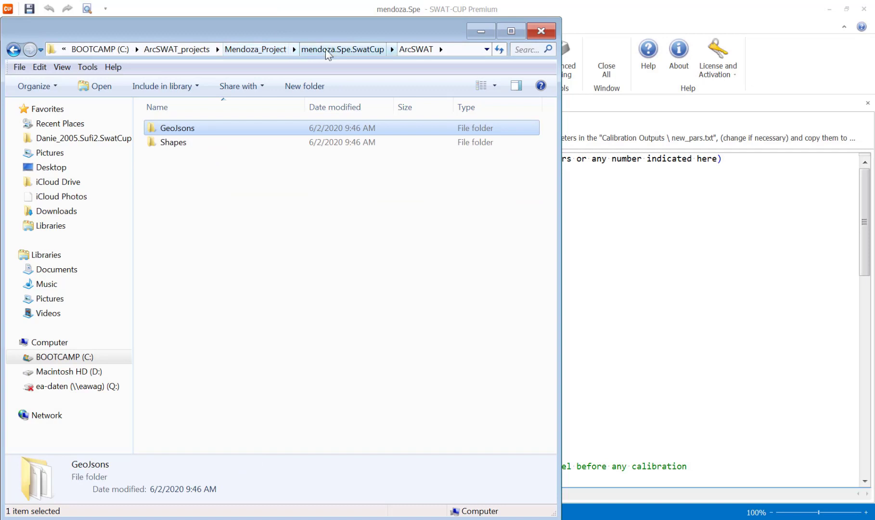
{"action": "left_click", "coordinate": [324, 52]}
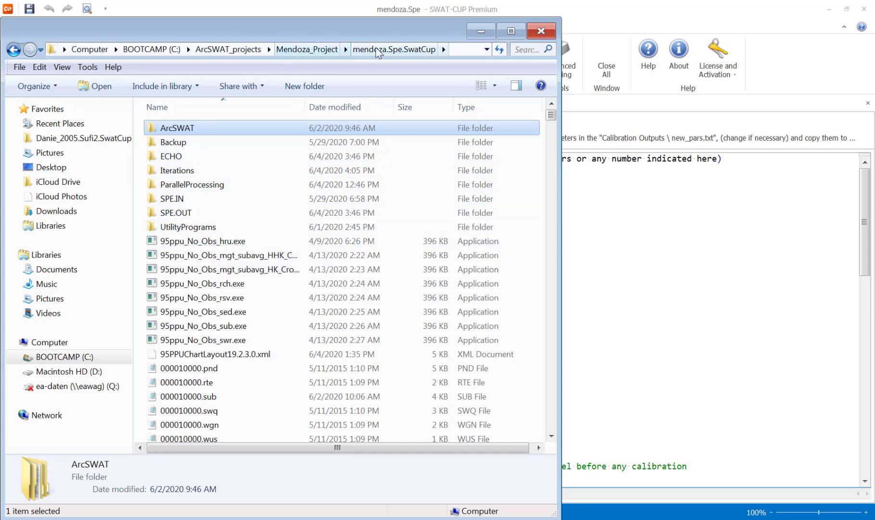
{"action": "left_click", "coordinate": [314, 52]}
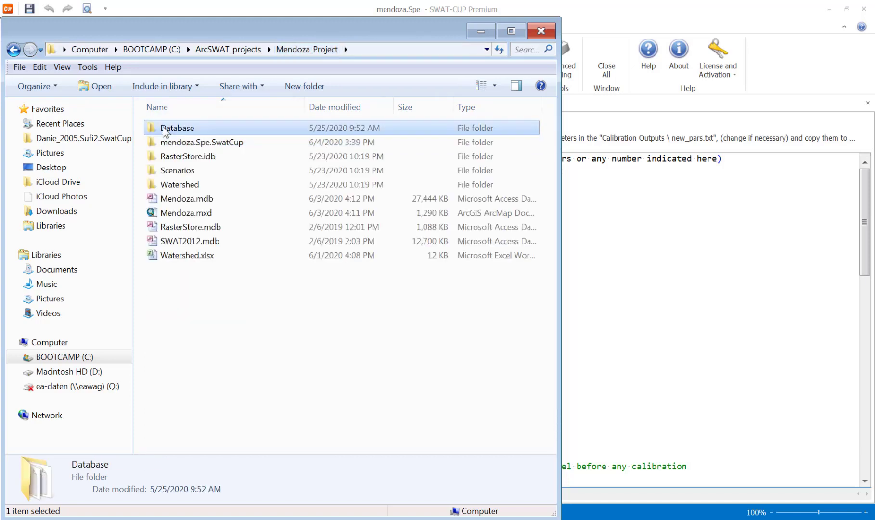
{"action": "double_click", "coordinate": [164, 128]}
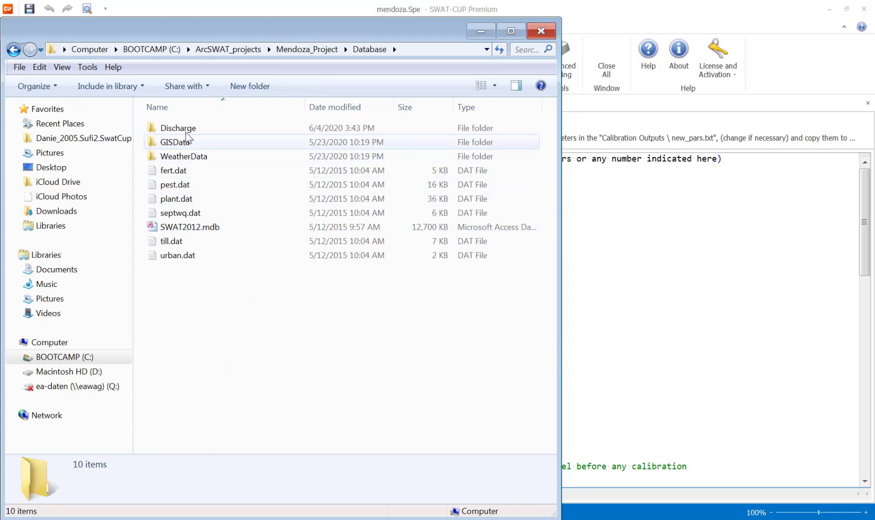
{"action": "left_click", "coordinate": [188, 131]}
{"action": "double_click", "coordinate": [188, 129]}
- Open 17p.dat from the Discharge folder to check its contents, and close it
{"action": "left_click", "coordinate": [179, 129]}
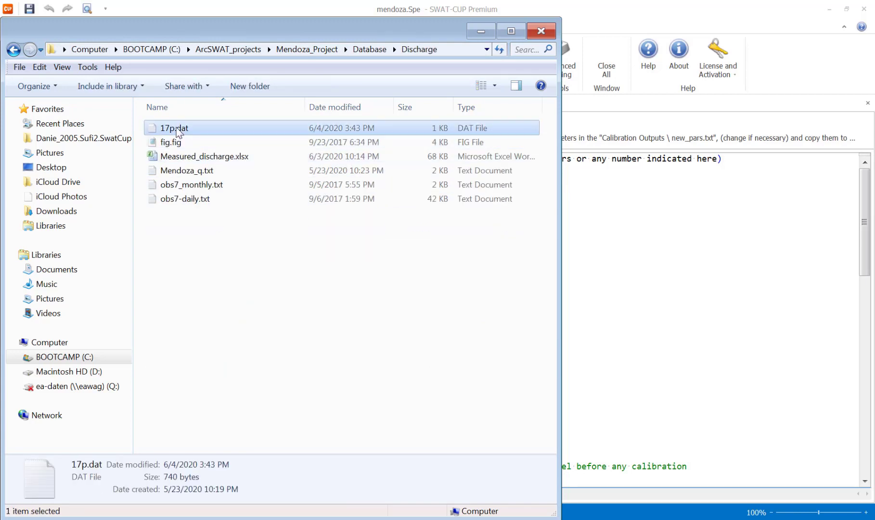
{"action": "double_click", "coordinate": [178, 129]}
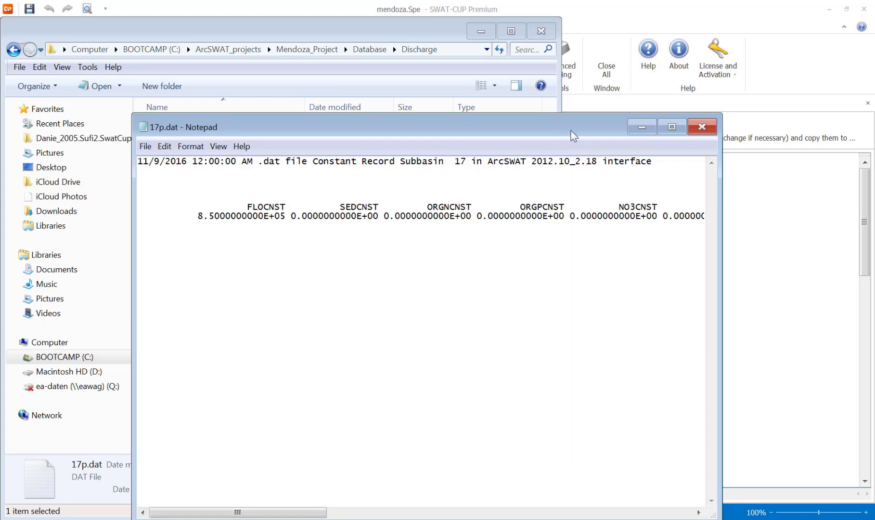
{"action": "left_click", "coordinate": [702, 127]}
- Copy 17p.dat from the Discharge folder into the mendoza.Spe.SwatCup project folder
{"action": "right_click", "coordinate": [165, 131]}
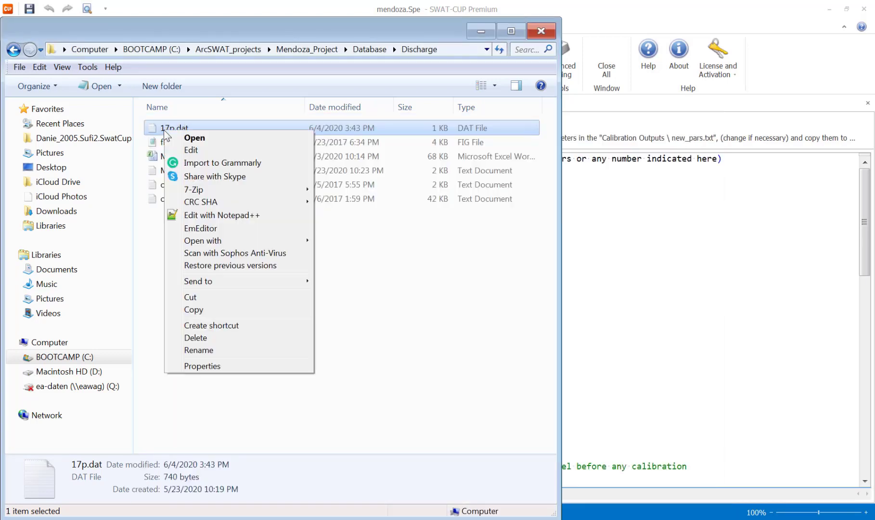
{"action": "left_click", "coordinate": [194, 310]}
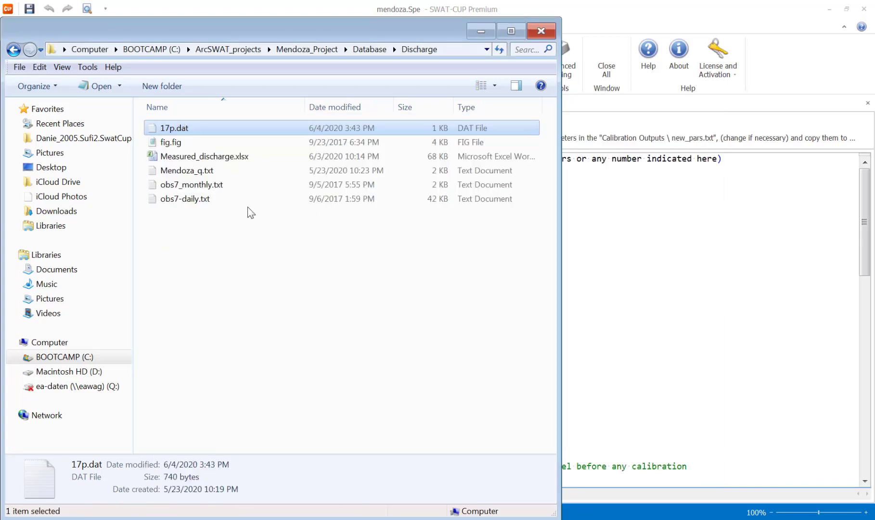
{"action": "left_click", "coordinate": [323, 49]}
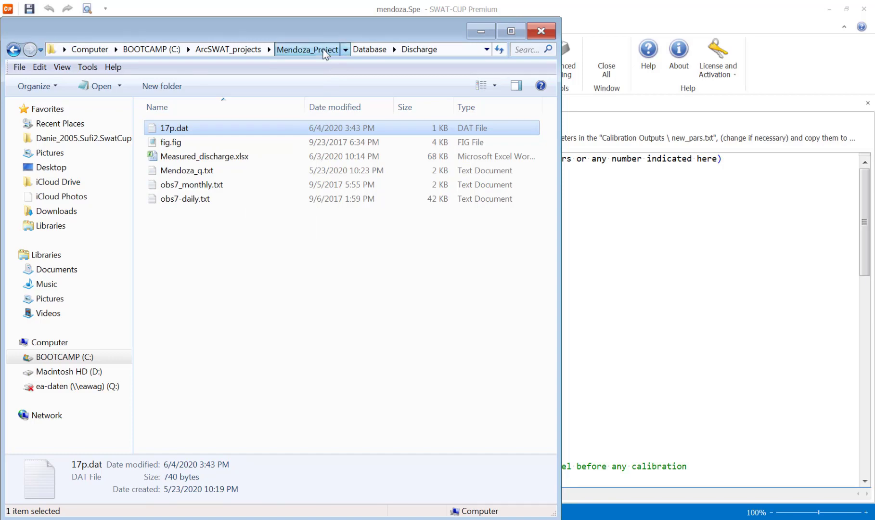
{"action": "double_click", "coordinate": [189, 142]}
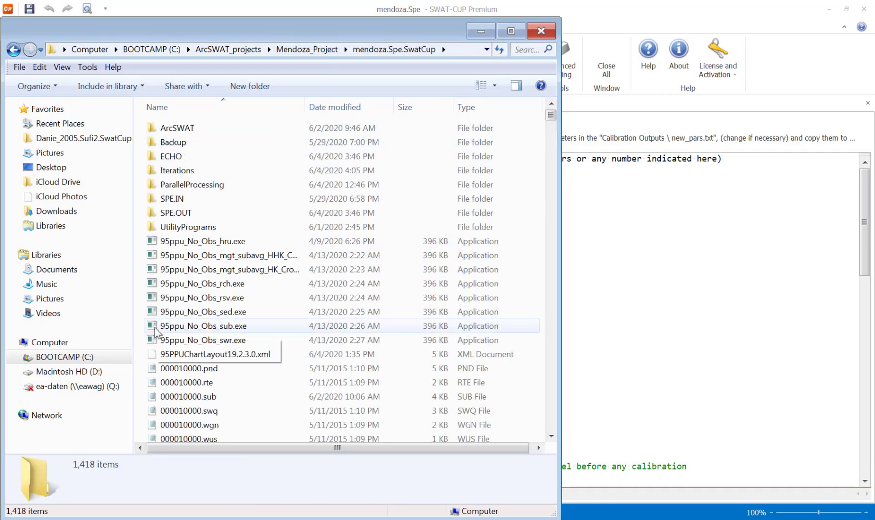
{"action": "right_click", "coordinate": [139, 364]}
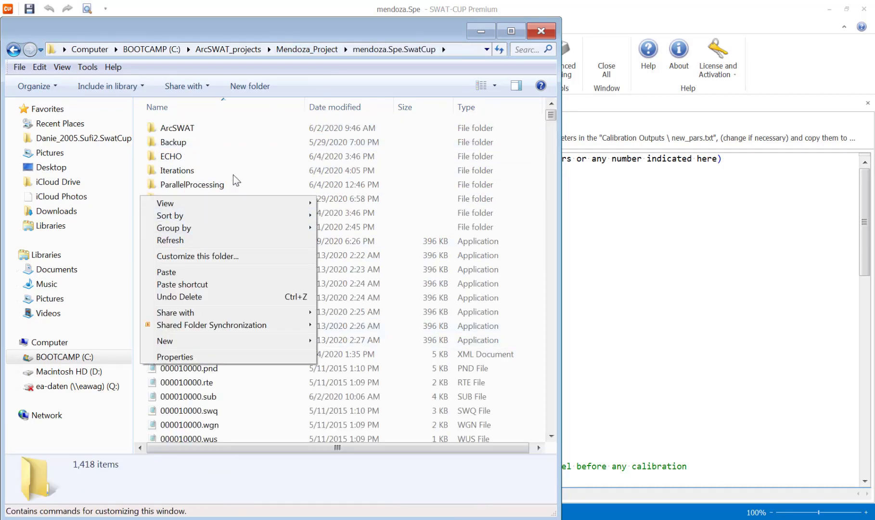
{"action": "left_click", "coordinate": [176, 272]}
- Open the pasted 17p.dat in the project folder and examine its constant point-source record
{"action": "double_click", "coordinate": [222, 124]}
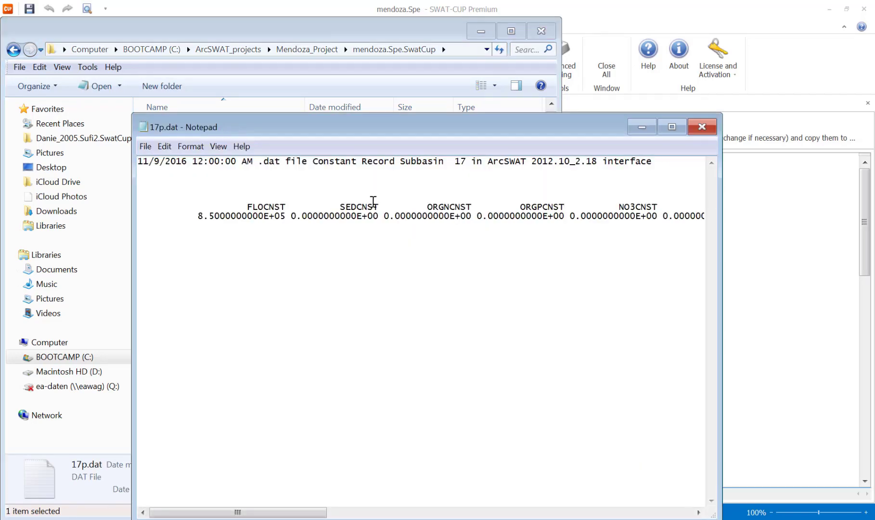
{"action": "left_click_drag", "start_coordinate": [419, 120], "coordinate": [348, 40]}
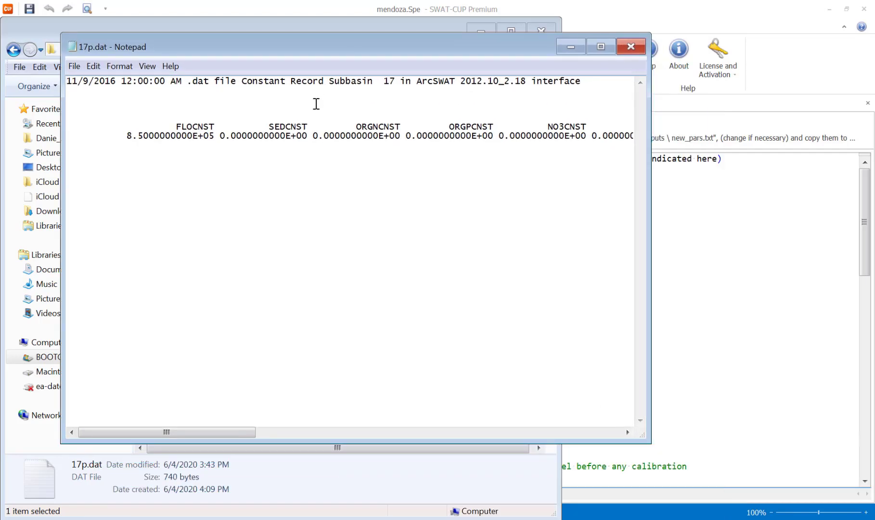
{"action": "left_click_drag", "start_coordinate": [220, 429], "coordinate": [163, 432]}
- Return to SWAT-CUP and open the 95ppu plot from the single-objective calibration outputs of Iter2-best in the iteration history
{"action": "left_click", "coordinate": [708, 206]}
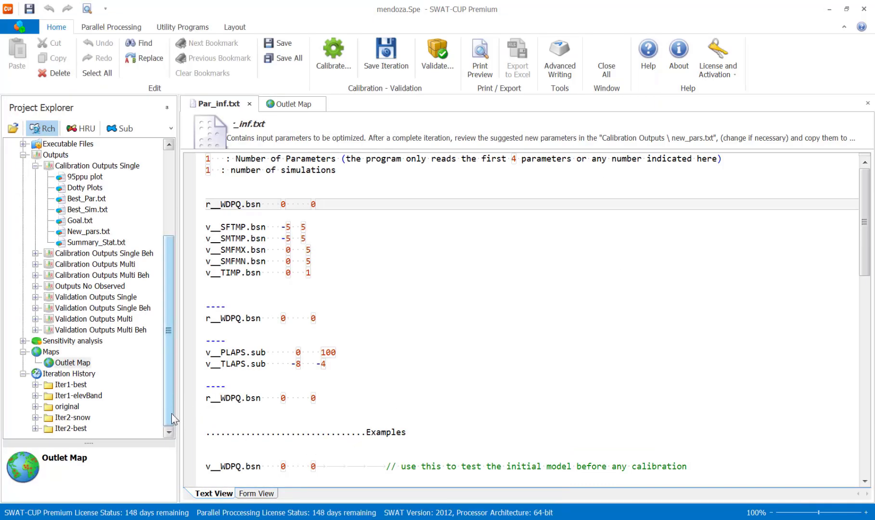
{"action": "left_click", "coordinate": [35, 428]}
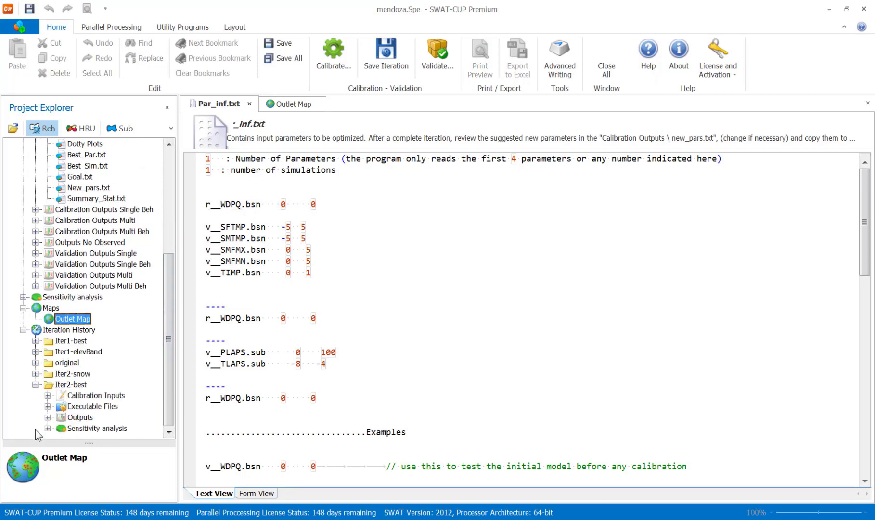
{"action": "left_click", "coordinate": [47, 395]}
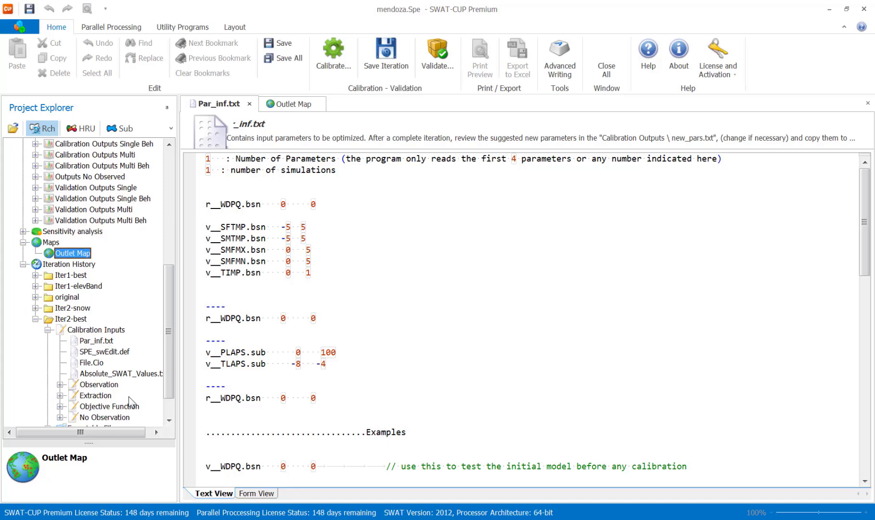
{"action": "left_click", "coordinate": [48, 330]}
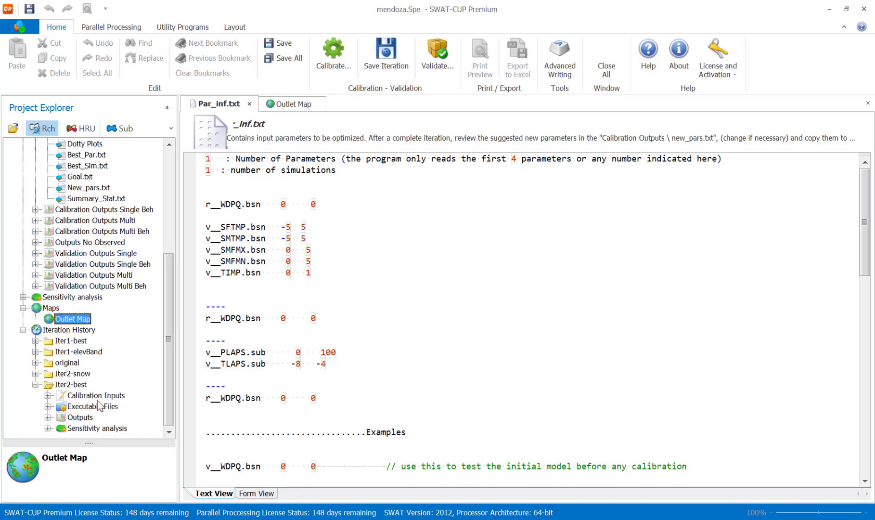
{"action": "left_click", "coordinate": [48, 417]}
{"action": "left_click", "coordinate": [59, 330]}
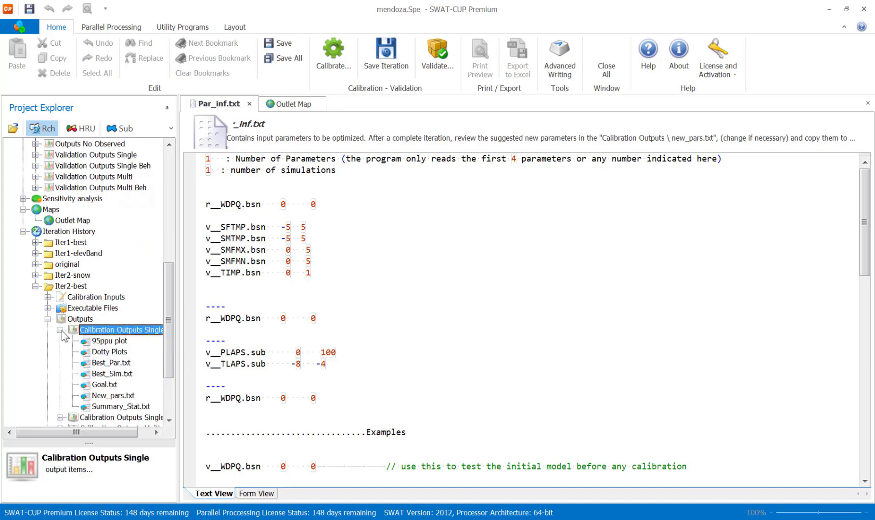
{"action": "double_click", "coordinate": [103, 341]}
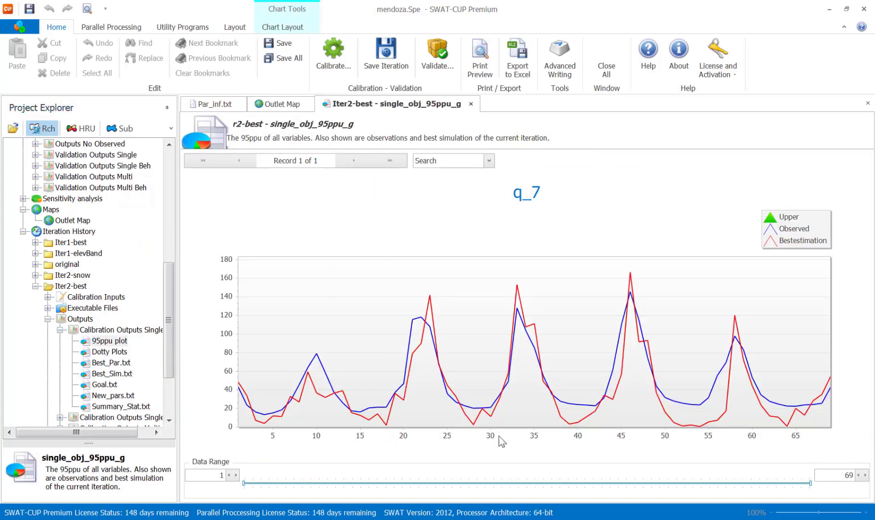
{"action": "mouse_move", "coordinate": [584, 413]}
- Bring up the 17p.dat Notepad window that was already open, review its FLOCNST value, and close it
{"action": "left_click", "coordinate": [280, 519]}
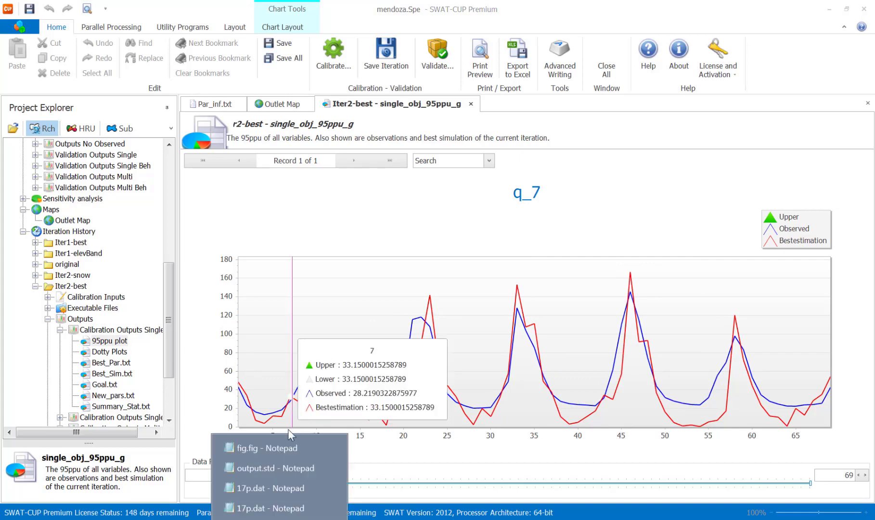
{"action": "left_click", "coordinate": [262, 488]}
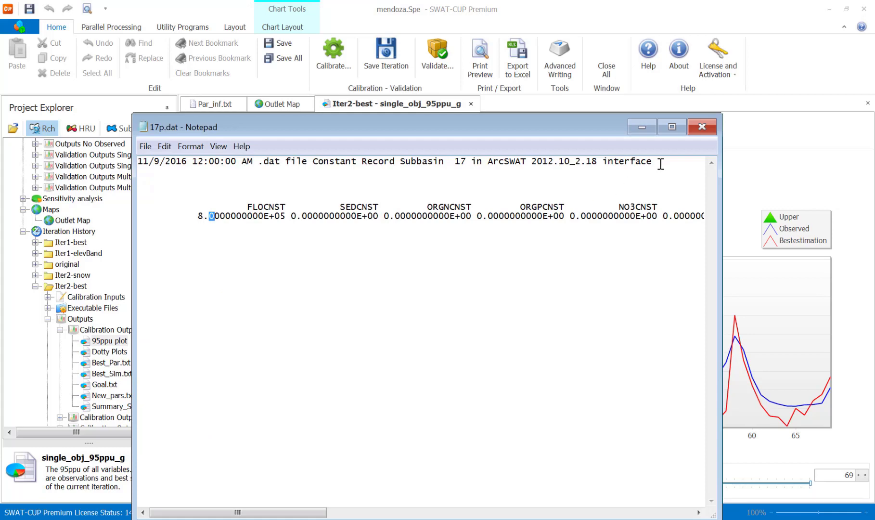
{"action": "left_click", "coordinate": [702, 127]}
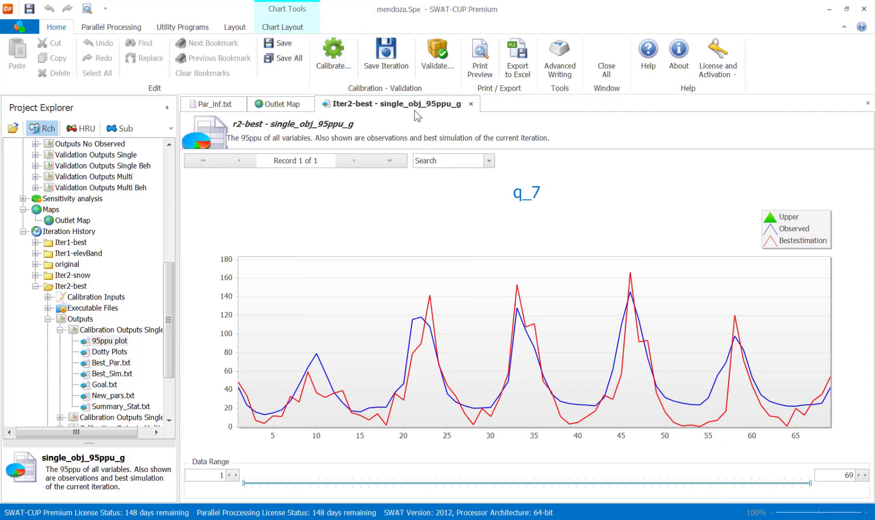
- Execute the calibration run with SPE_run.bat and close its process window
{"action": "left_click", "coordinate": [340, 52]}
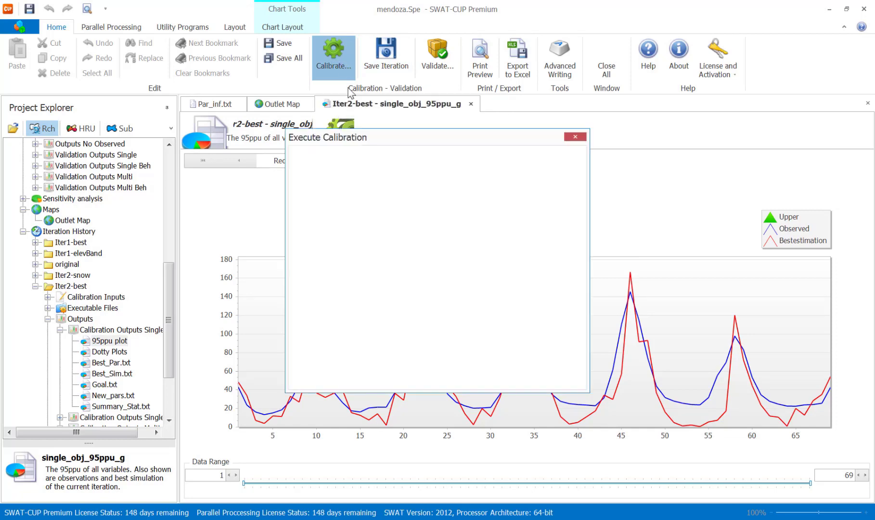
{"action": "left_click", "coordinate": [382, 202]}
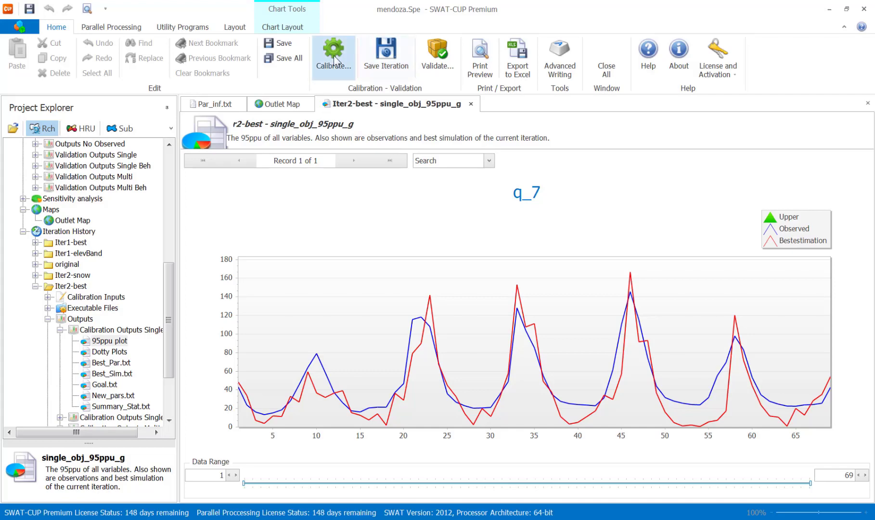
{"action": "left_click", "coordinate": [334, 53]}
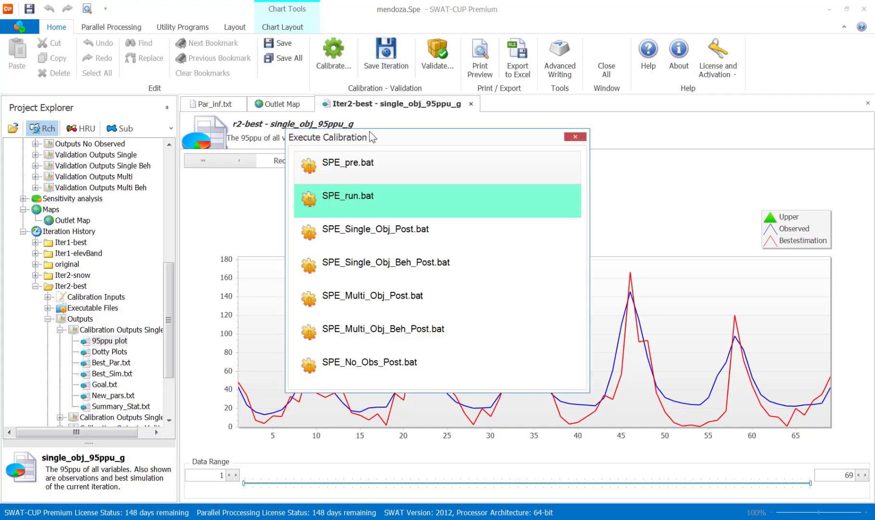
{"action": "left_click", "coordinate": [375, 201]}
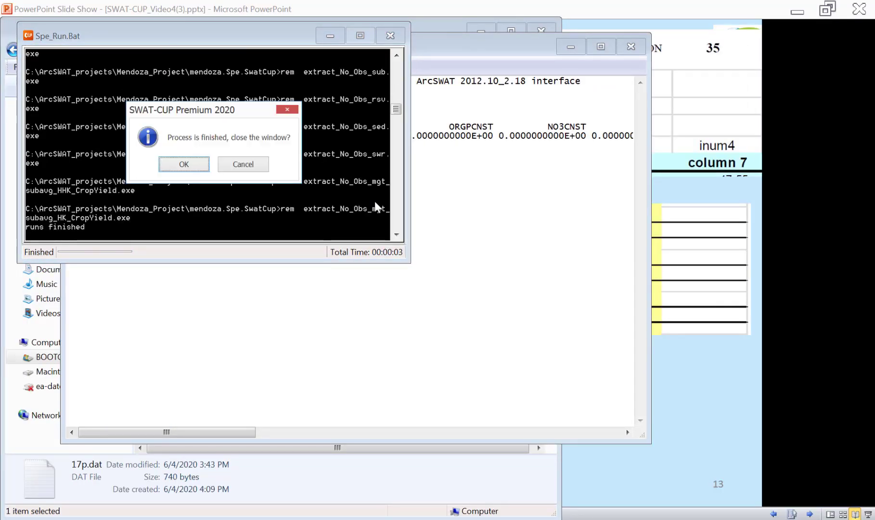
{"action": "left_click", "coordinate": [183, 164]}
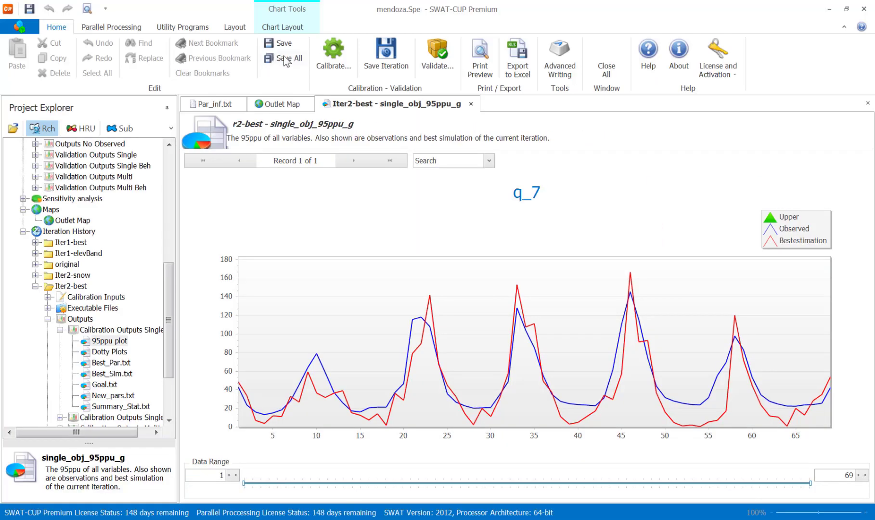
- Execute the single-objective post-processing with SPE_Single_Obj_Post.bat and close its process window
{"action": "left_click", "coordinate": [334, 53]}
{"action": "left_click", "coordinate": [404, 207]}
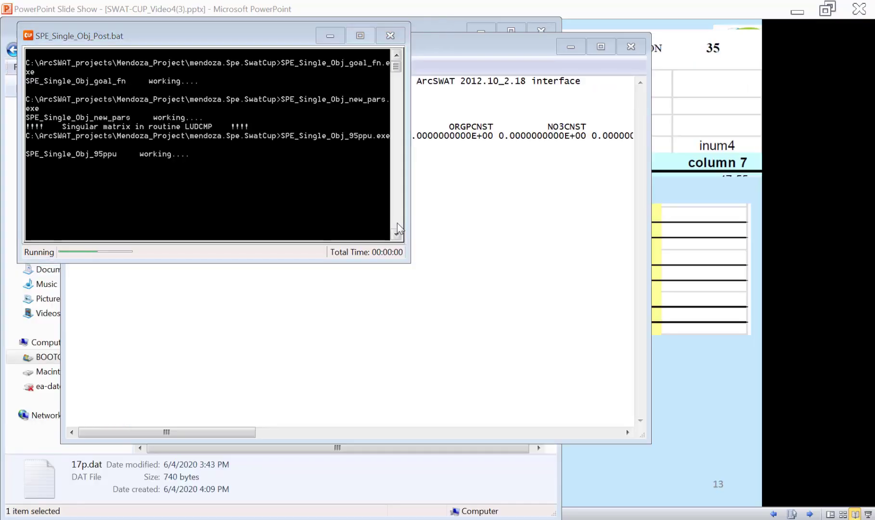
{"action": "left_click", "coordinate": [197, 165]}
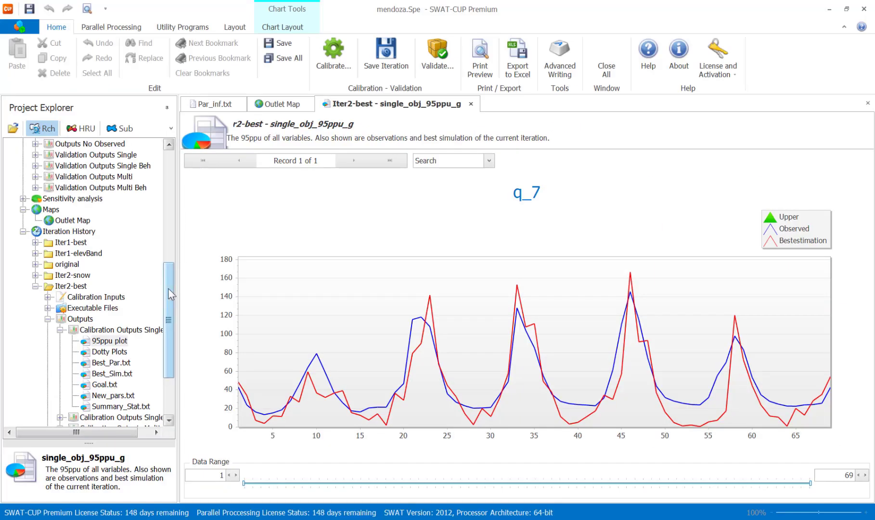
- Open the current calibration's single-objective 95ppu plot and compare it with the Iter2-best 95ppu plot
{"action": "left_click_drag", "start_coordinate": [171, 294], "coordinate": [165, 138]}
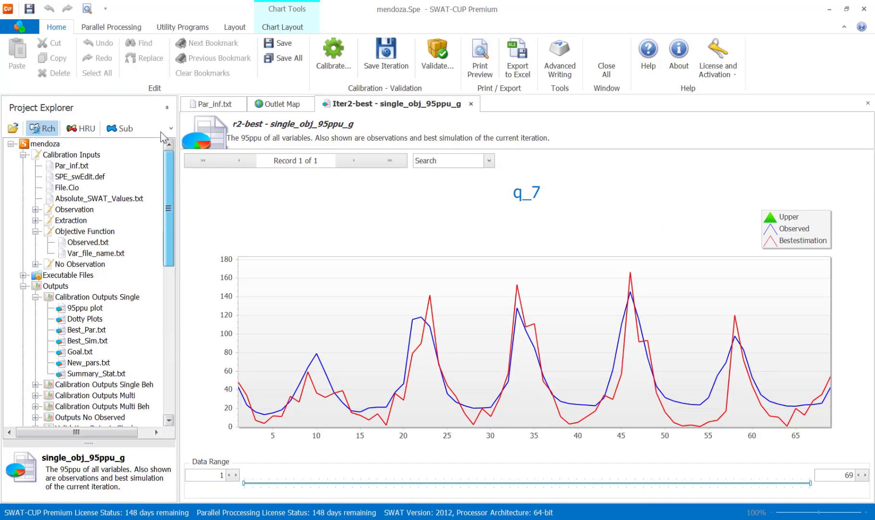
{"action": "double_click", "coordinate": [84, 310]}
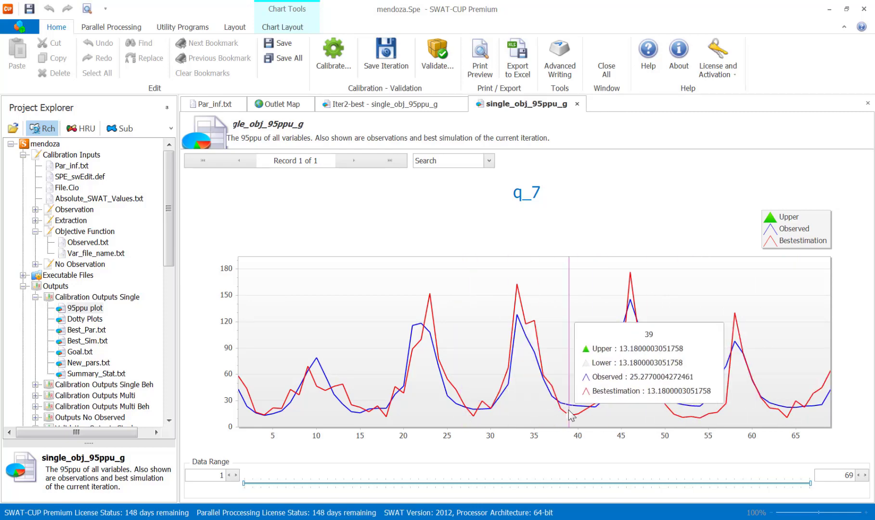
{"action": "left_click", "coordinate": [386, 104]}
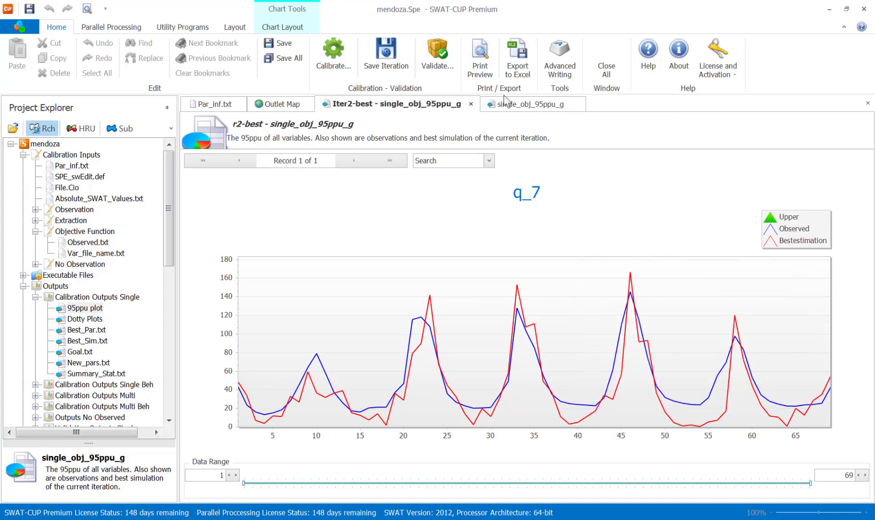
{"action": "left_click", "coordinate": [507, 106]}
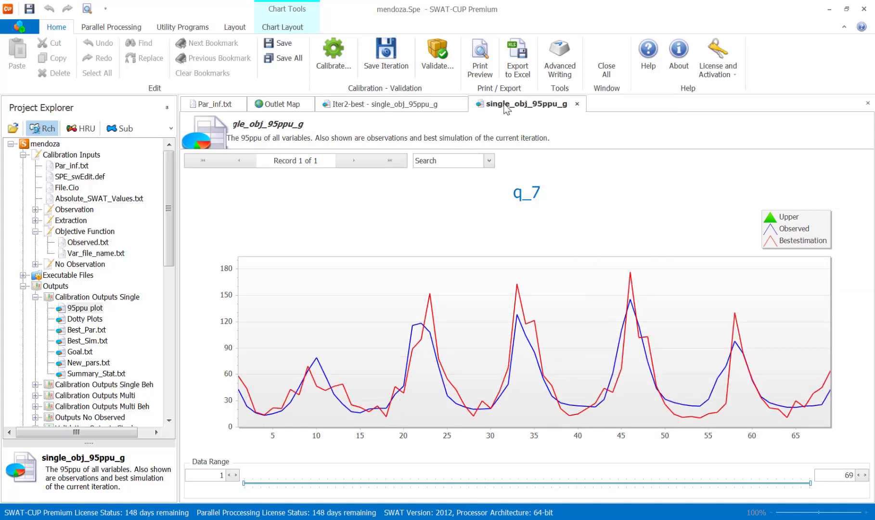